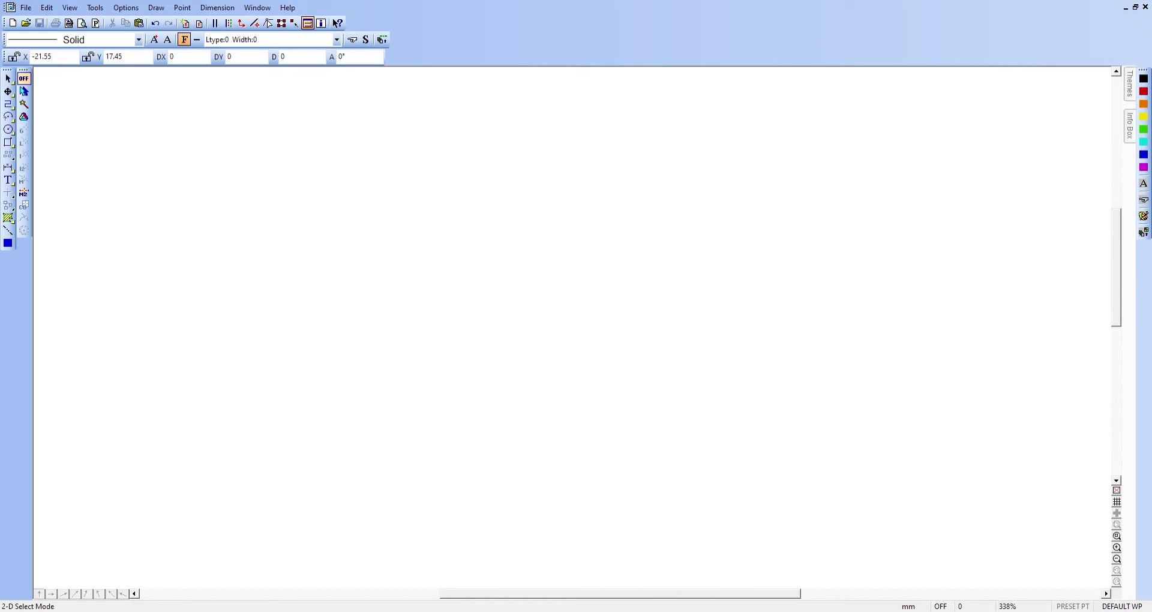
Step: Draw a horizontal orthogonal line about 80 mm long from the origin as the base edge
{"action": "left_click", "coordinate": [8, 104]}
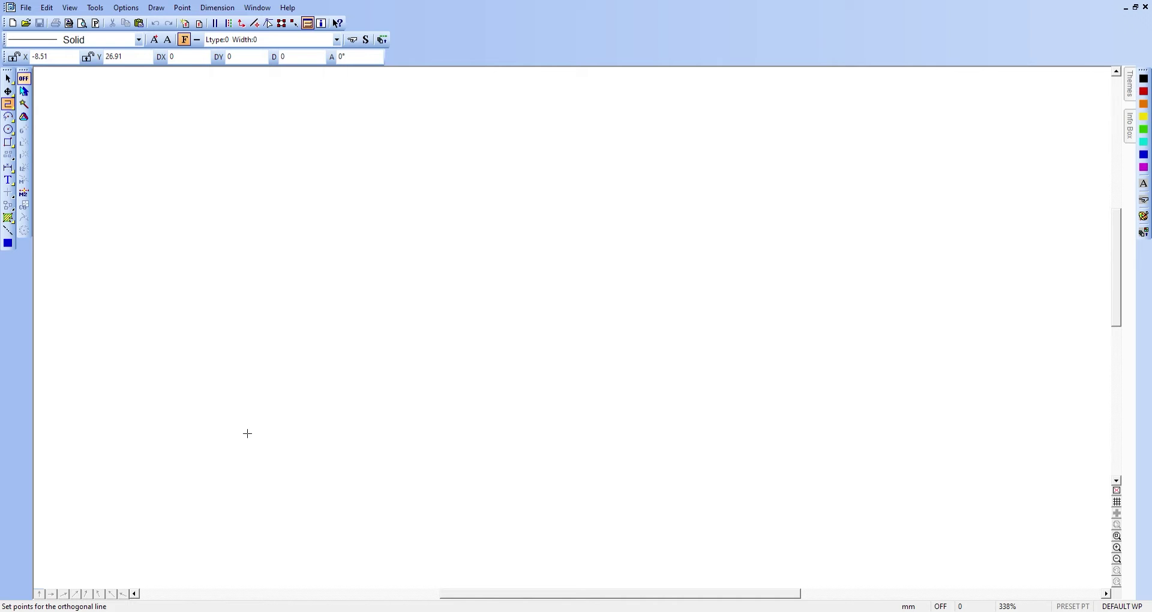
{"action": "key", "text": "alt+o"}
{"action": "left_click", "coordinate": [220, 397]}
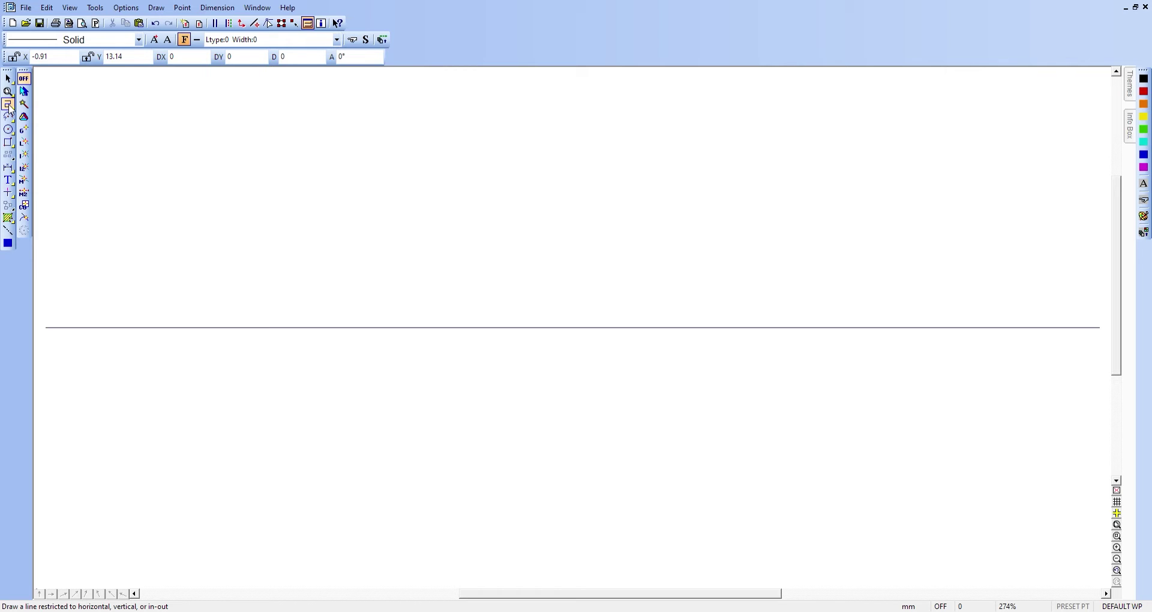
Step: Display the rulers around the drawing area to check where the base line starts
{"action": "left_click", "coordinate": [182, 7]}
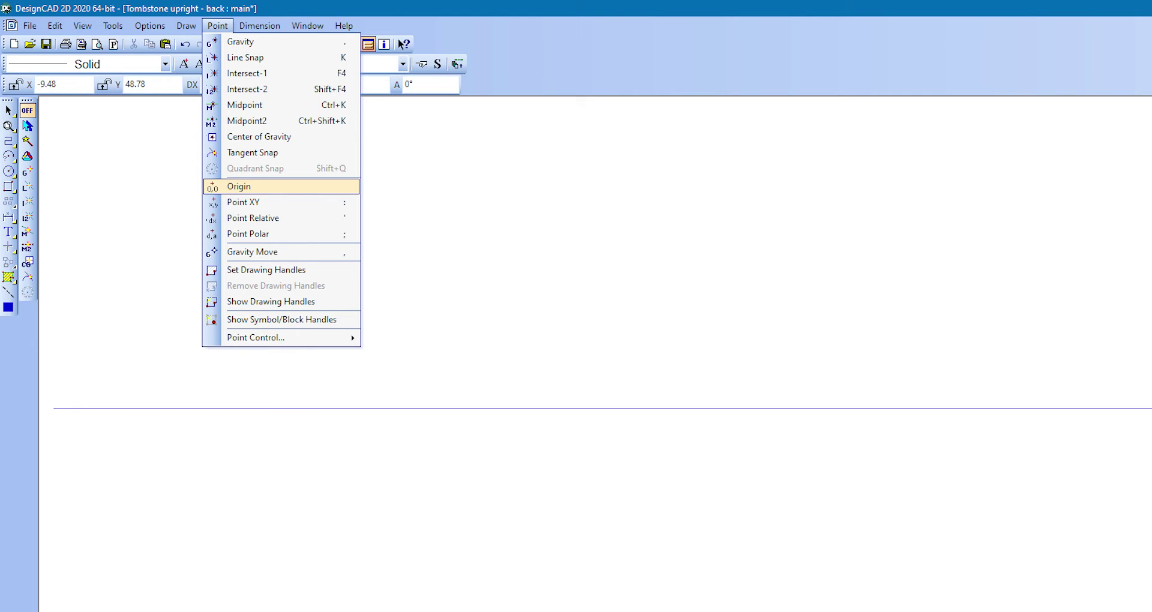
{"action": "key", "text": "Escape"}
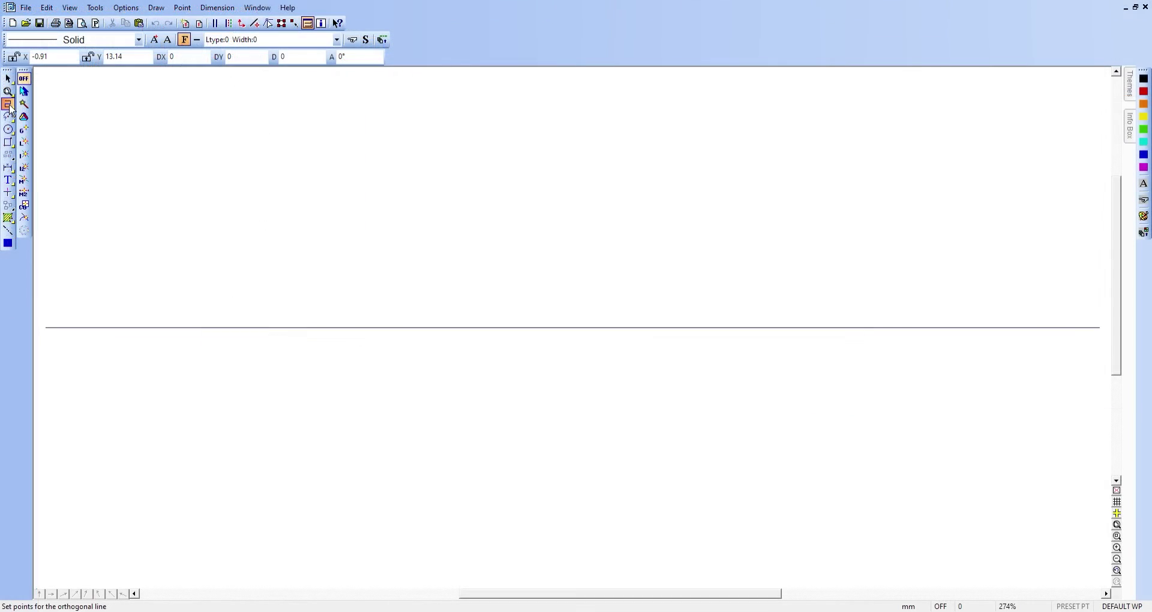
{"action": "left_click", "coordinate": [45, 327]}
{"action": "key", "text": "Escape"}
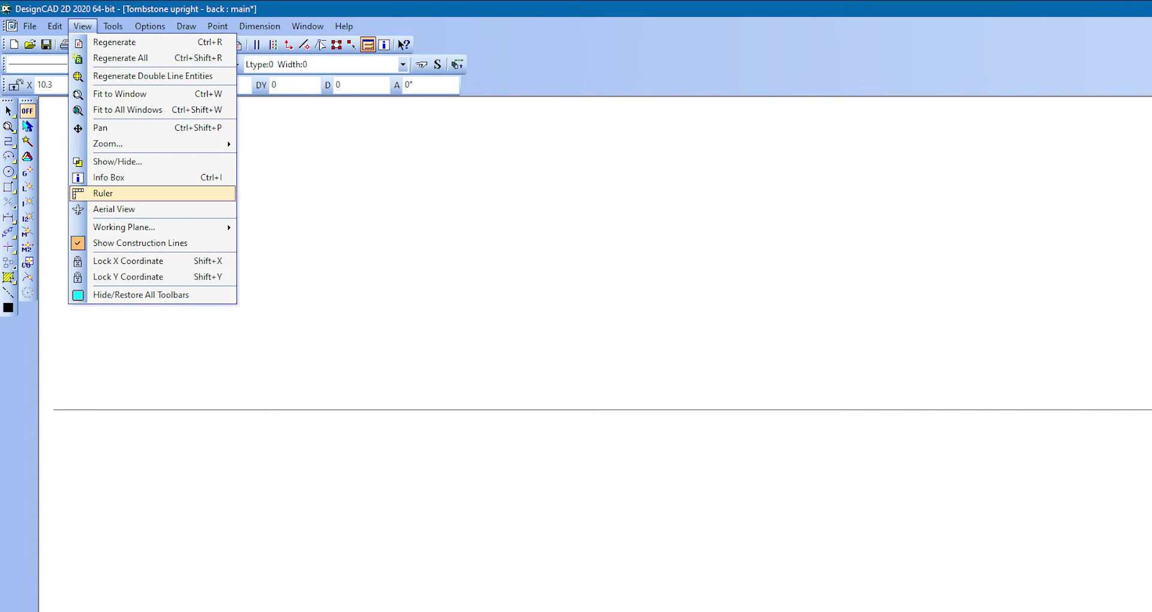
{"action": "left_click", "coordinate": [103, 192]}
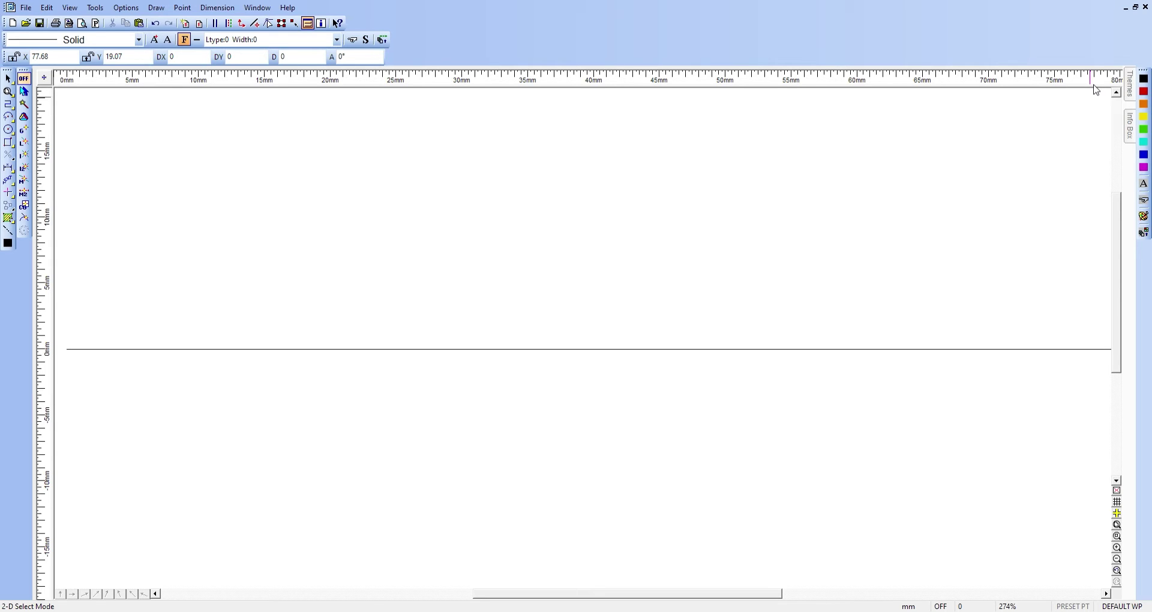
Step: Draw a vertical orthogonal line from the base line's left end to a relative point at DX 0, DY 60
{"action": "key", "text": "o"}
{"action": "left_click", "coordinate": [46, 327]}
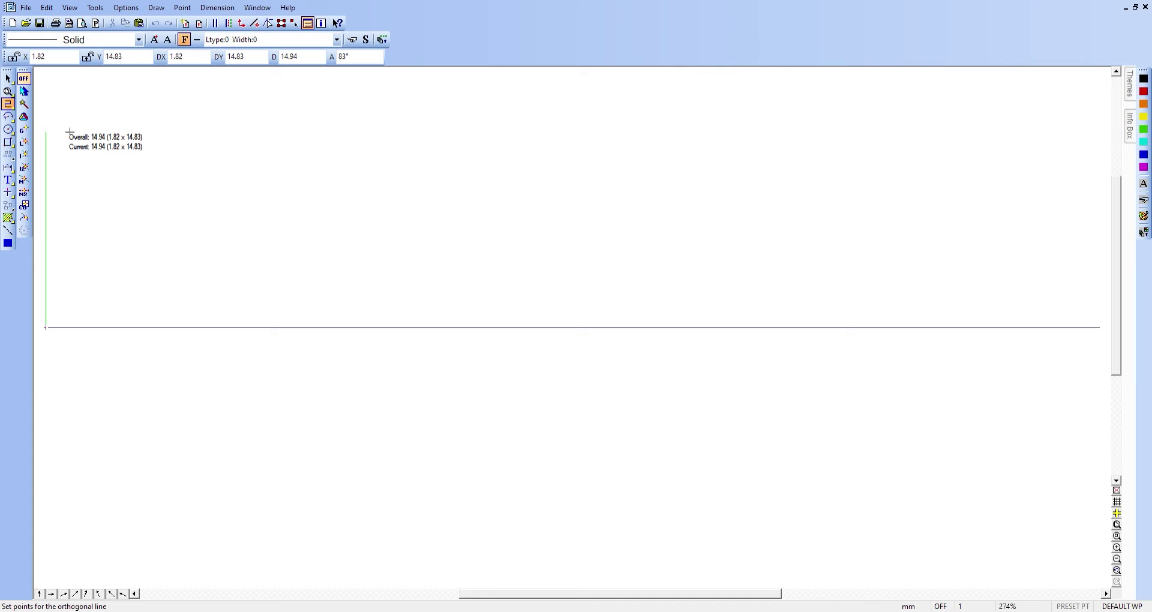
{"action": "key", "text": "apostrophe"}
{"action": "key", "text": "Tab"}
{"action": "type", "text": "60"}
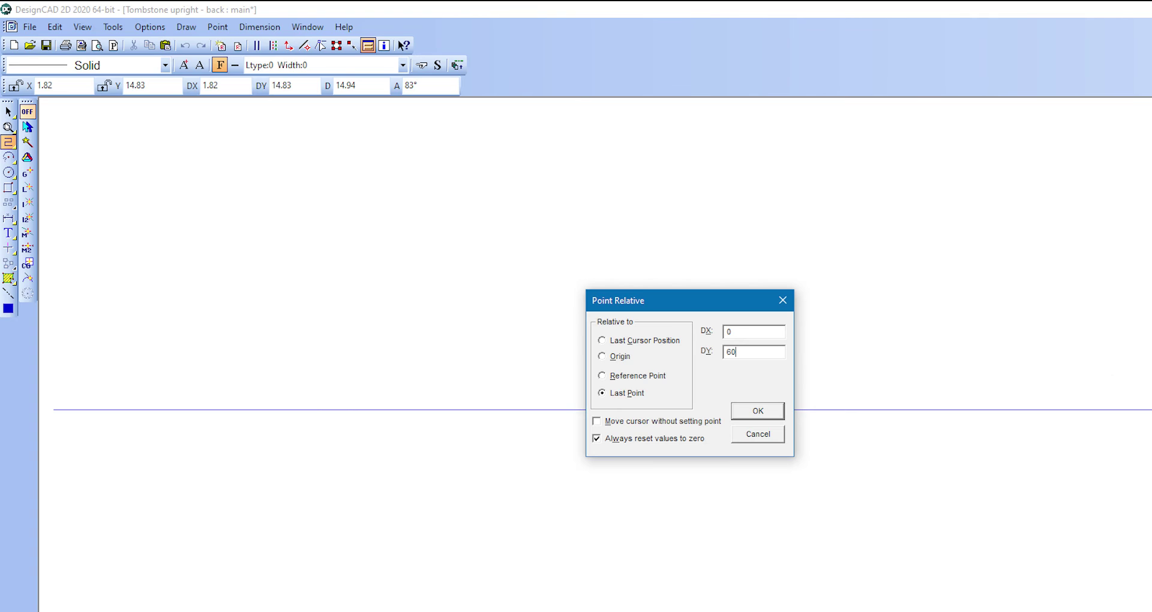
{"action": "key", "text": "Return"}
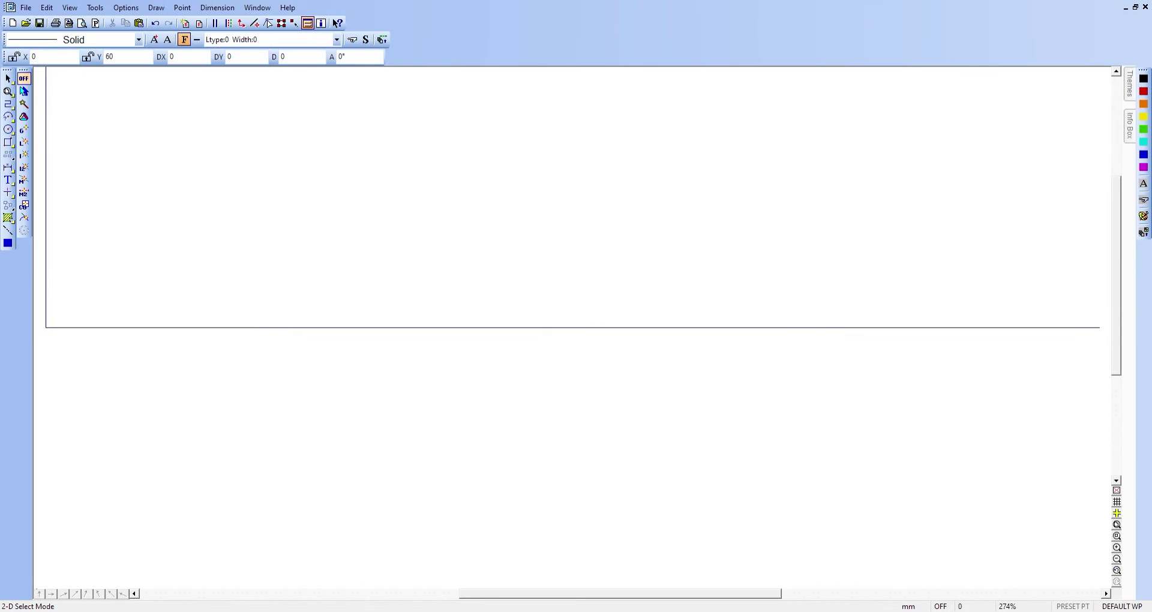
{"action": "key", "text": "ctrl+shift+e"}
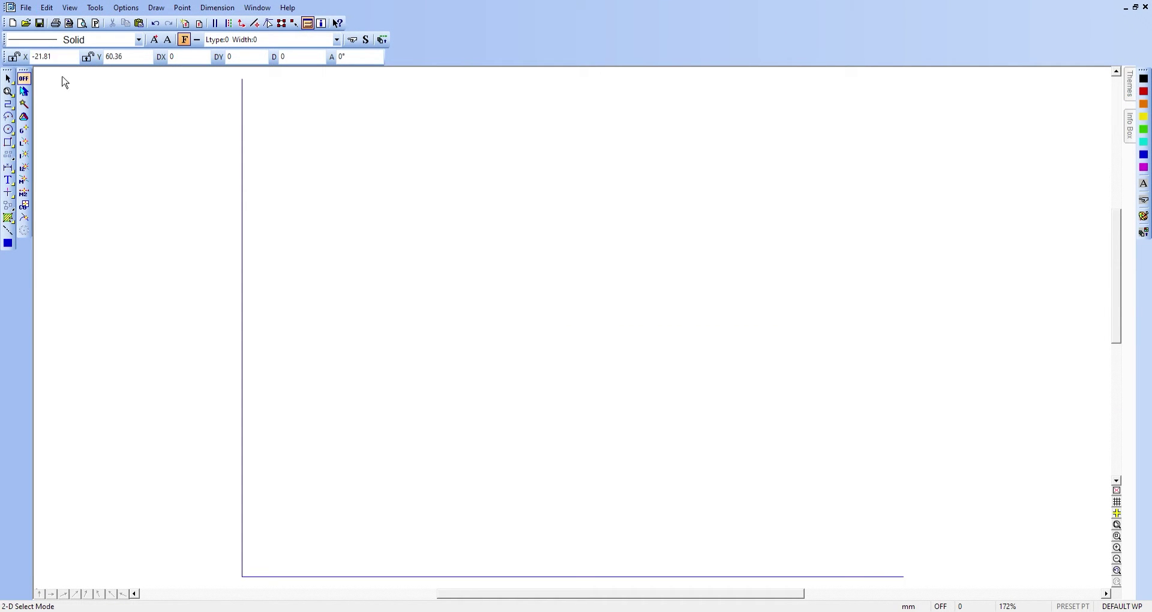
Step: Set the drawing unit by marking the vertical line's two ends and accepting 60 as their distance
{"action": "key", "text": "h"}
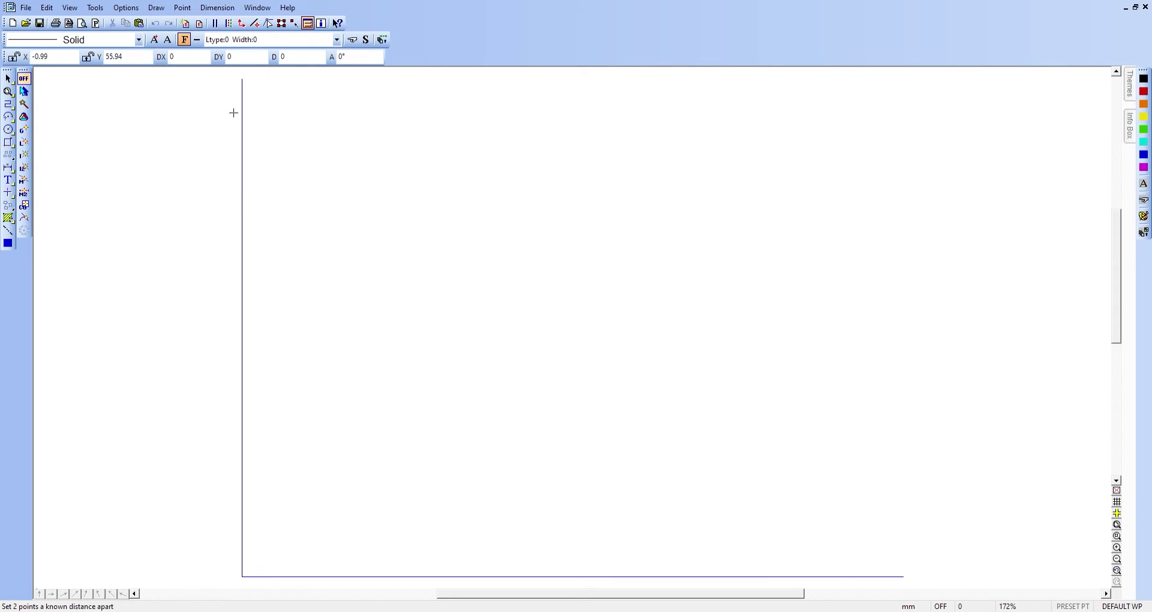
{"action": "left_click", "coordinate": [229, 80]}
{"action": "left_click", "coordinate": [226, 575]}
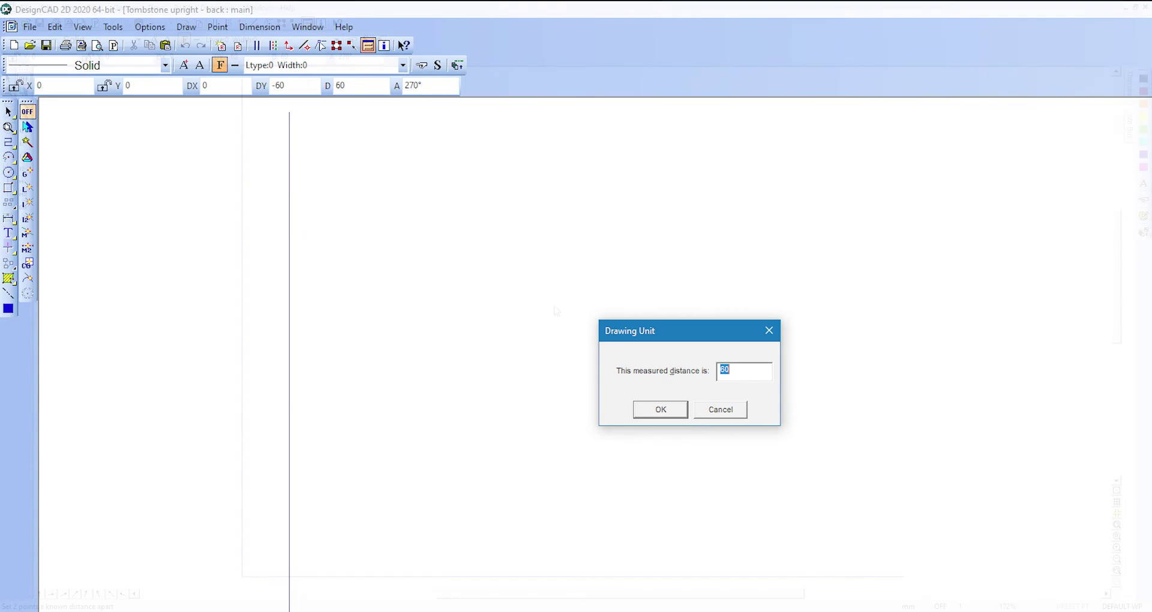
{"action": "key", "text": "Return"}
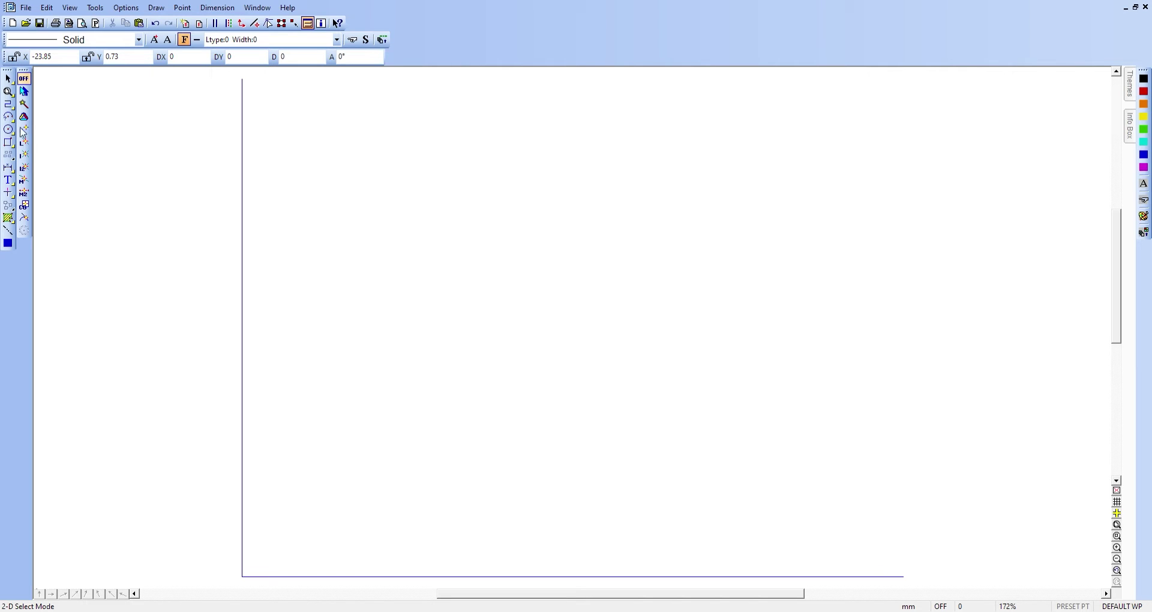
Step: Draw a circle by centre and radius in the open area enclosed by the two lines
{"action": "left_click", "coordinate": [8, 129]}
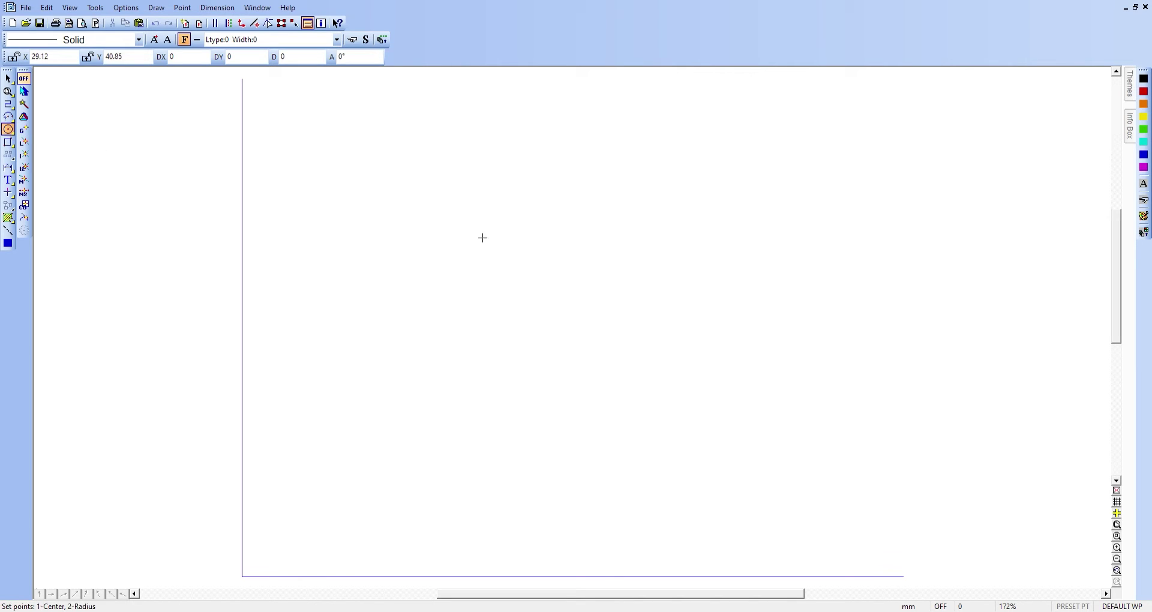
{"action": "left_click", "coordinate": [480, 316]}
{"action": "left_click", "coordinate": [552, 318]}
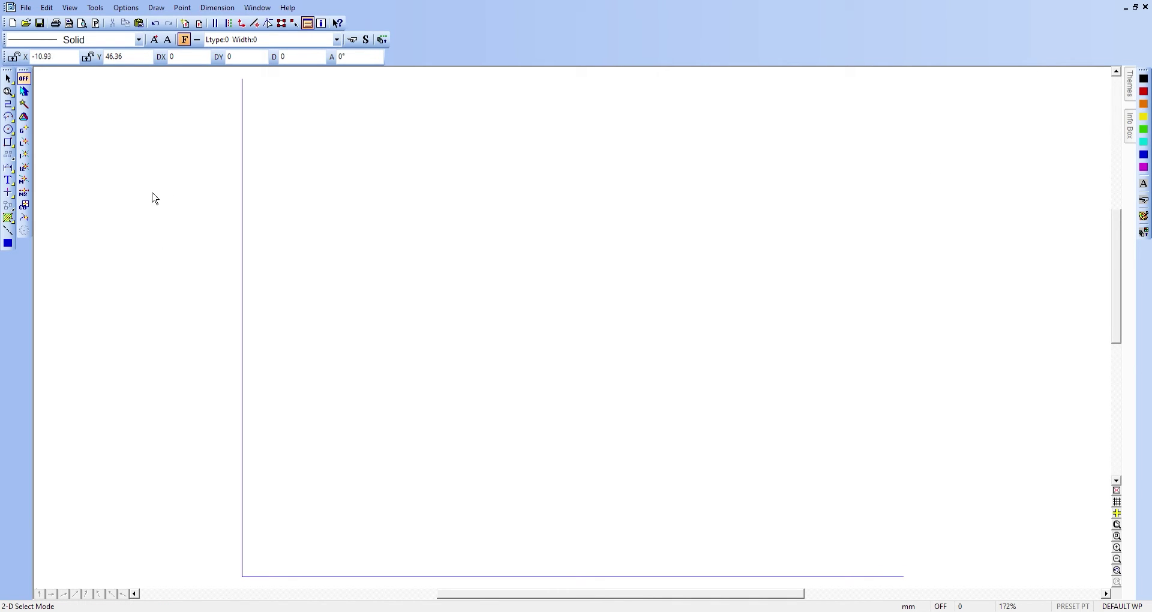
Step: Complete the rectangle with a top edge parallel to the base and a right edge parallel to the left side
{"action": "left_click", "coordinate": [10, 108]}
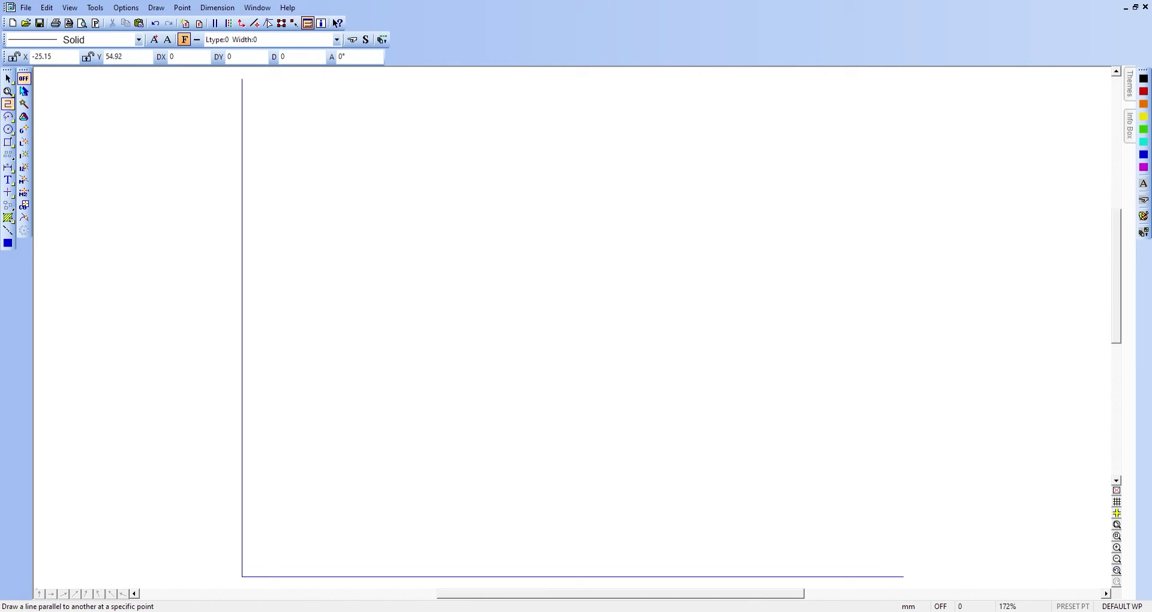
{"action": "left_click", "coordinate": [24, 155]}
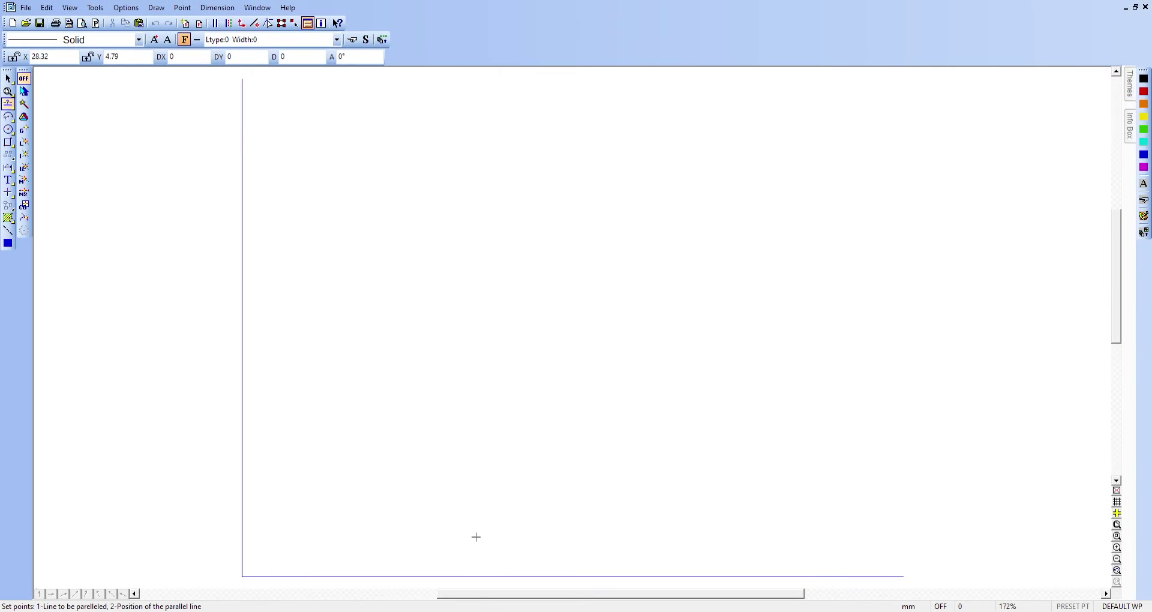
{"action": "left_click", "coordinate": [487, 575]}
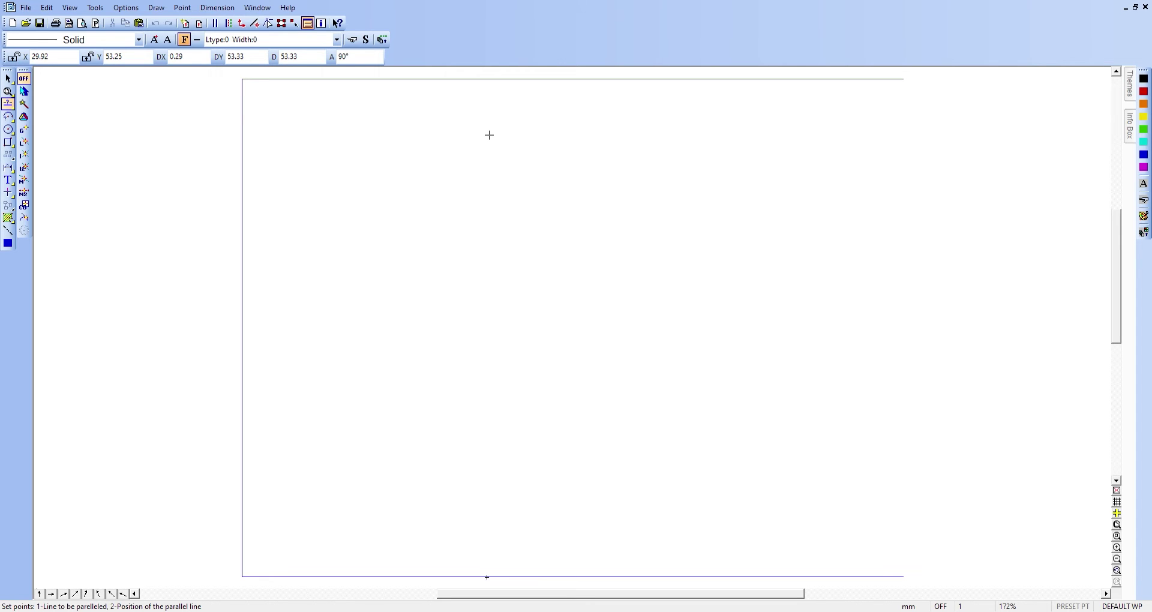
{"action": "key", "text": "Escape"}
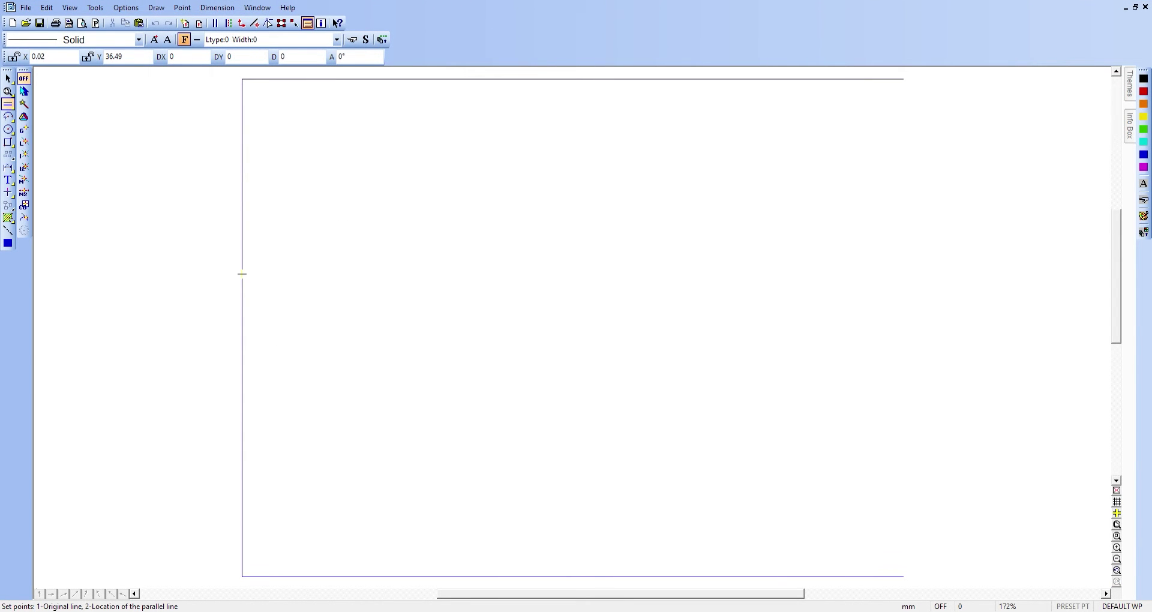
{"action": "left_click", "coordinate": [243, 272]}
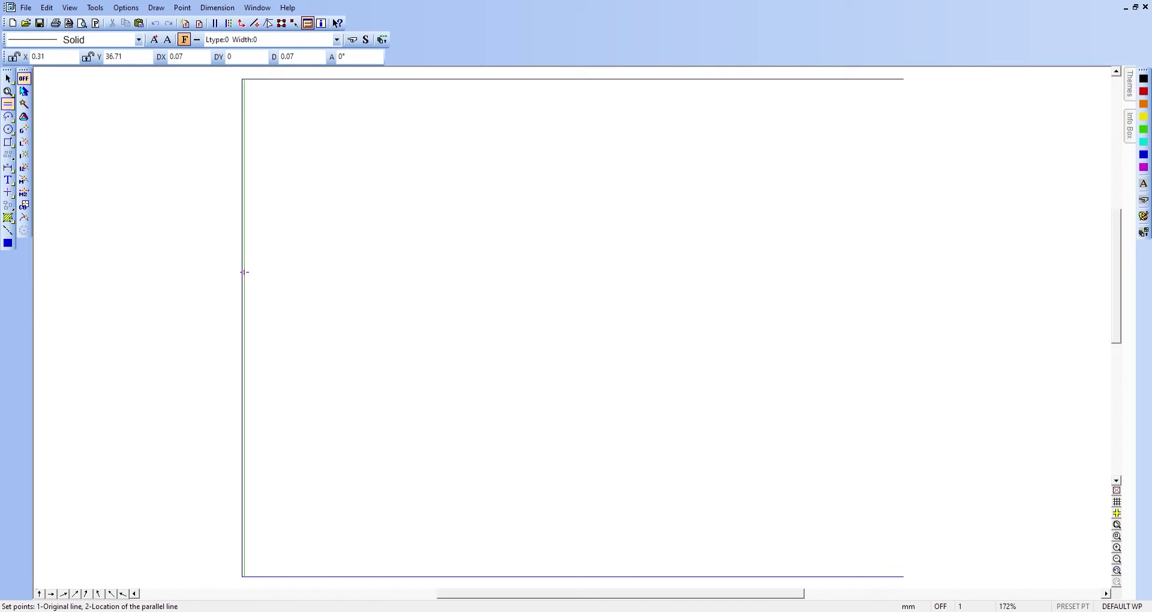
{"action": "left_click", "coordinate": [907, 573]}
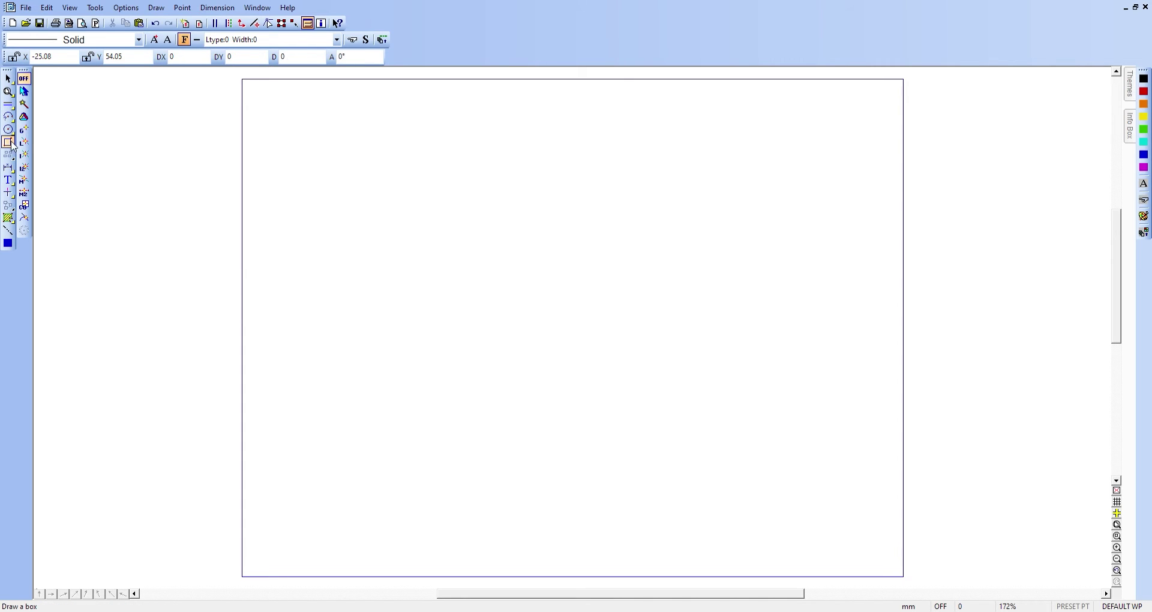
Step: Draw a box from a corner inside the rectangle to a relative point at DX 80, DY 60
{"action": "left_click", "coordinate": [24, 142]}
{"action": "left_click", "coordinate": [442, 230]}
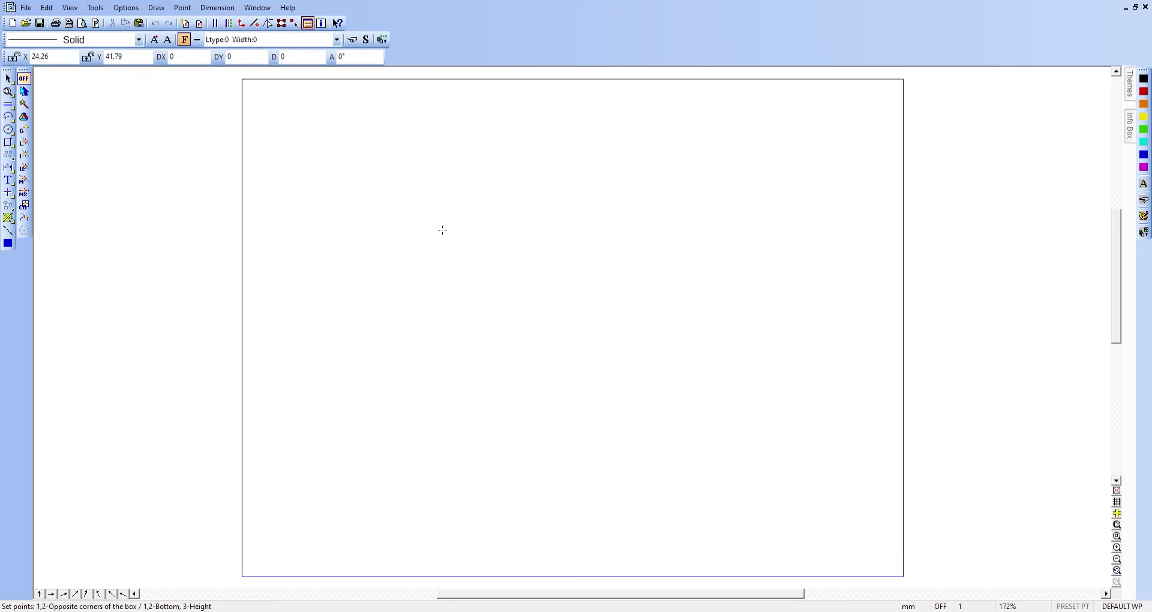
{"action": "right_click", "coordinate": [713, 157]}
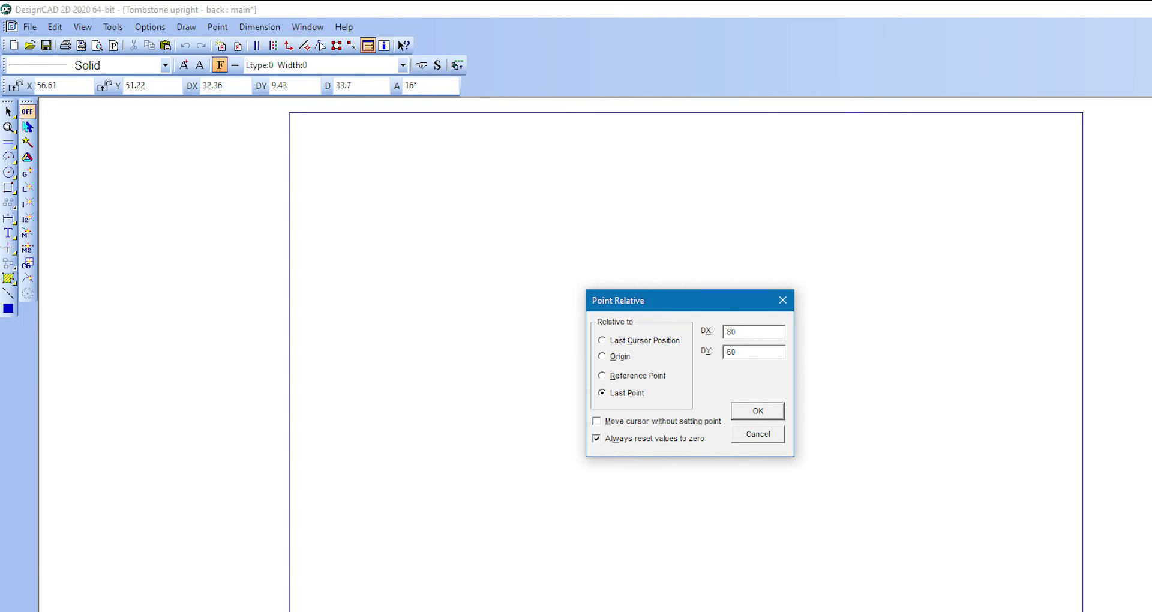
{"action": "key", "text": "Return"}
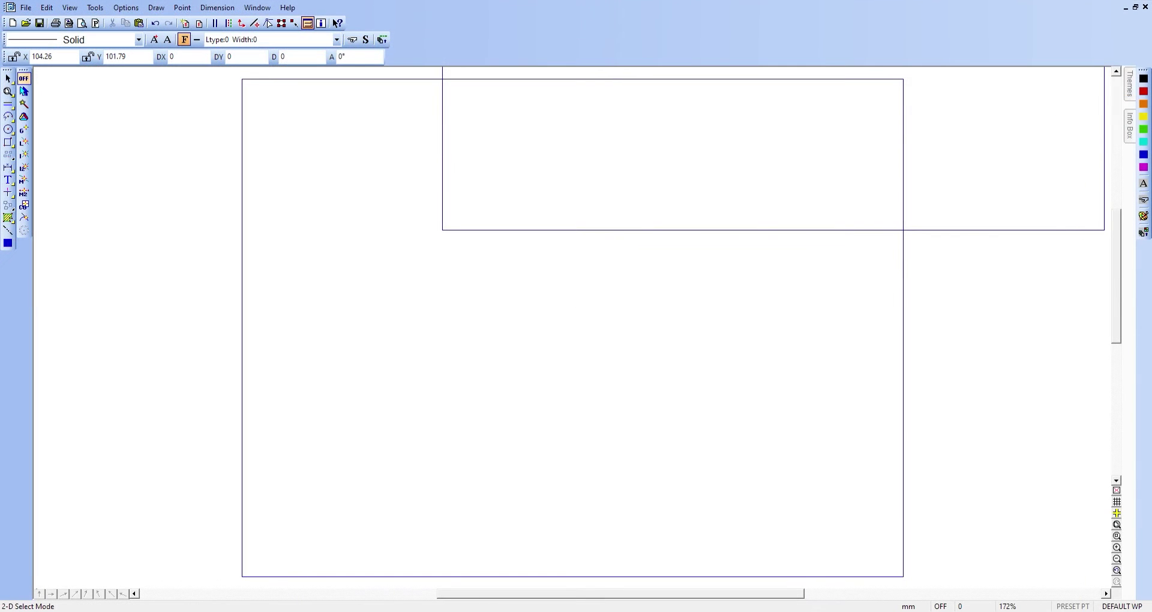
{"action": "key", "text": "ctrl+shift+e"}
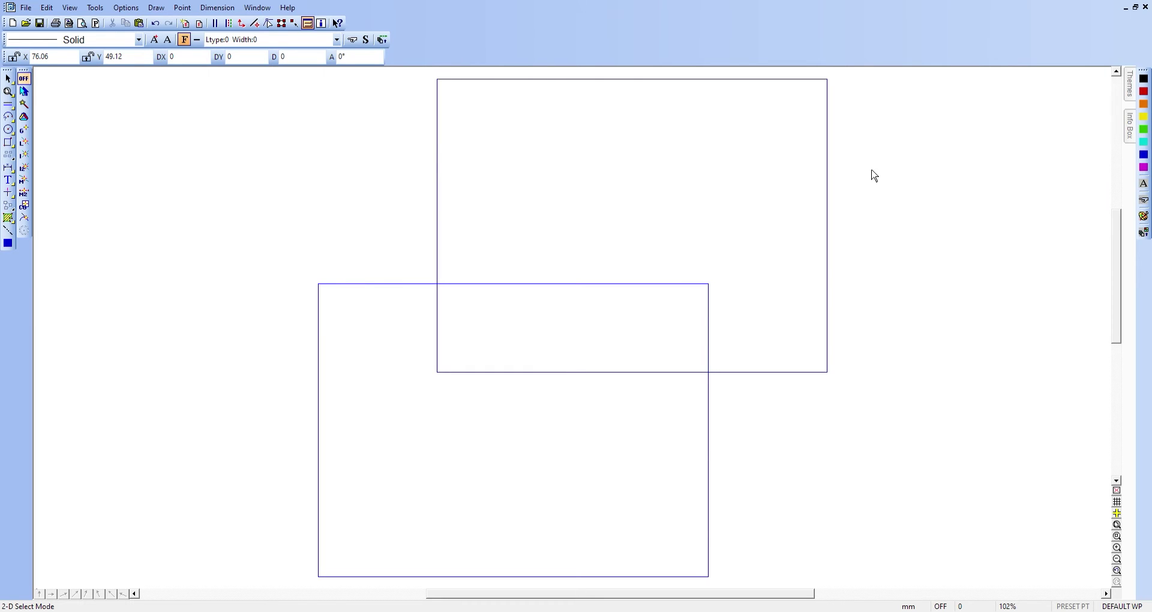
Step: Delete the second box that overlaps the original rectangle
{"action": "left_click", "coordinate": [828, 229]}
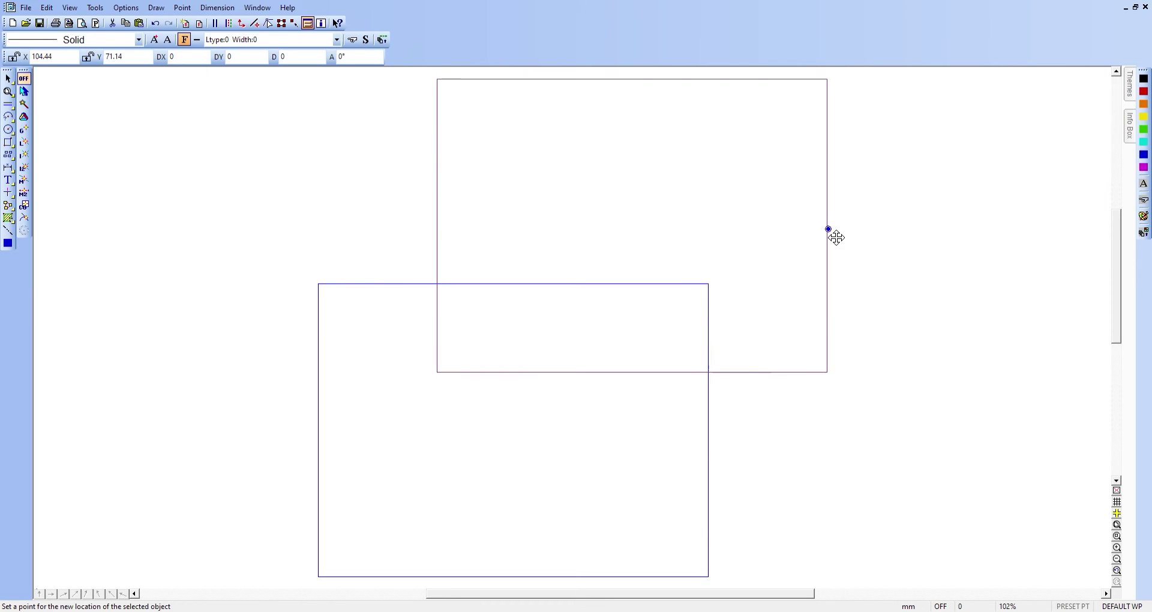
{"action": "key", "text": "Delete"}
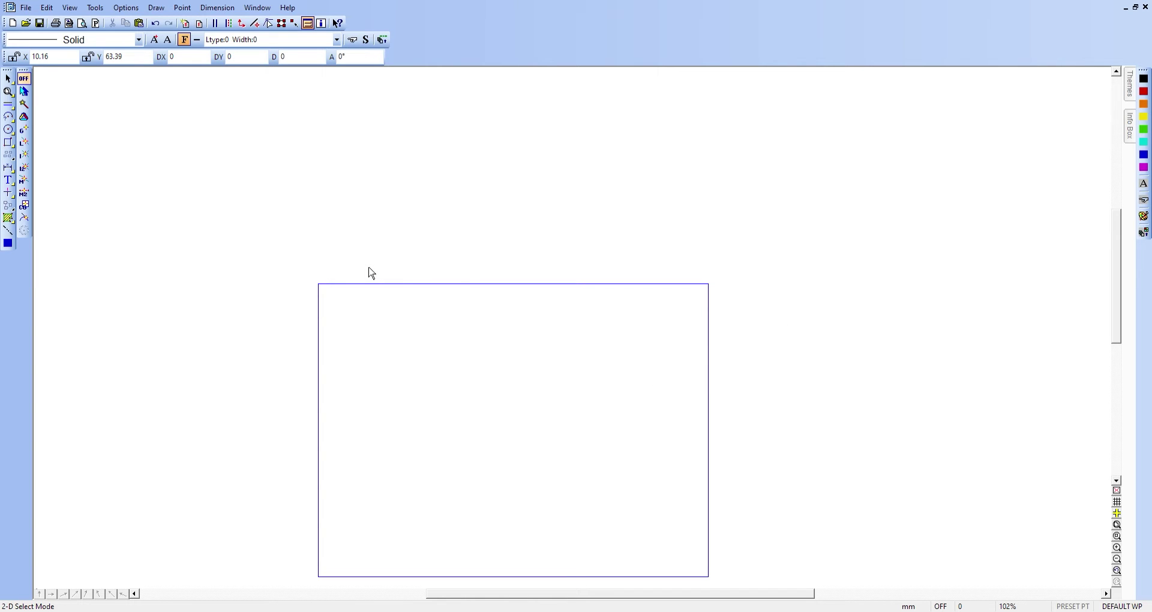
{"action": "key", "text": "ctrl+shift+e"}
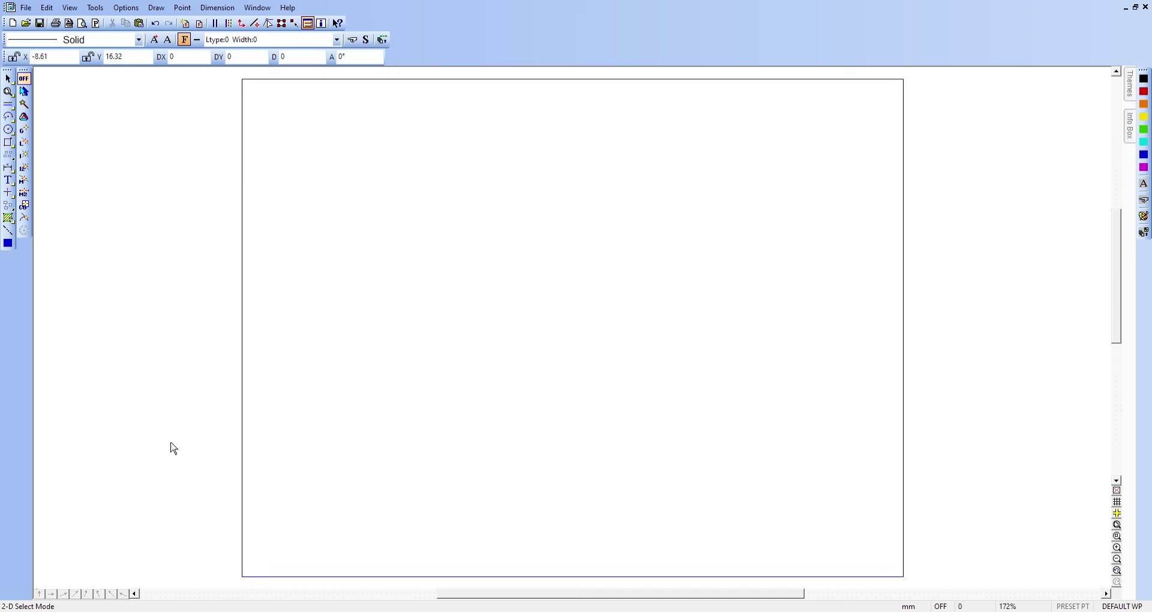
Step: Fillet the rectangle's upper-left and upper-right corners with arcs
{"action": "left_click", "coordinate": [9, 193]}
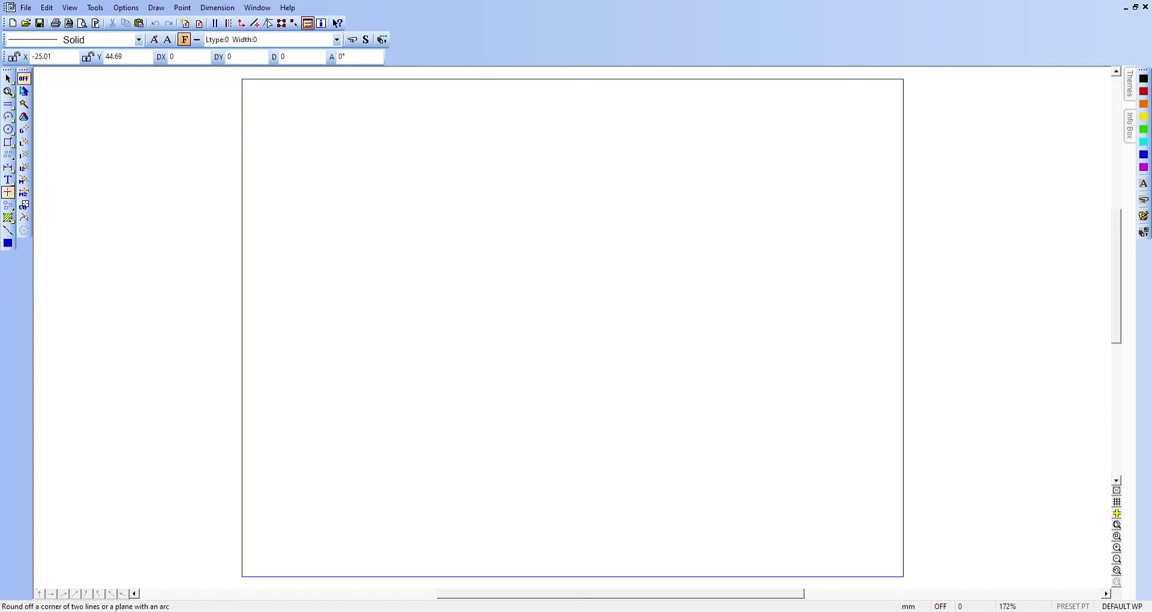
{"action": "left_click", "coordinate": [8, 191]}
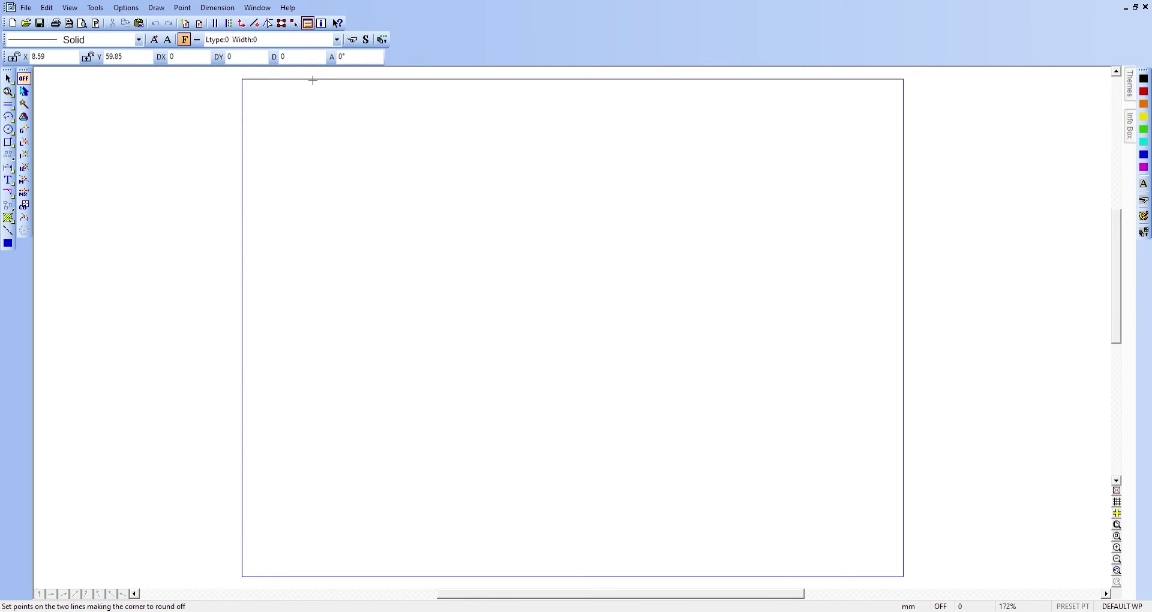
{"action": "left_click", "coordinate": [243, 176]}
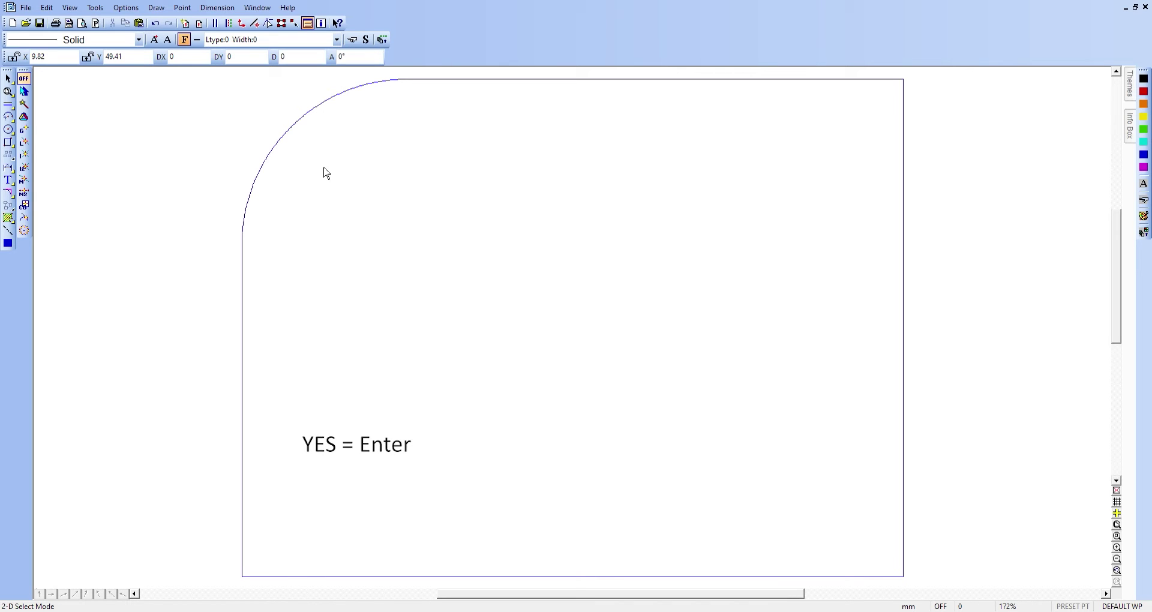
{"action": "left_click", "coordinate": [8, 193]}
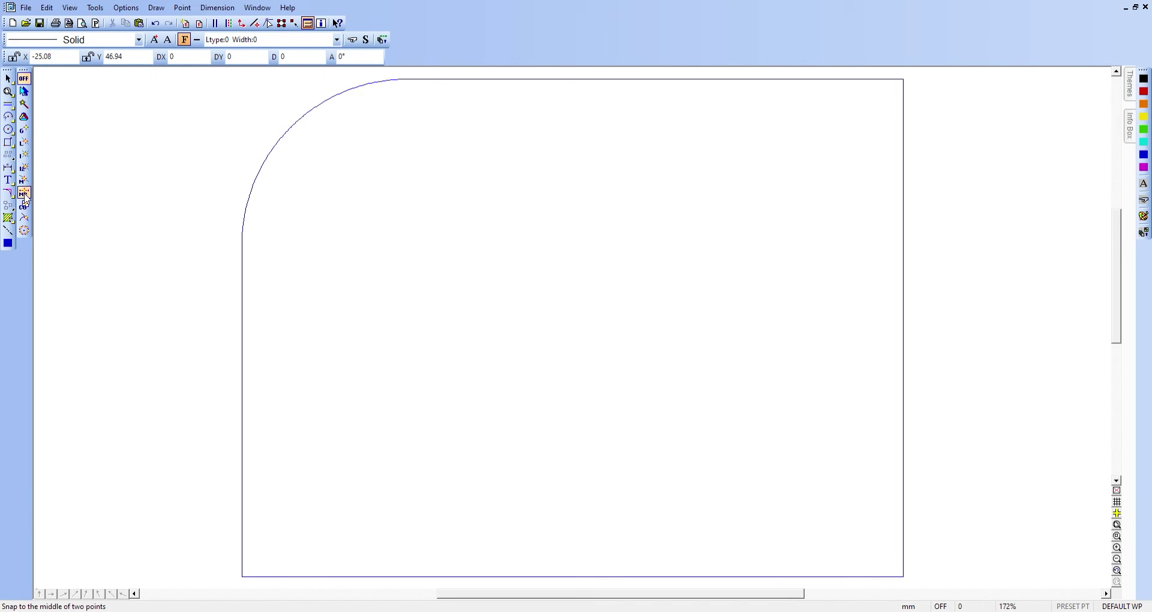
{"action": "left_click", "coordinate": [821, 80]}
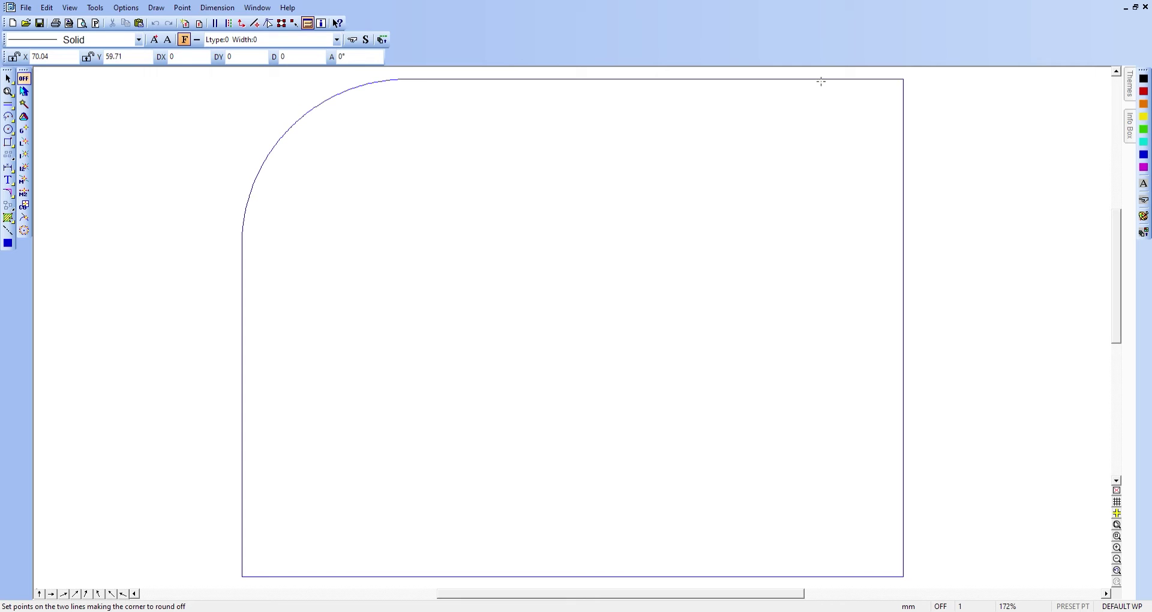
{"action": "left_click", "coordinate": [896, 207]}
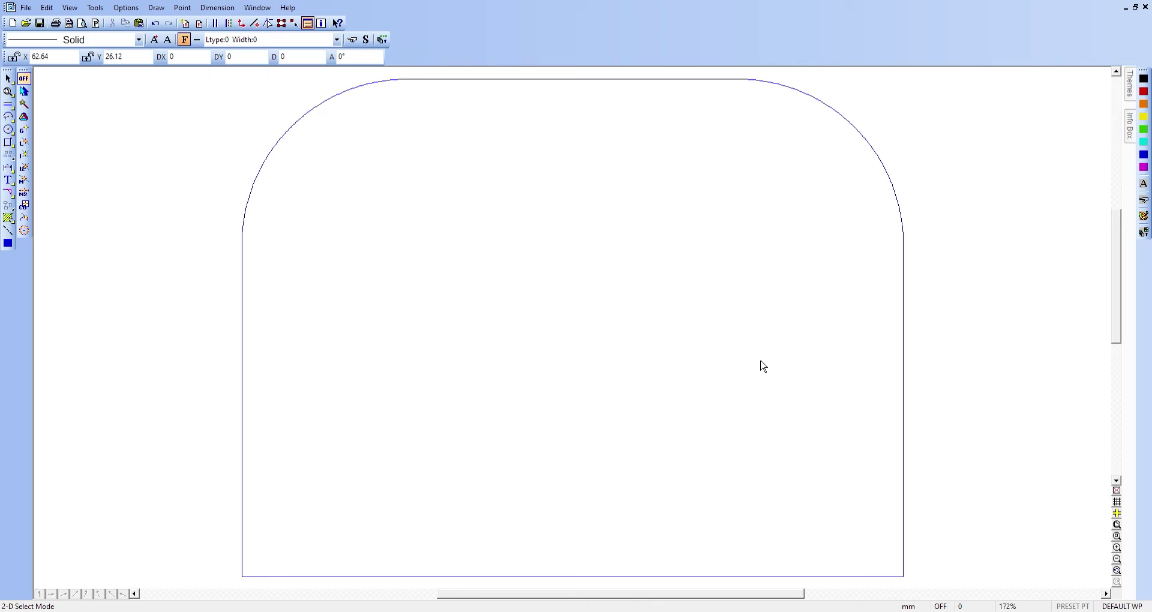
Step: Try to place a parallel line 9.4 mm below the base of the outline
{"action": "left_click", "coordinate": [8, 104]}
{"action": "left_click", "coordinate": [903, 330]}
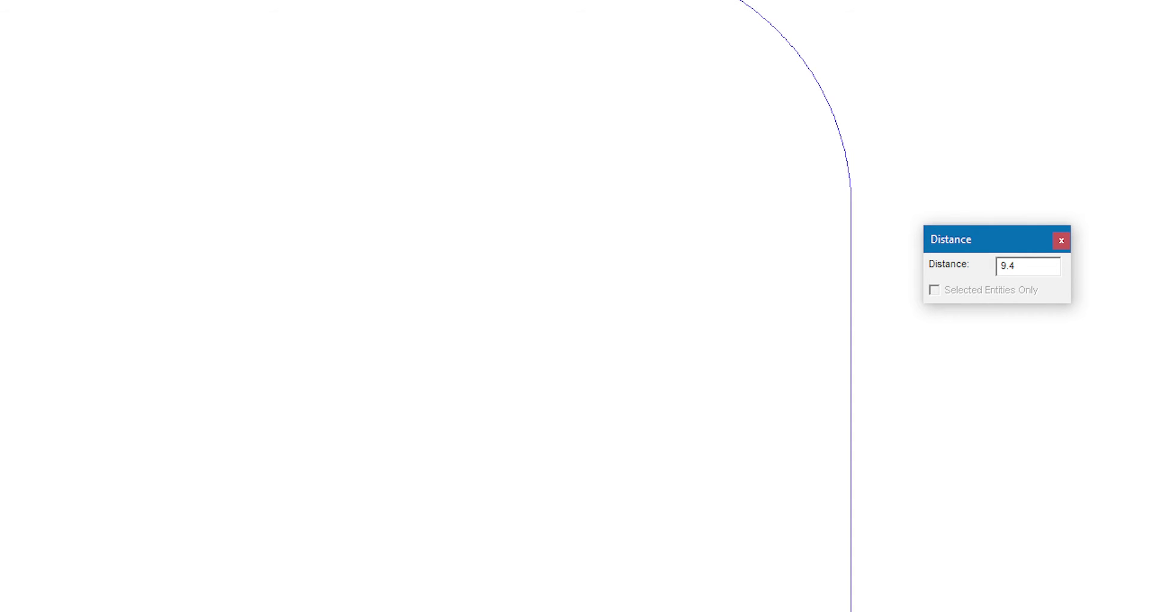
{"action": "key", "text": "Escape"}
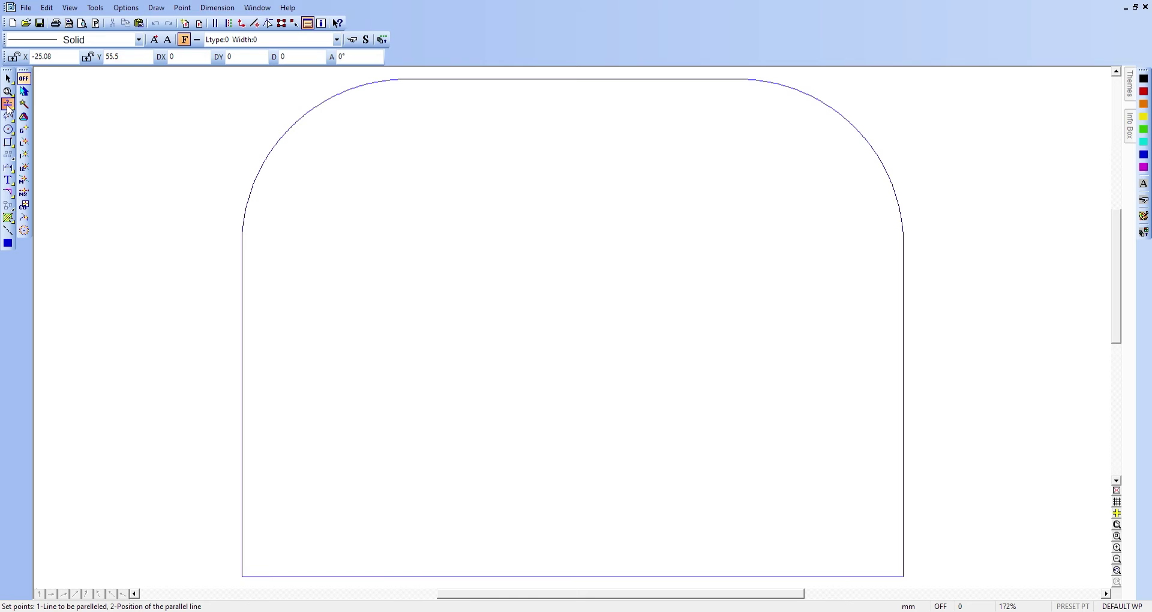
{"action": "scroll", "coordinate": [740, 316], "scroll_direction": "down", "scroll_amount": 3}
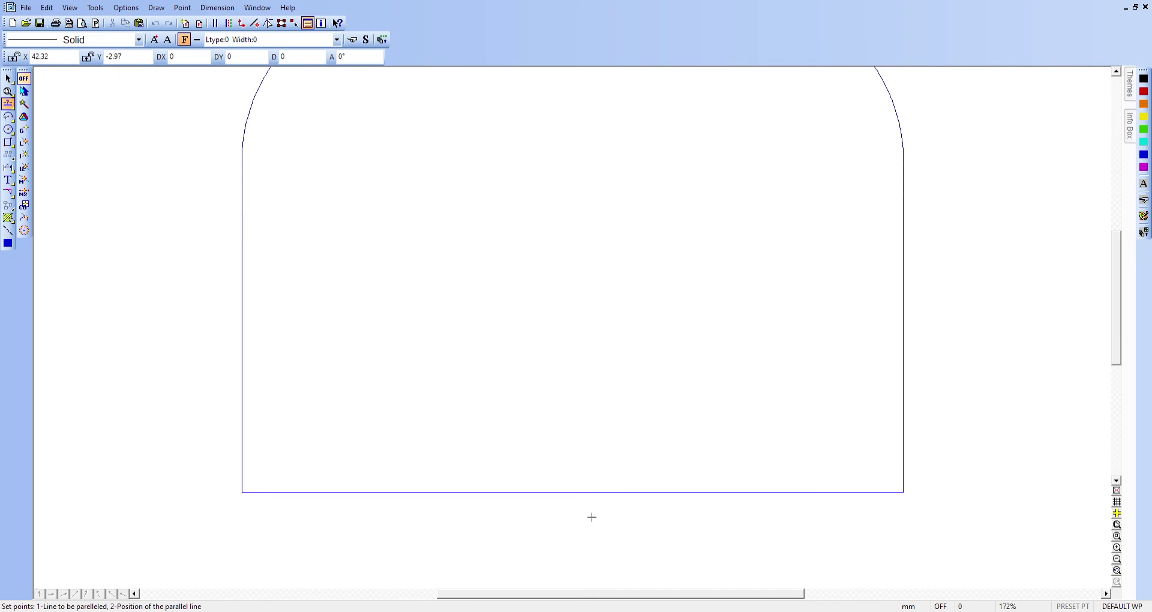
{"action": "left_click", "coordinate": [593, 493]}
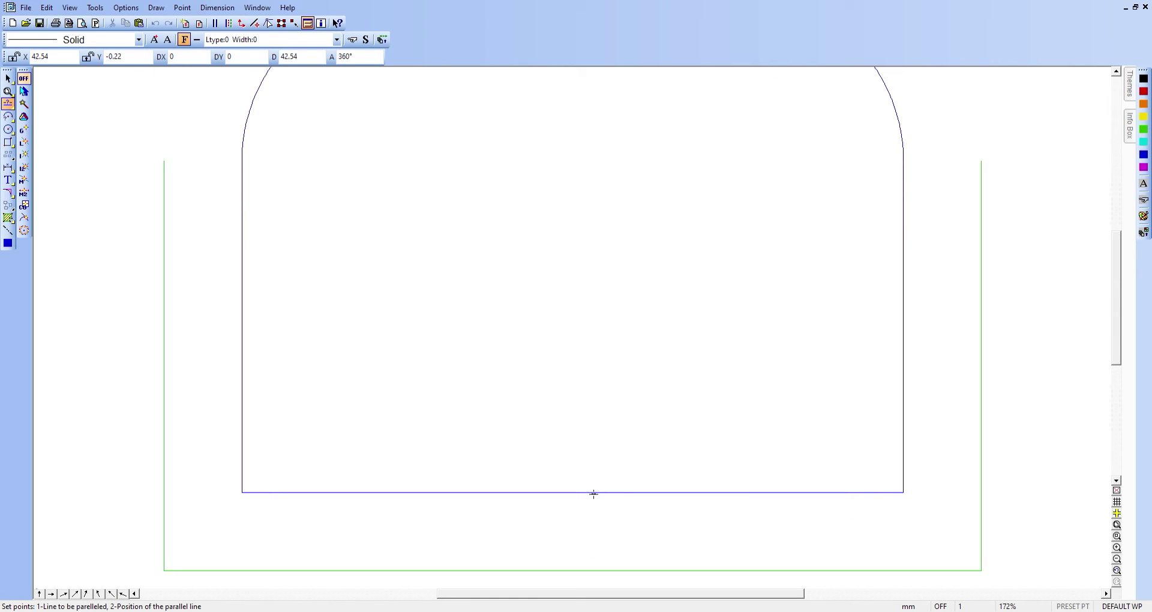
{"action": "left_click", "coordinate": [592, 534]}
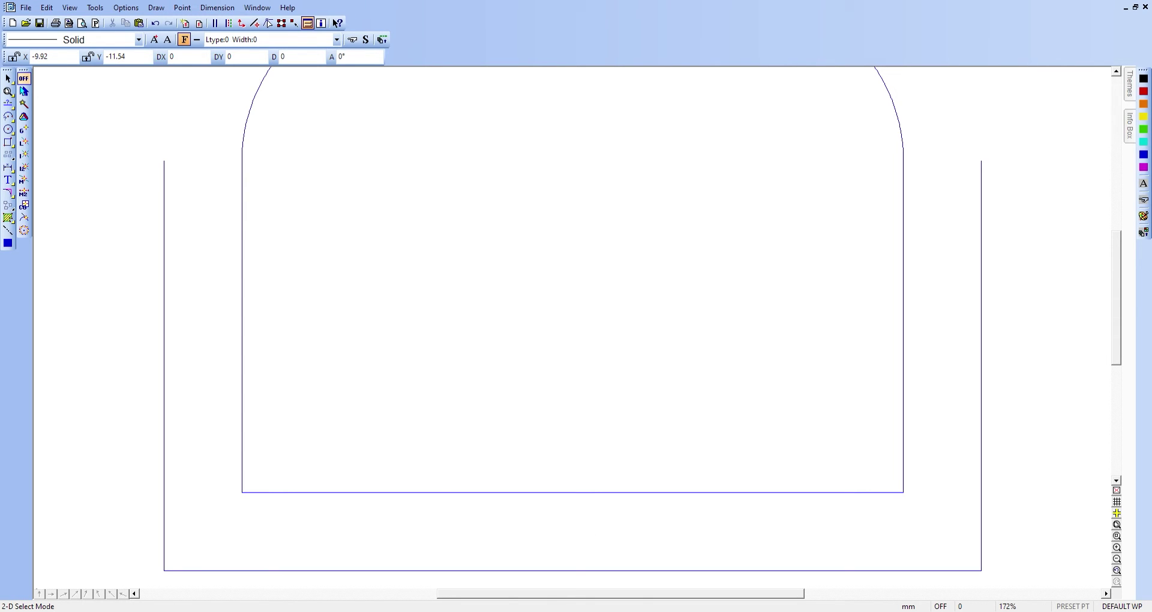
{"action": "left_click", "coordinate": [320, 571]}
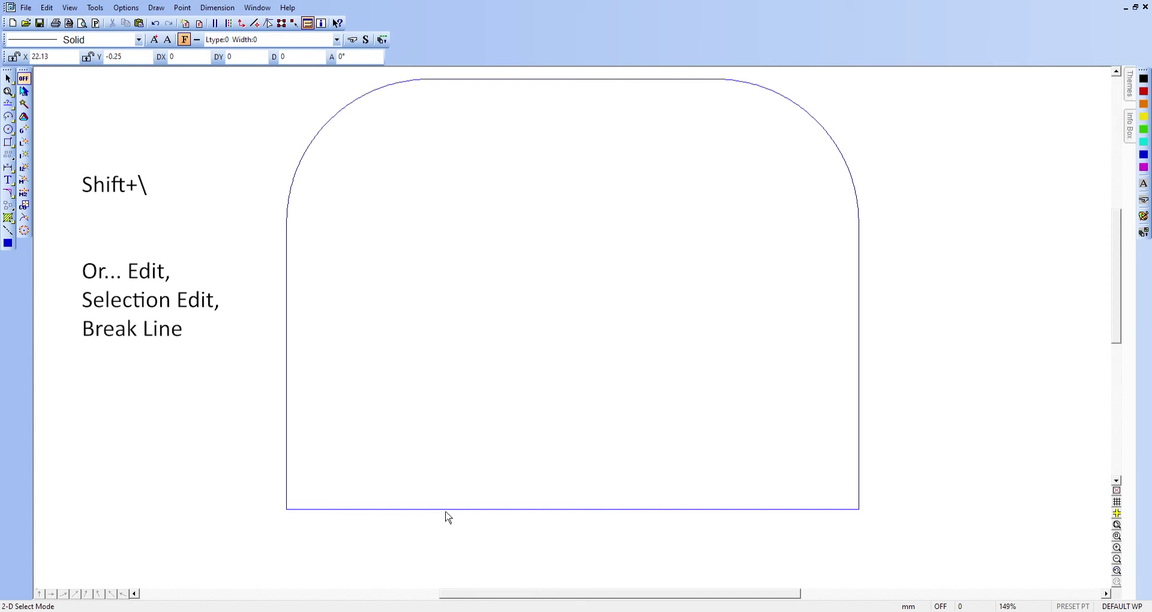
Step: Break the outline's connected lines into separate segments and place a parallel line 9.4 mm below the base alone
{"action": "key", "text": "shift+backslash"}
{"action": "left_click", "coordinate": [444, 510]}
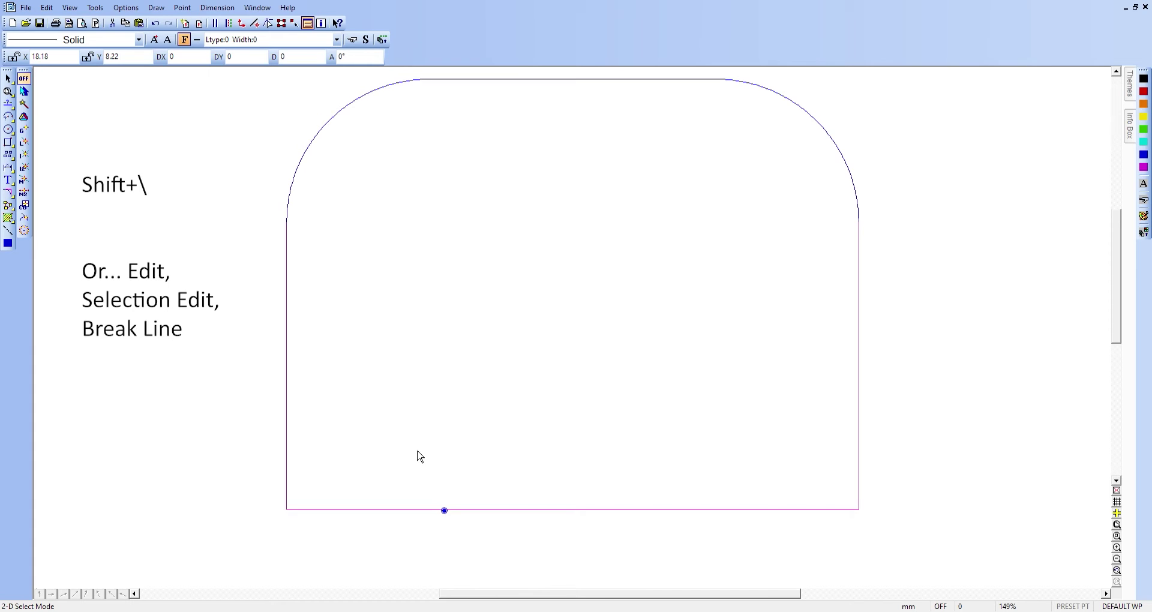
{"action": "left_click", "coordinate": [474, 510]}
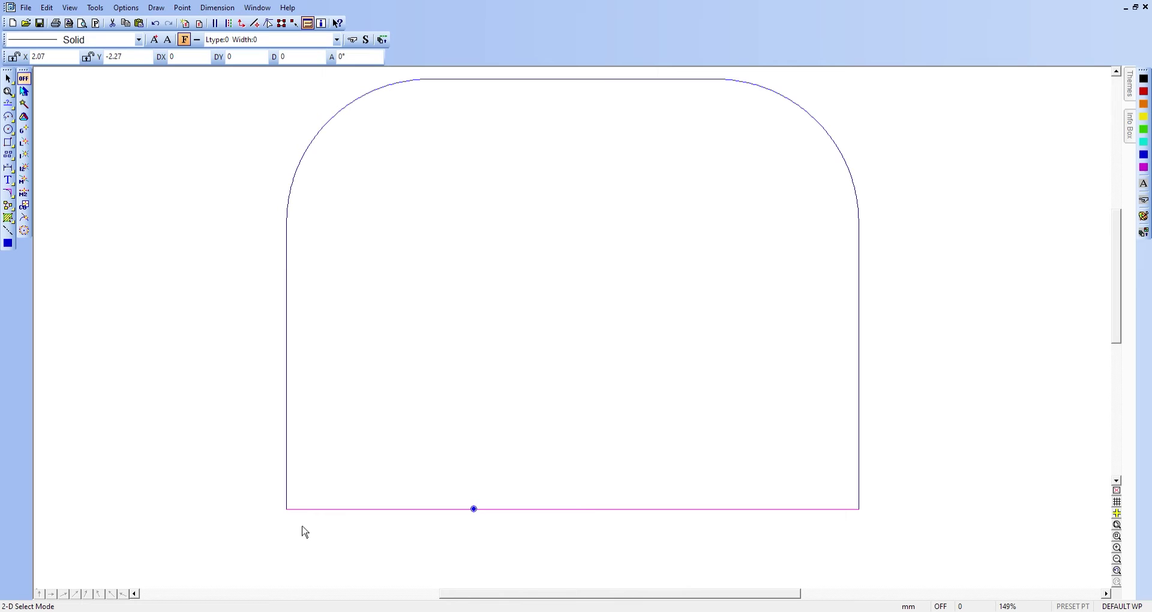
{"action": "key", "text": "p"}
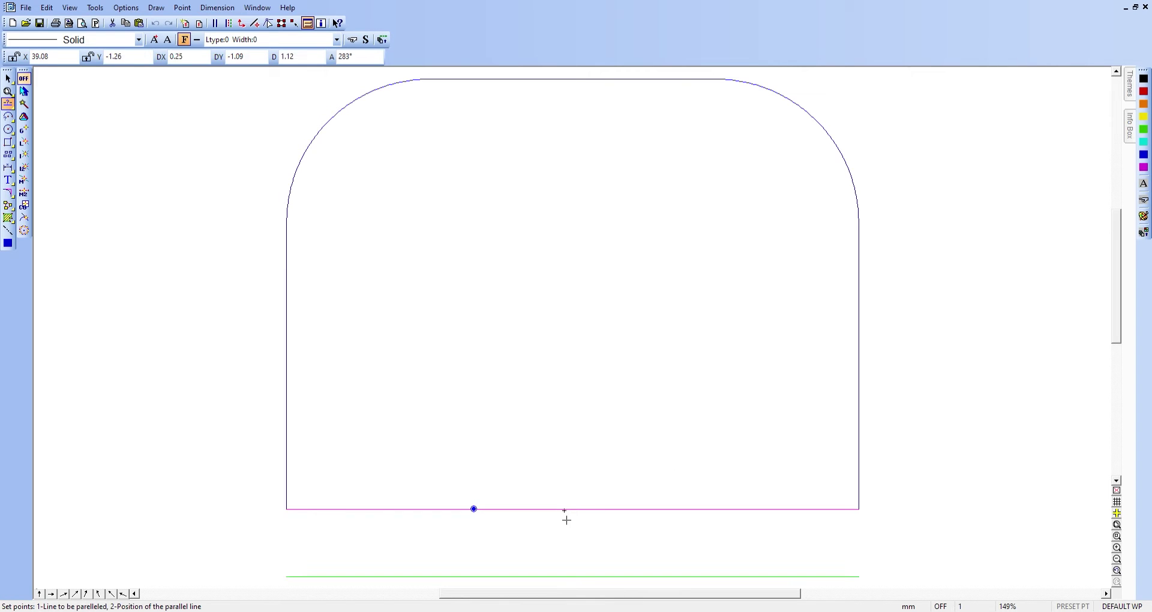
{"action": "left_click", "coordinate": [573, 547]}
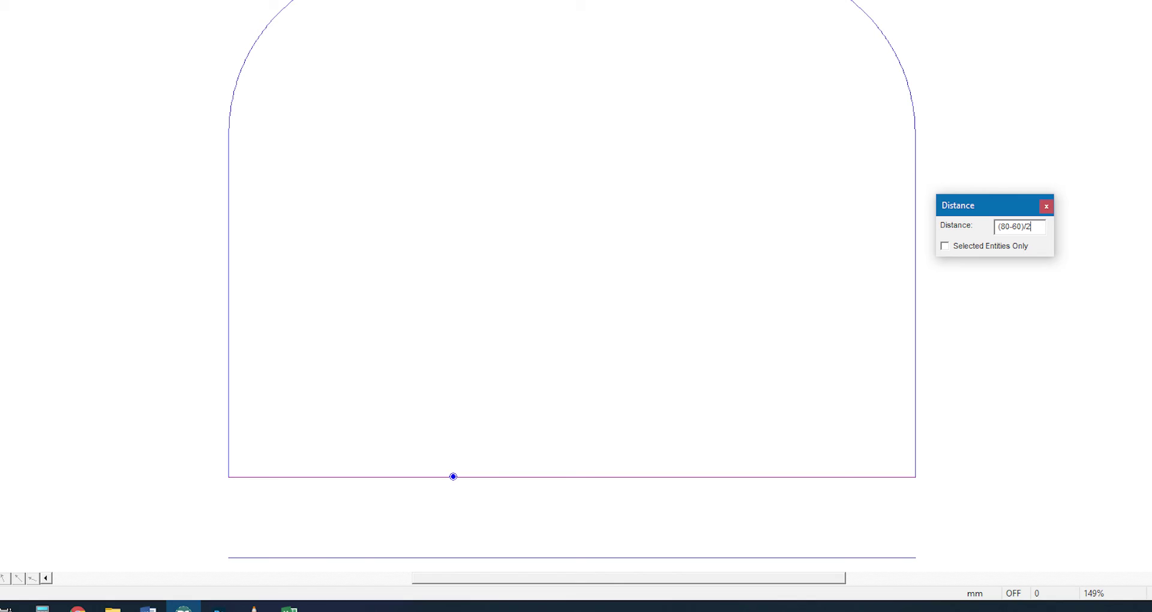
Step: Draw parallel lines inside the right and left sides of the outline at a distance of (80-60)/2
{"action": "key", "text": "Return"}
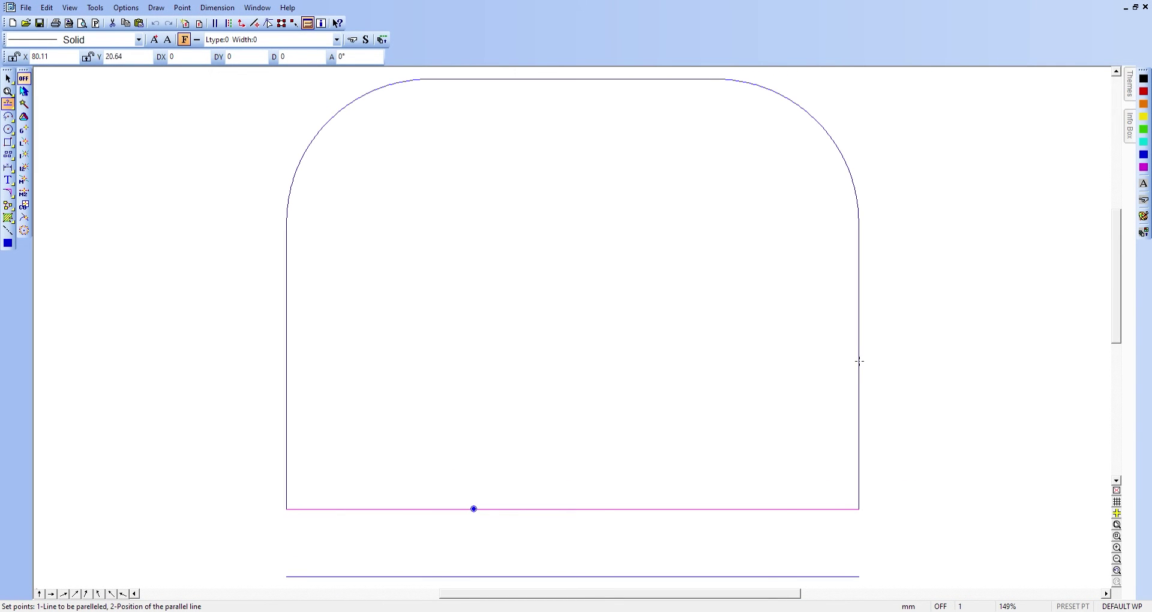
{"action": "left_click", "coordinate": [860, 361]}
{"action": "left_click", "coordinate": [805, 366]}
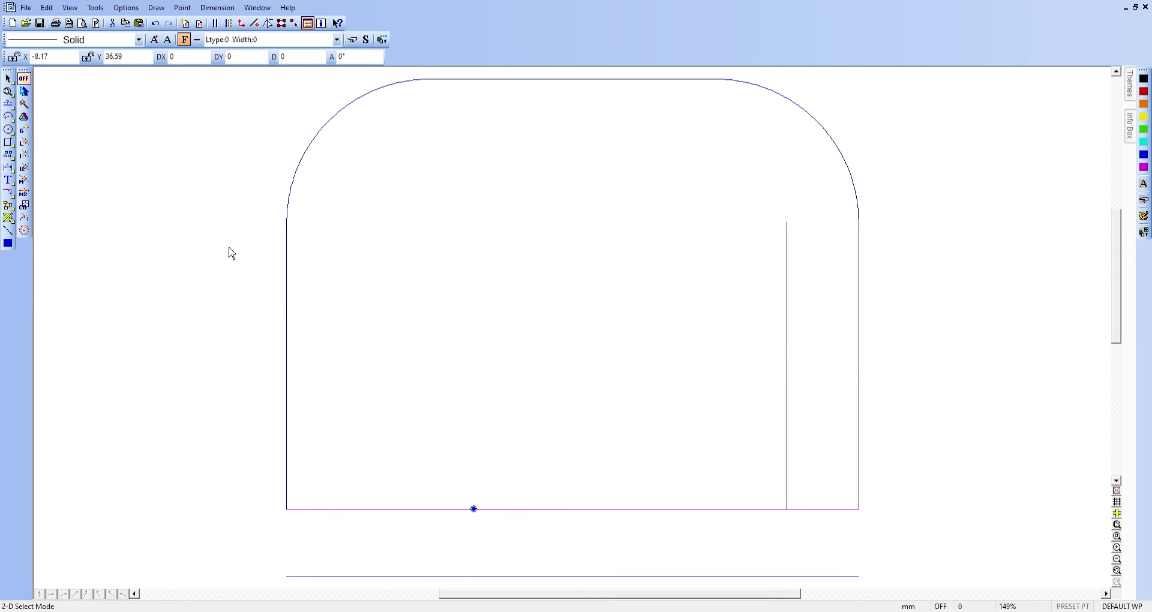
{"action": "key", "text": "Return"}
{"action": "left_click", "coordinate": [289, 360]}
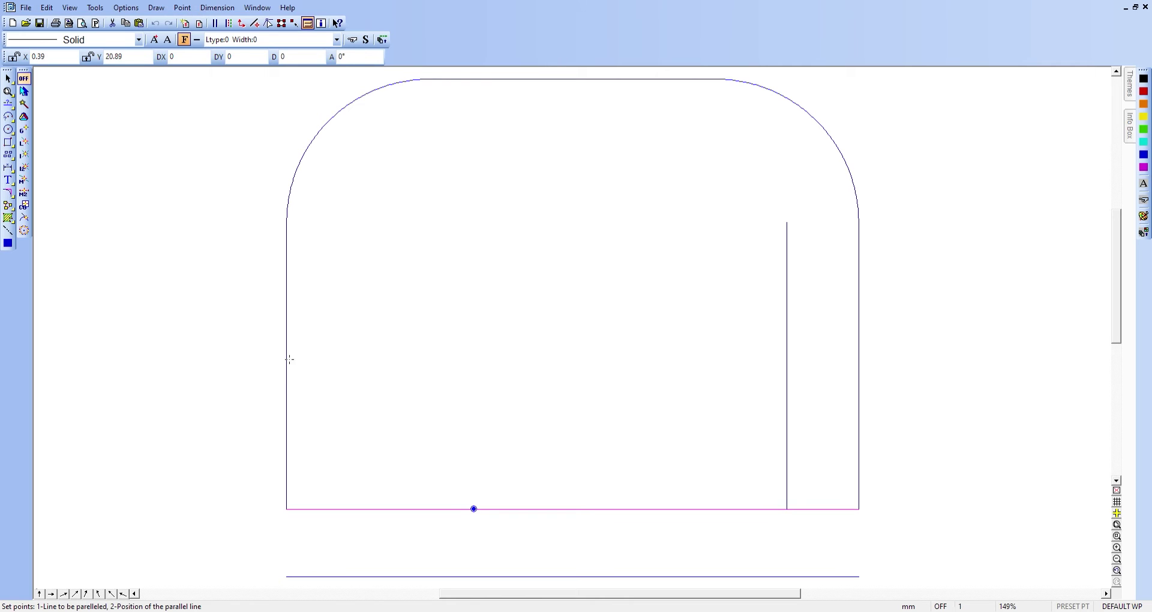
{"action": "left_click", "coordinate": [368, 353]}
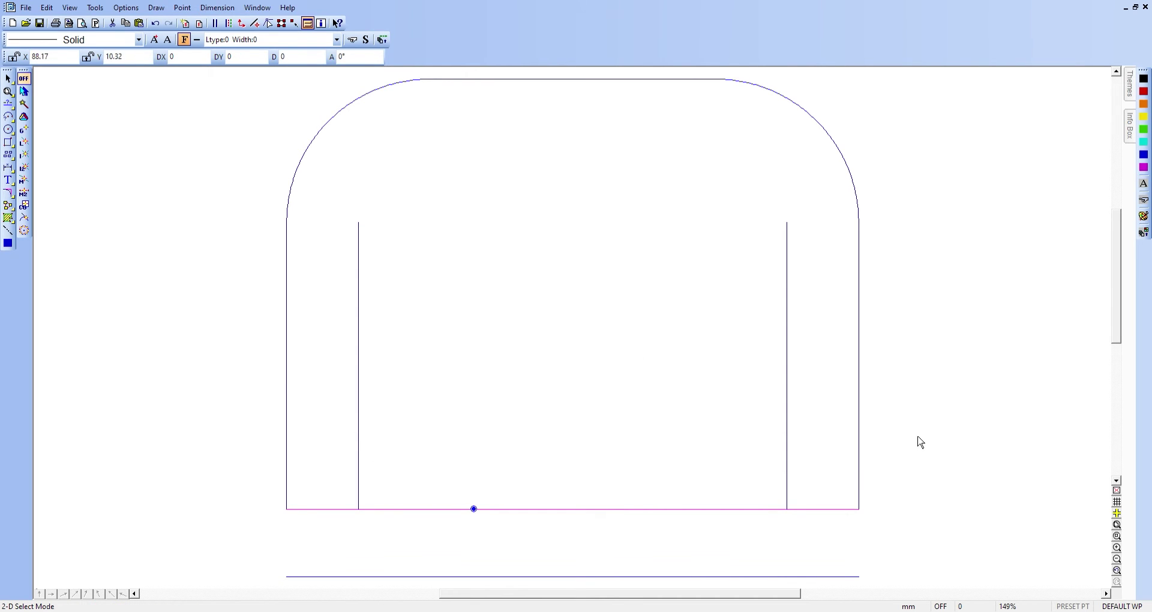
{"action": "key", "text": "Escape"}
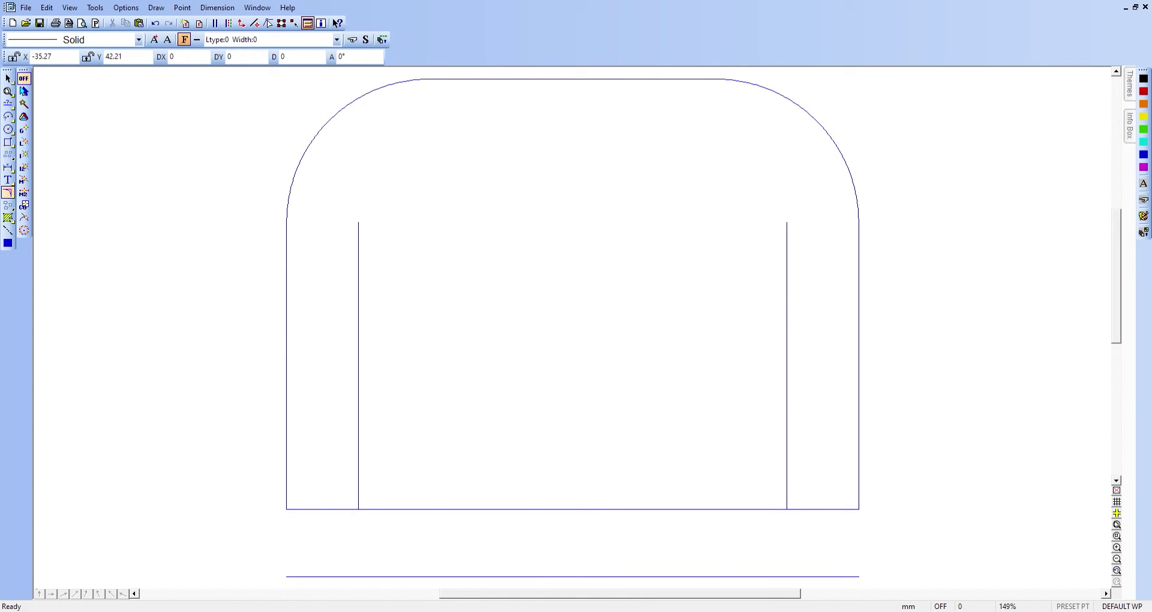
Step: Trim both inner vertical lines with the lower horizontal line so they meet in clean corners
{"action": "left_click", "coordinate": [8, 192]}
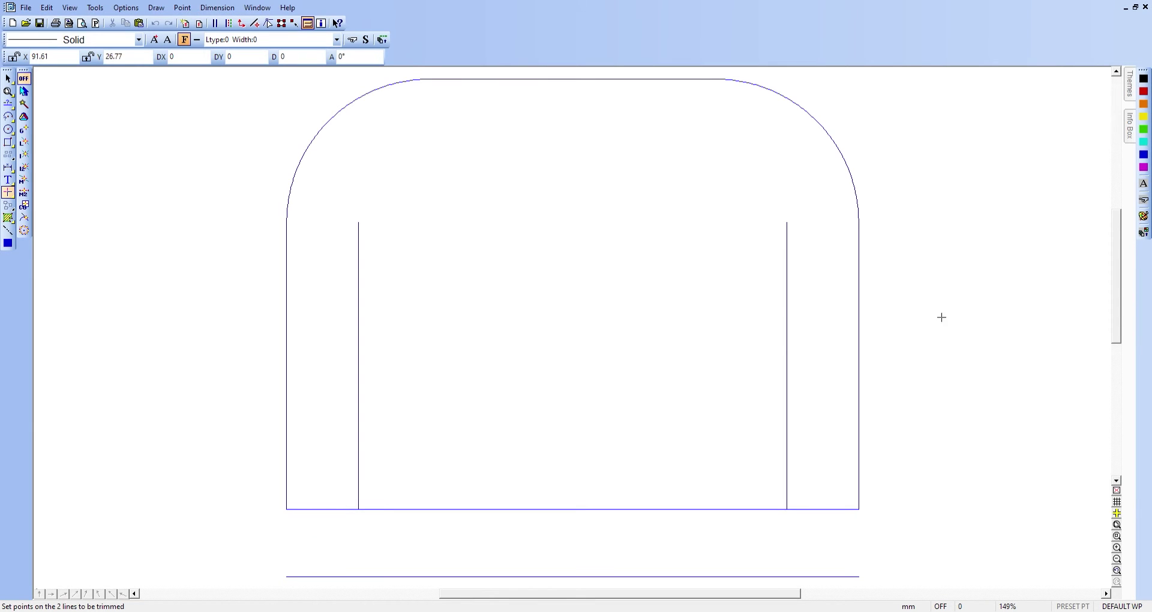
{"action": "left_click", "coordinate": [783, 481]}
{"action": "left_click", "coordinate": [749, 575]}
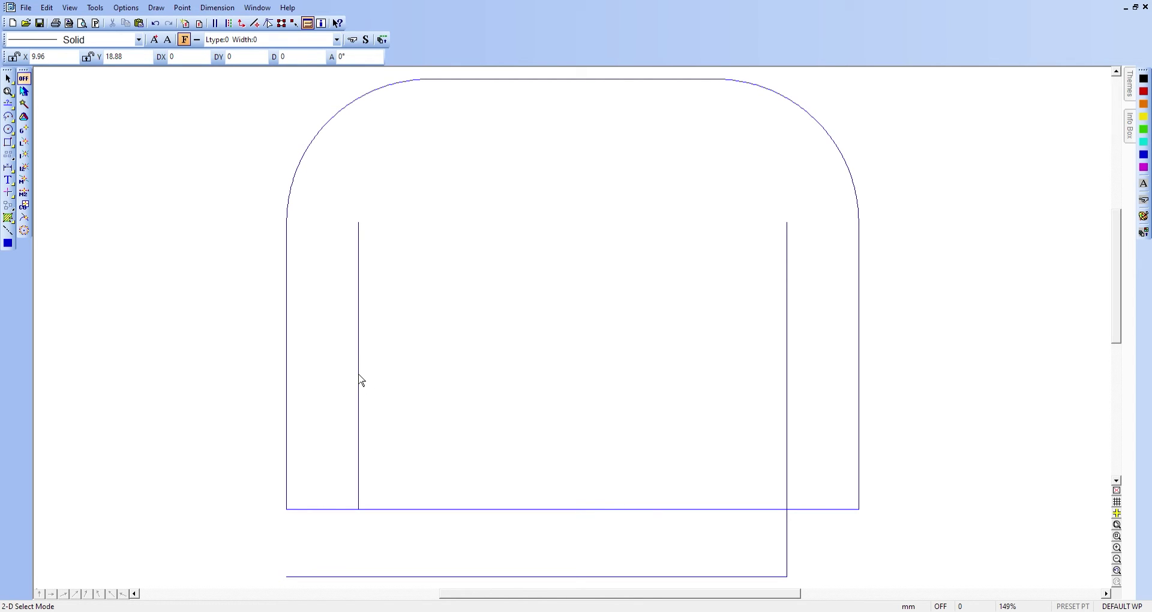
{"action": "key", "text": "space"}
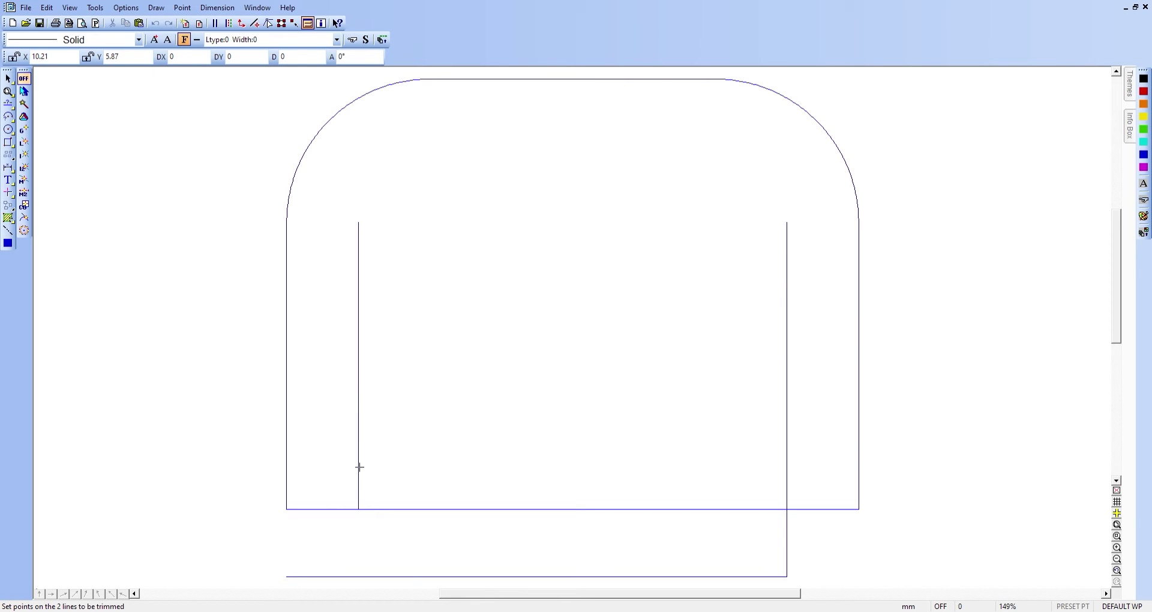
{"action": "left_click", "coordinate": [359, 467]}
{"action": "left_click", "coordinate": [416, 576]}
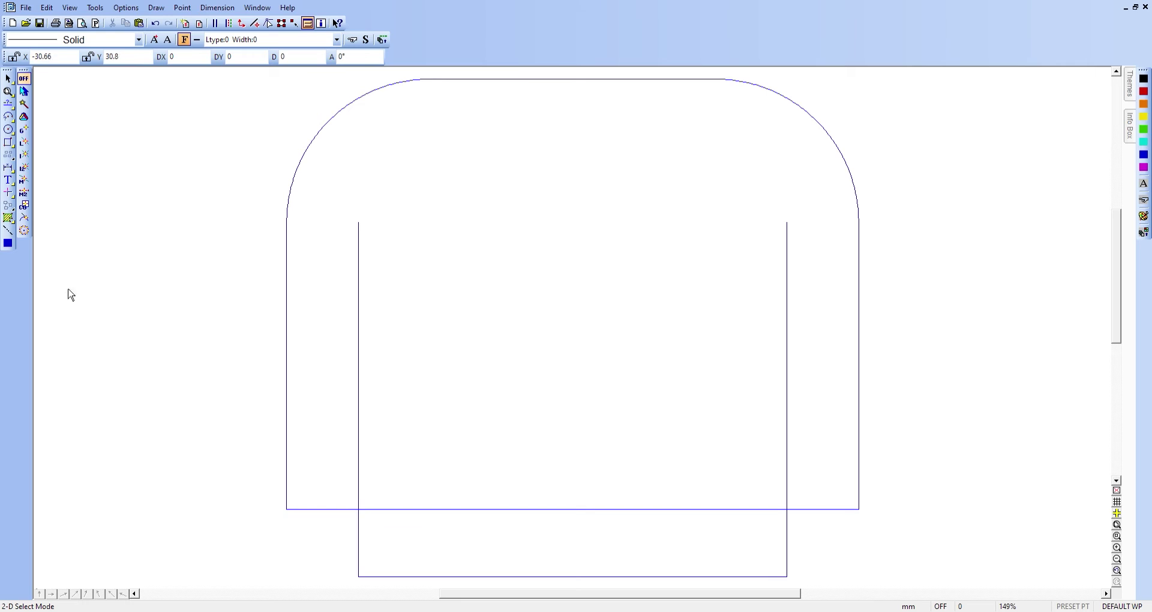
Step: Trim away the middle of the original base between the two inner vertical lines
{"action": "left_click", "coordinate": [8, 197]}
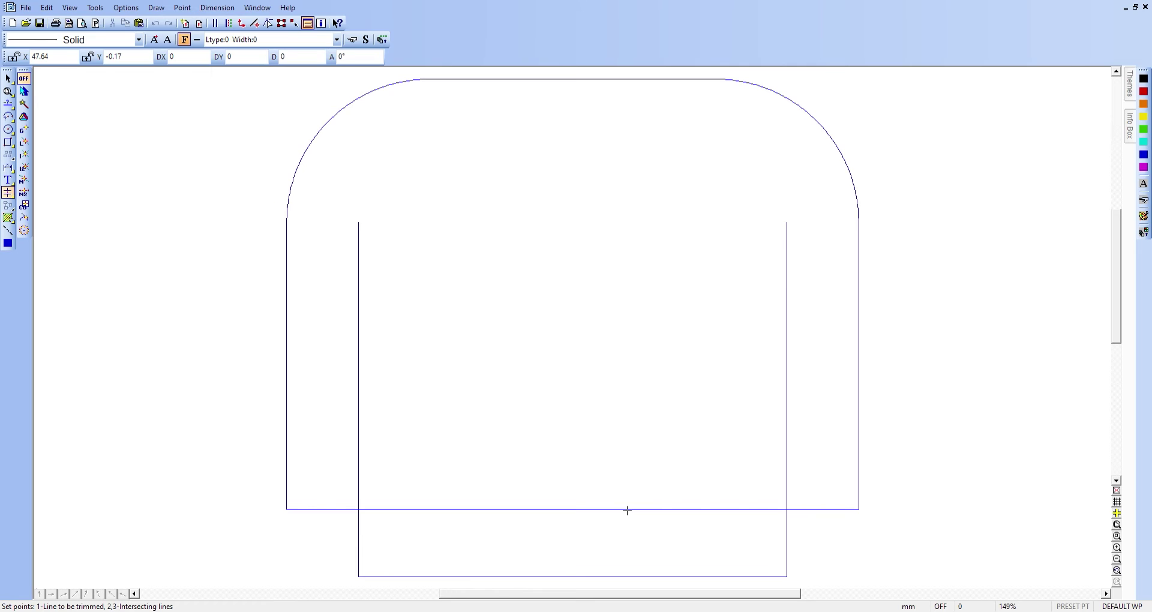
{"action": "left_click", "coordinate": [565, 507]}
{"action": "left_click", "coordinate": [783, 392]}
{"action": "left_click", "coordinate": [359, 423]}
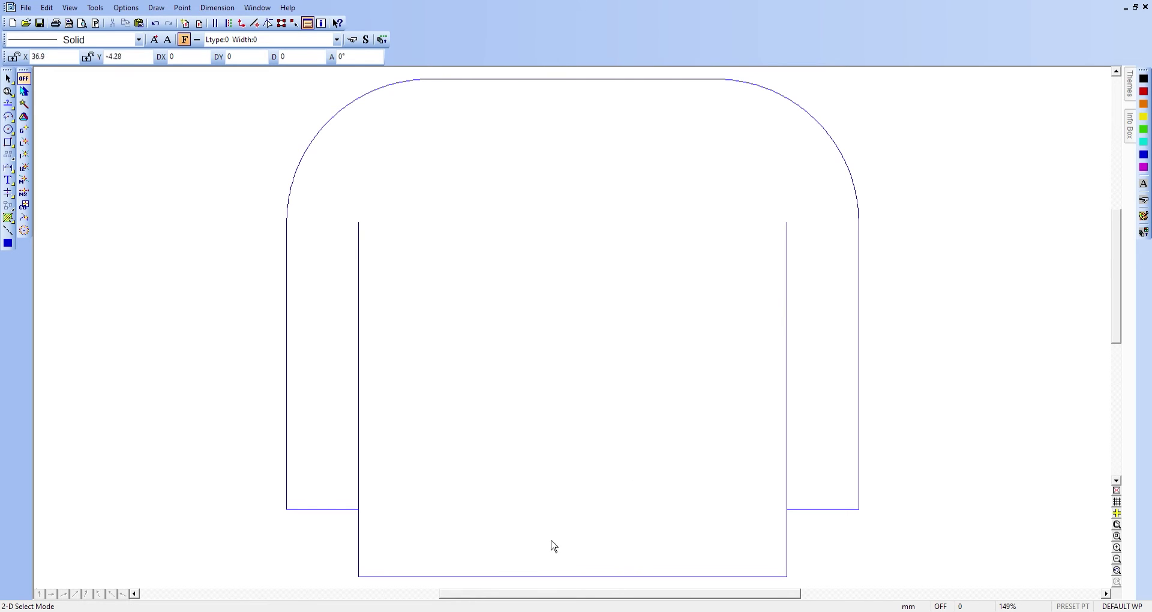
Step: Trim the left inner vertical line to the left base segment, keeping the portion below the base
{"action": "left_click", "coordinate": [8, 193]}
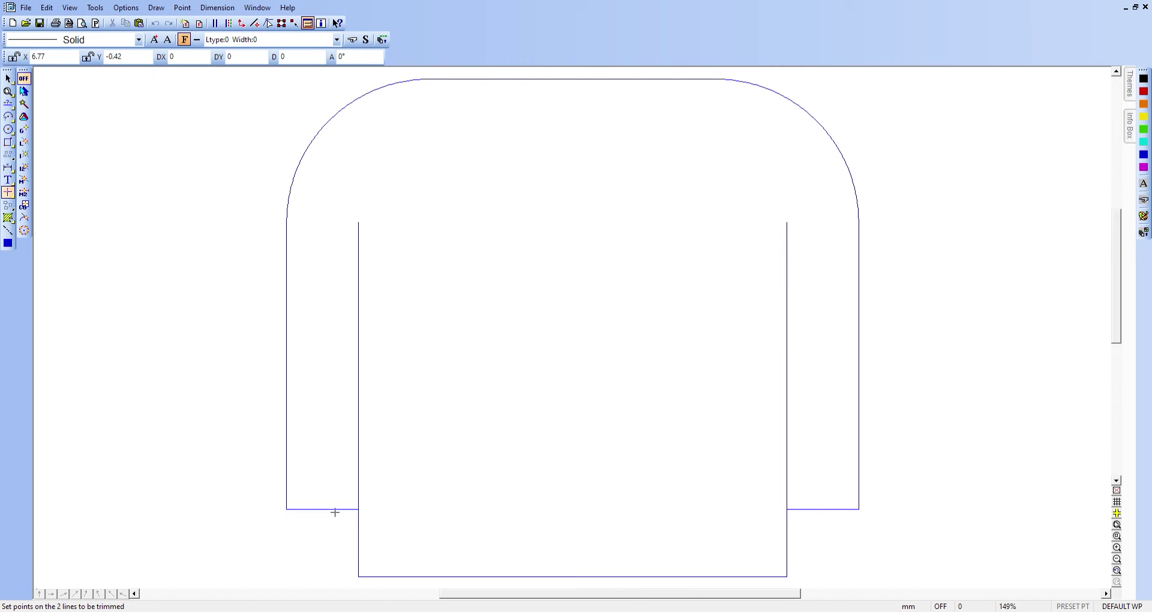
{"action": "left_click", "coordinate": [335, 512]}
{"action": "left_click", "coordinate": [358, 527]}
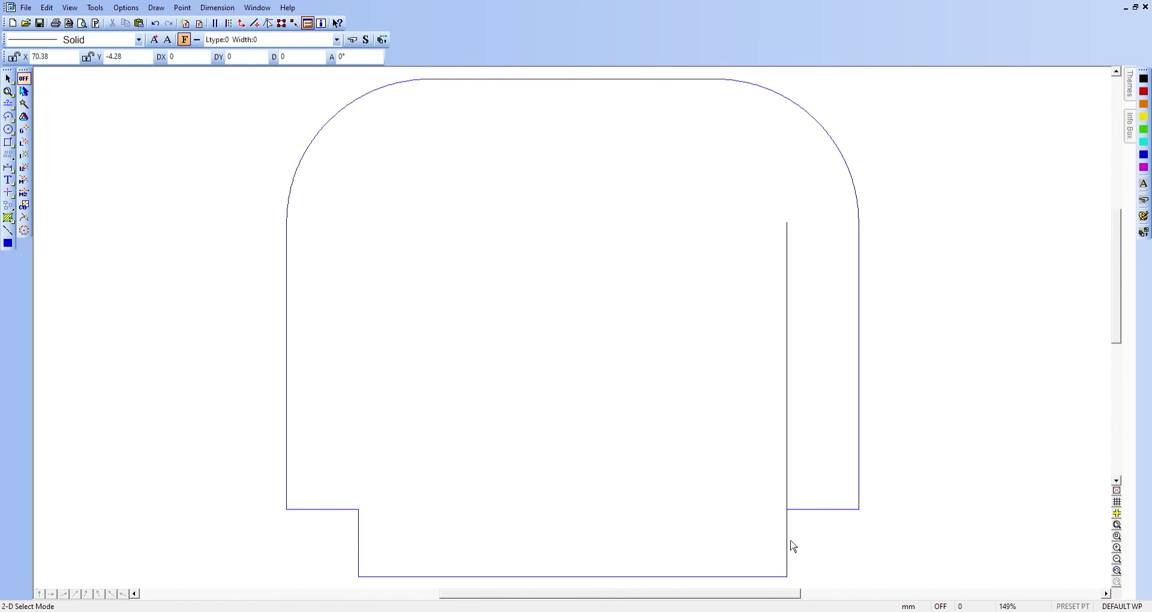
Step: Delete the right inner vertical line and replace it with an orthogonal line joining the lower line's end to the right base segment
{"action": "left_click", "coordinate": [787, 444]}
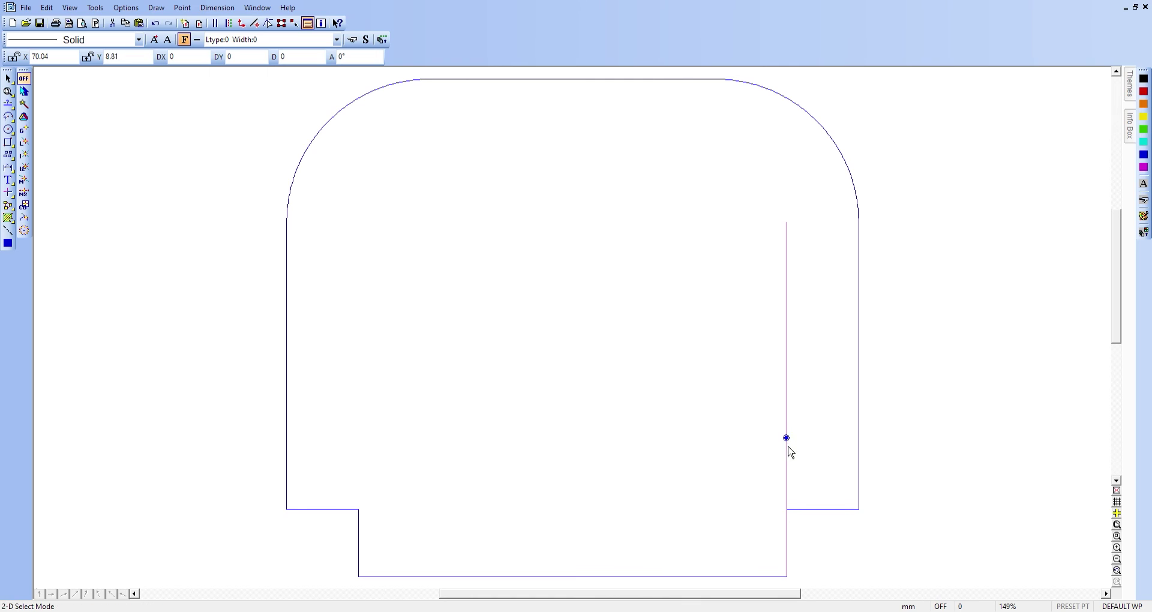
{"action": "key", "text": "Delete"}
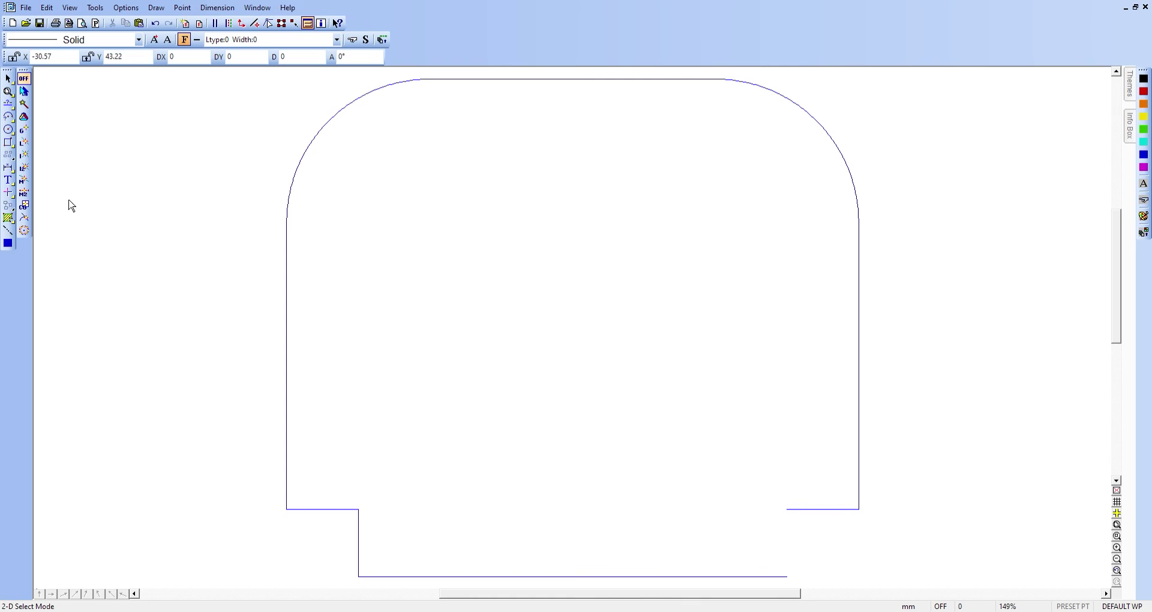
{"action": "left_click", "coordinate": [10, 106]}
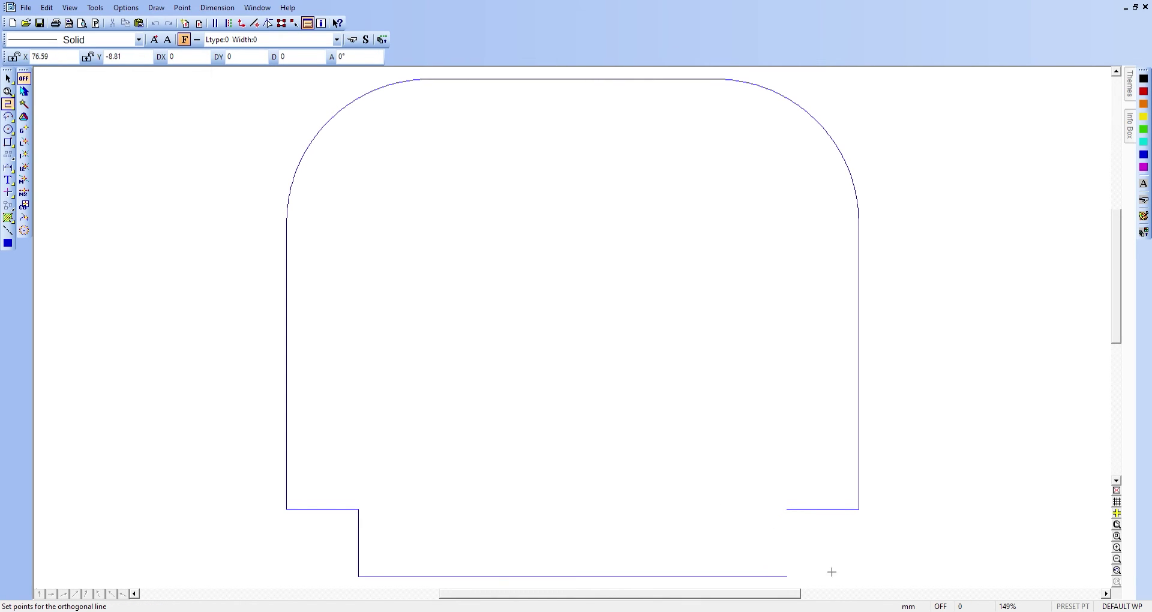
{"action": "left_click", "coordinate": [787, 576]}
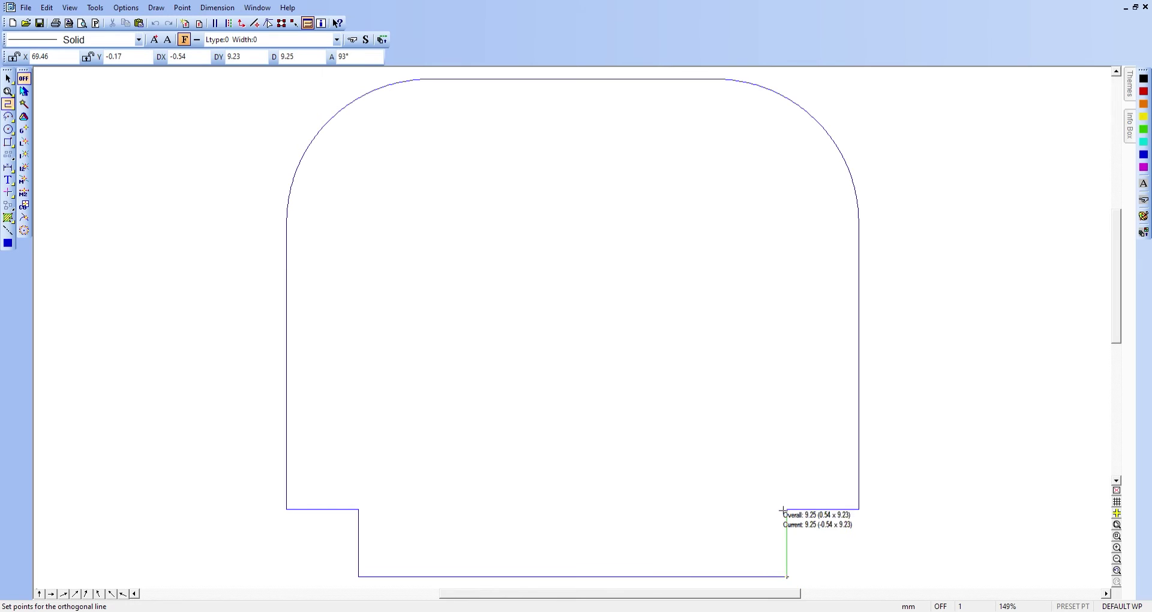
{"action": "left_click", "coordinate": [804, 510]}
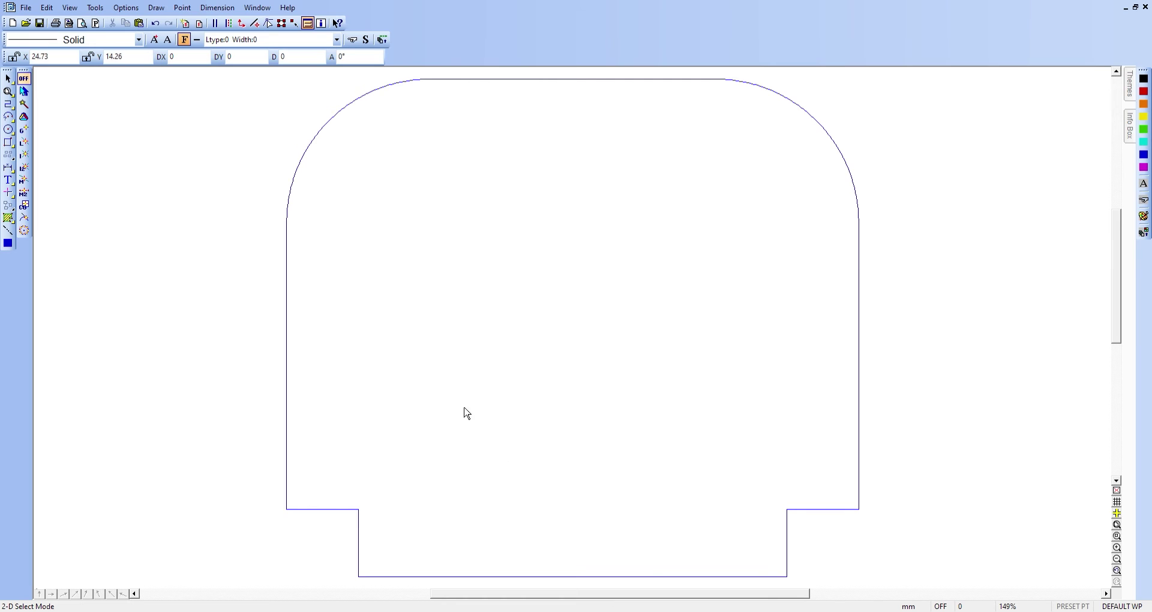
Step: Chamfer the lower-right and lower-left corners of the bottom tab
{"action": "left_click", "coordinate": [8, 180]}
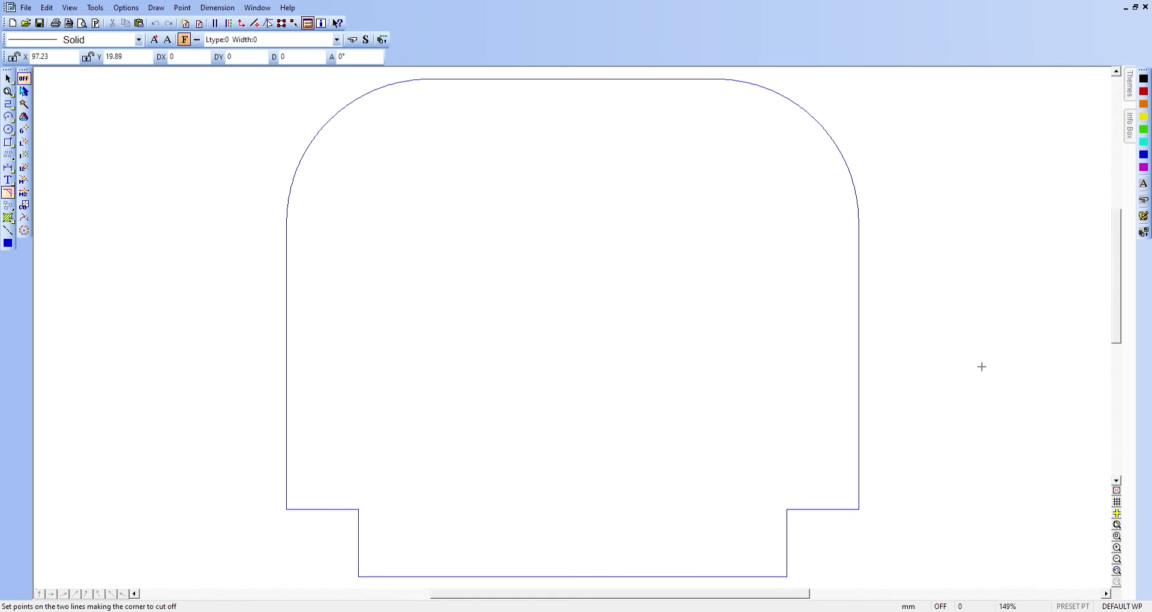
{"action": "left_click", "coordinate": [774, 578]}
{"action": "left_click", "coordinate": [785, 561]}
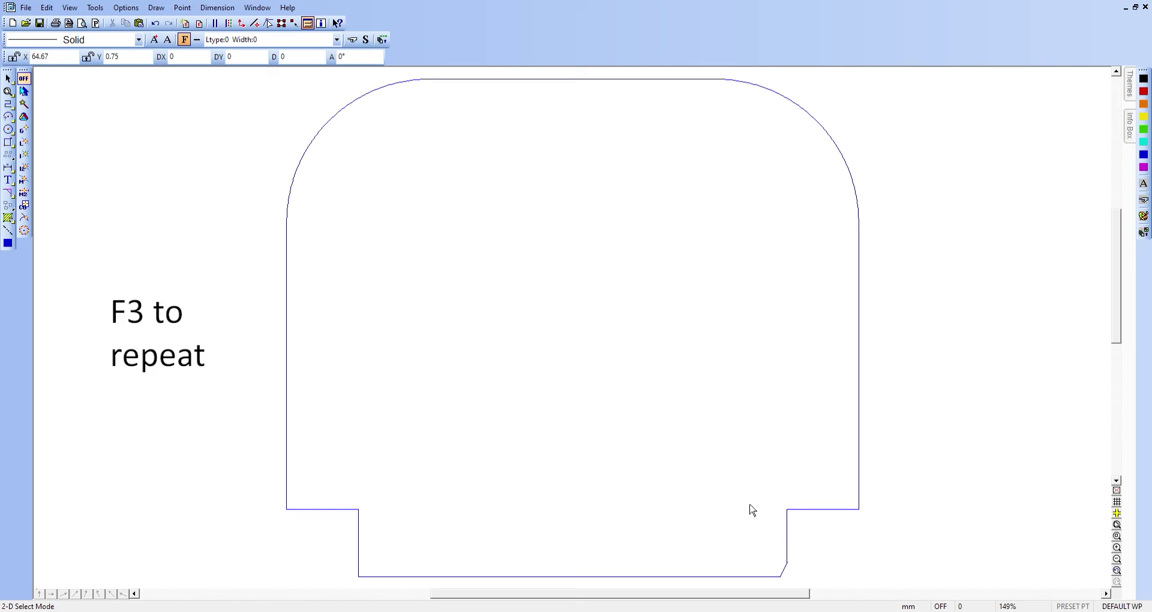
{"action": "key", "text": "F3"}
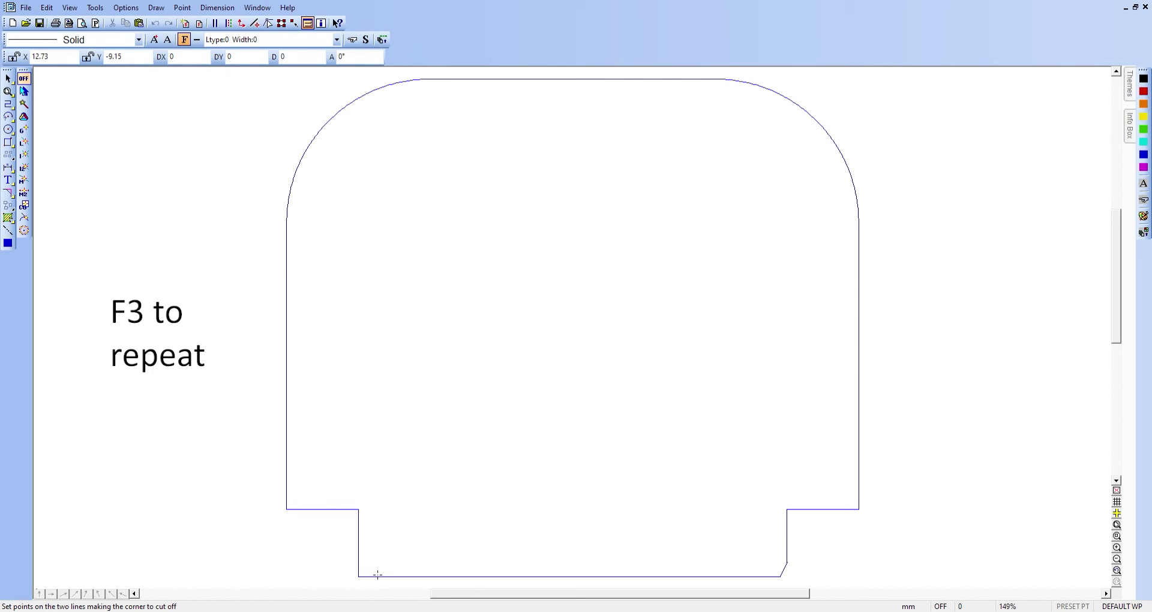
{"action": "left_click", "coordinate": [378, 575]}
{"action": "left_click", "coordinate": [359, 561]}
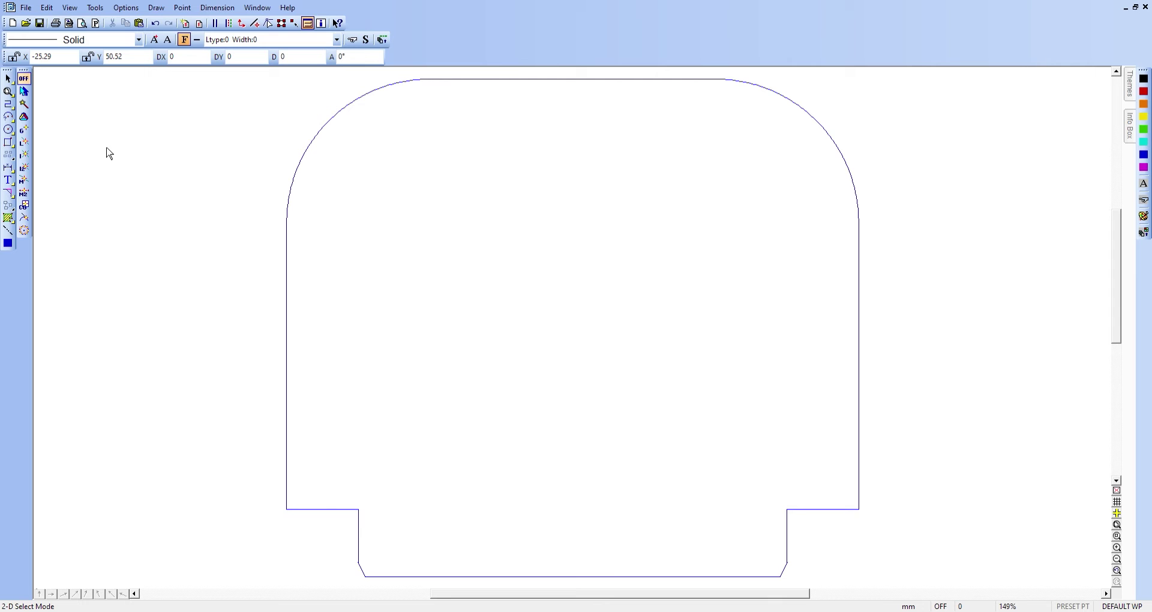
Step: Place the text "Batman" inside the outline, starting above the tab's left side and oriented at about 29°
{"action": "left_click", "coordinate": [9, 180]}
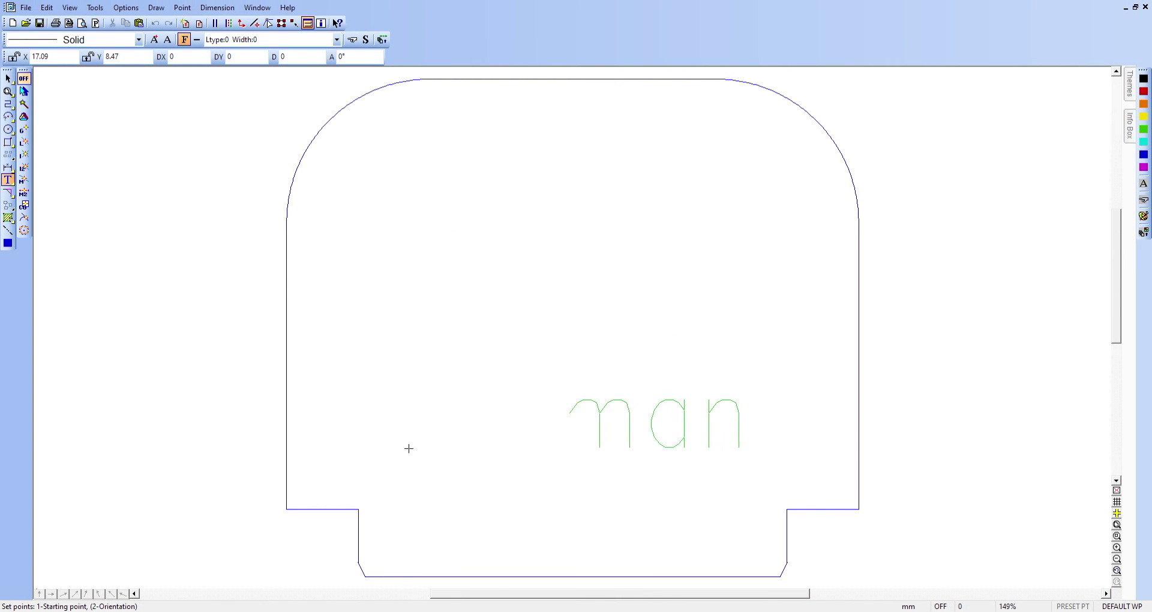
{"action": "left_click", "coordinate": [399, 466]}
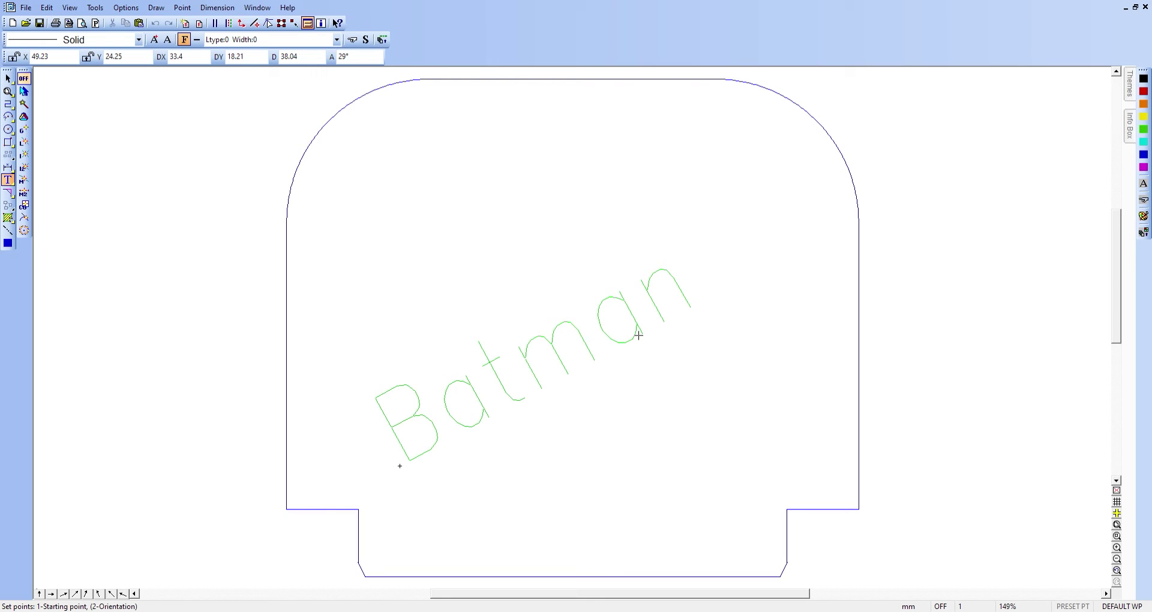
{"action": "left_click", "coordinate": [639, 336]}
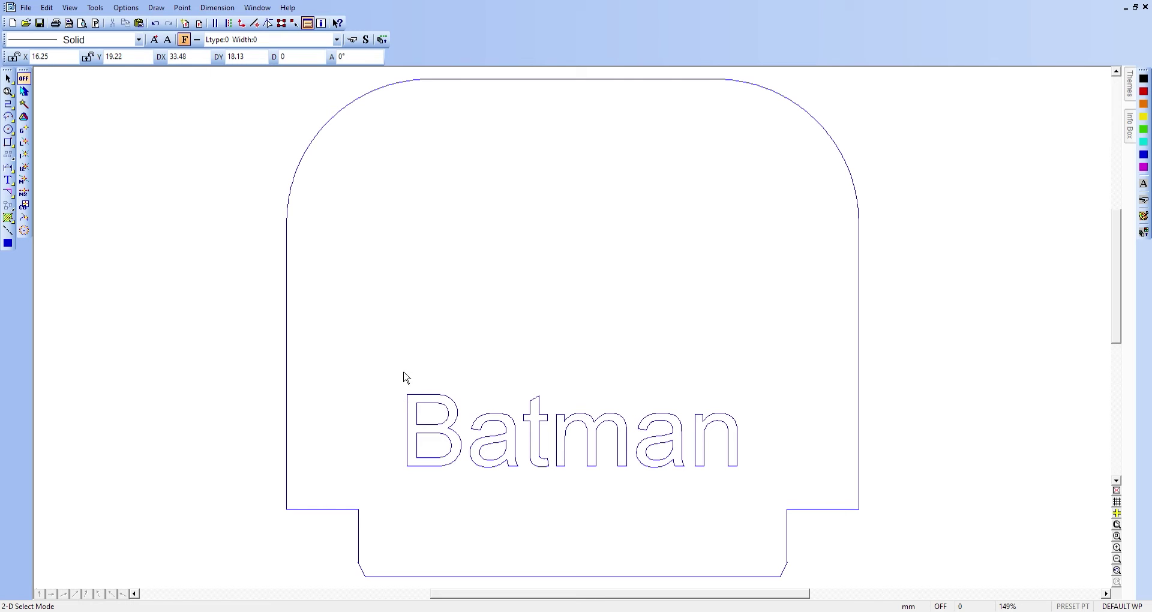
Step: Examine the individual letters of the "Batman" text by selecting them one after another
{"action": "left_click", "coordinate": [455, 407]}
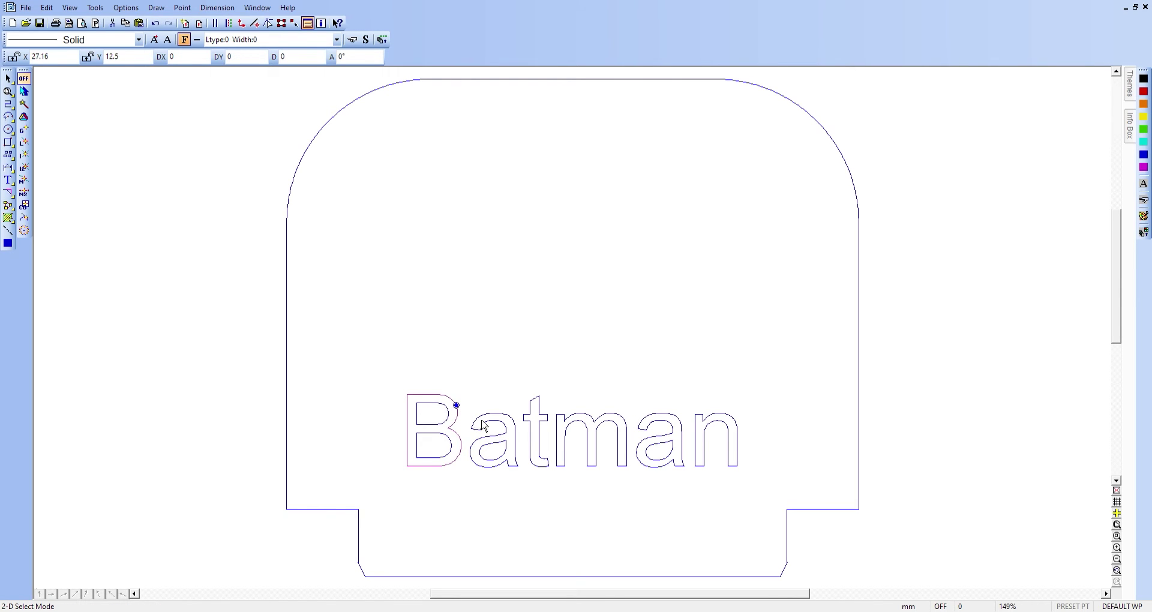
{"action": "left_click", "coordinate": [484, 426]}
{"action": "left_click", "coordinate": [510, 454]}
{"action": "left_click", "coordinate": [533, 441]}
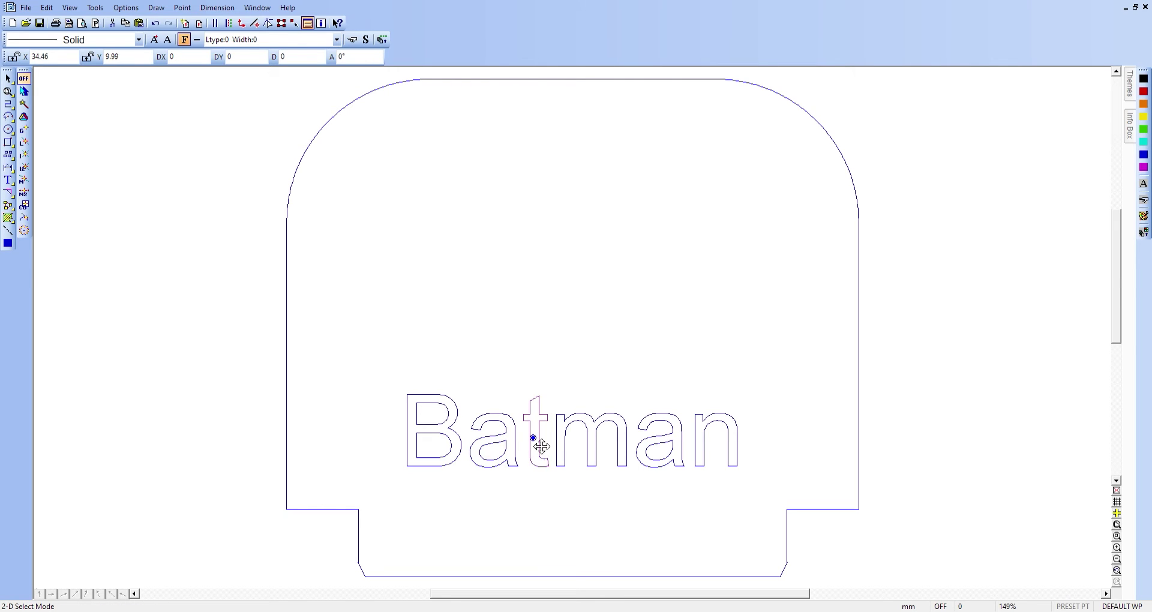
{"action": "left_click", "coordinate": [595, 441]}
{"action": "left_click", "coordinate": [674, 453]}
Step: Select all the letters of "Batman" and move the whole text slightly right and down inside the outline
{"action": "left_click_drag", "start_coordinate": [364, 354], "coordinate": [787, 491]}
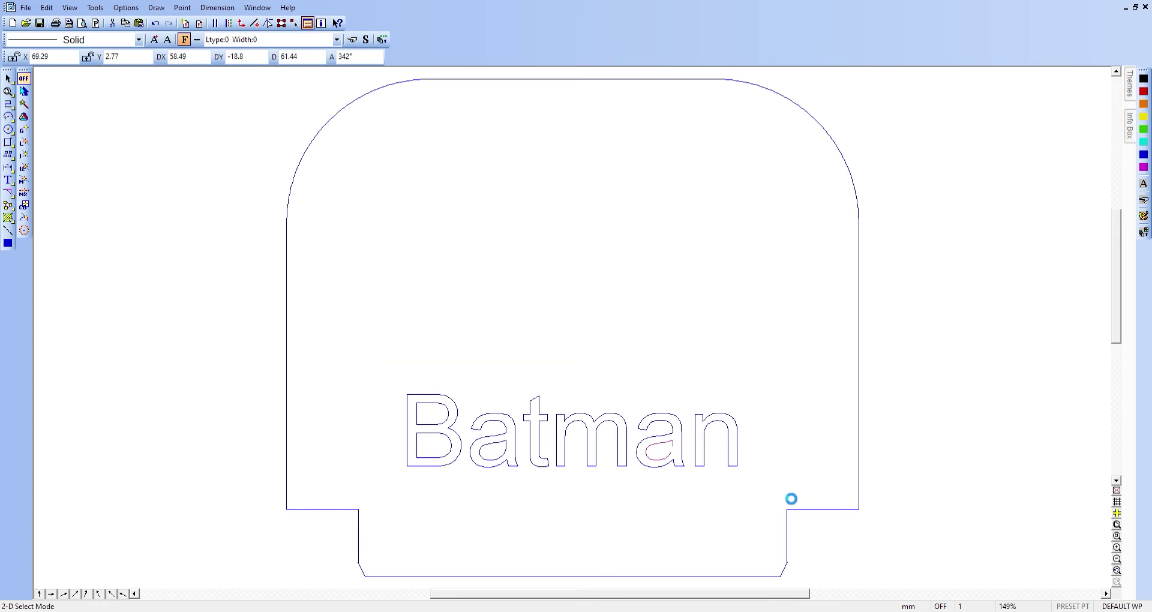
{"action": "key", "text": "c"}
{"action": "left_click", "coordinate": [573, 422]}
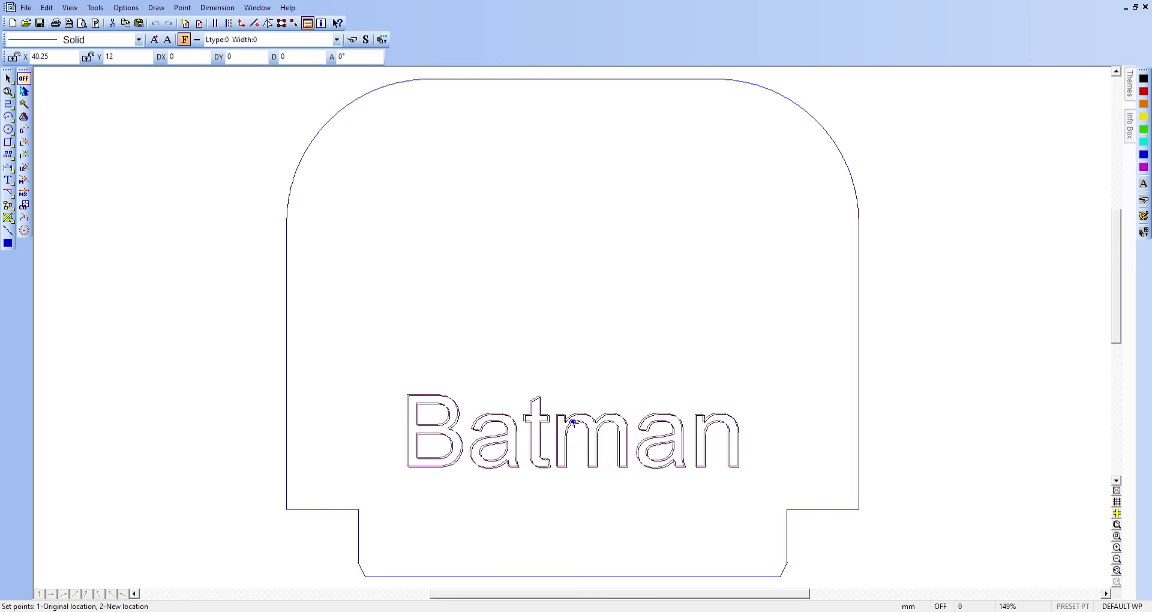
{"action": "left_click", "coordinate": [573, 422]}
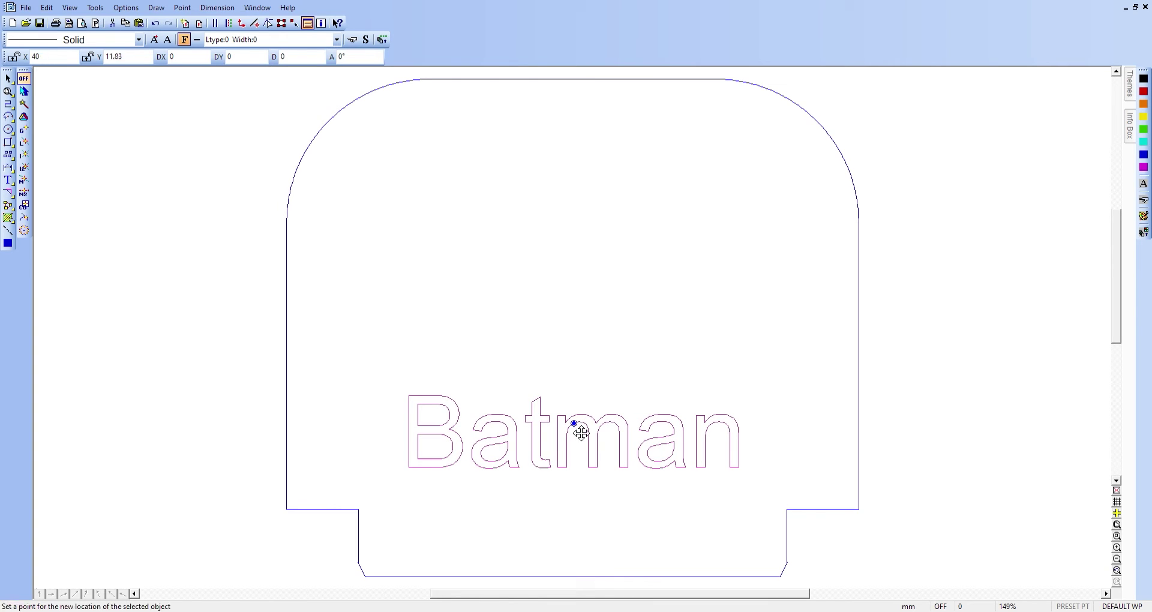
{"action": "left_click", "coordinate": [582, 432]}
{"action": "left_click", "coordinate": [571, 391]}
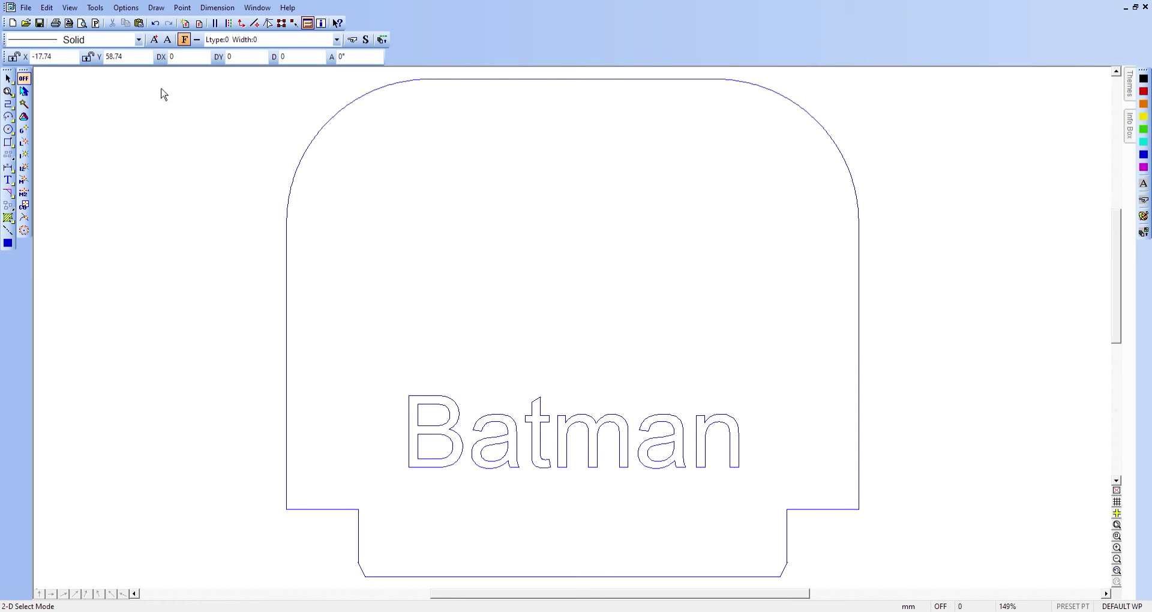
Step: Change the color of the whole "Batman" text to red and clear the selection
{"action": "left_click", "coordinate": [135, 10]}
{"action": "left_click", "coordinate": [264, 123]}
{"action": "left_click_drag", "start_coordinate": [387, 362], "coordinate": [784, 491]}
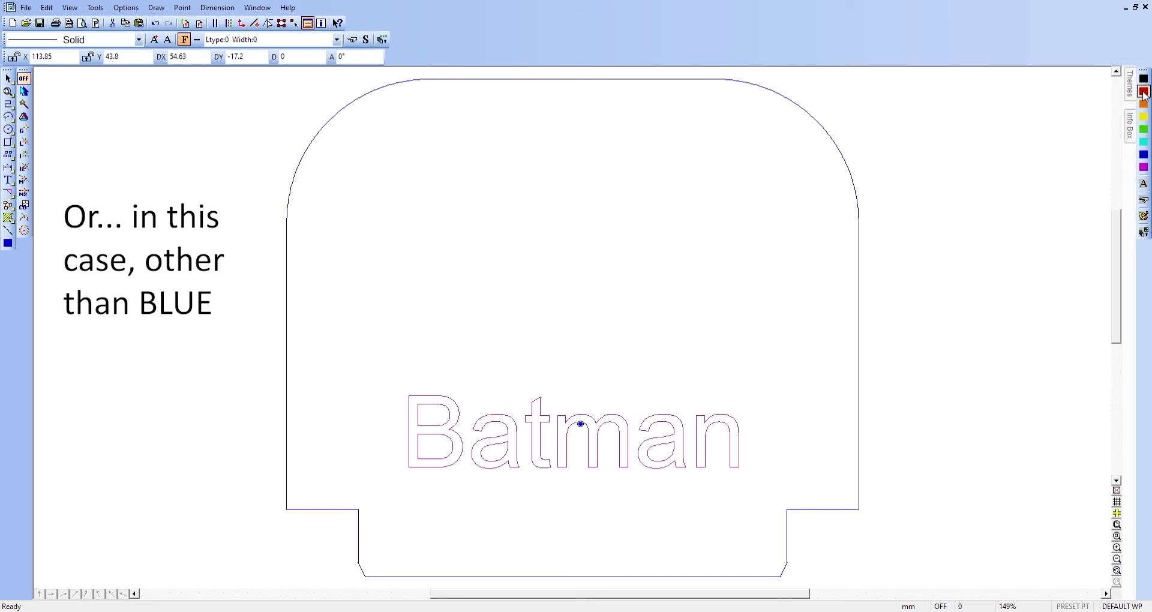
{"action": "left_click", "coordinate": [1144, 92]}
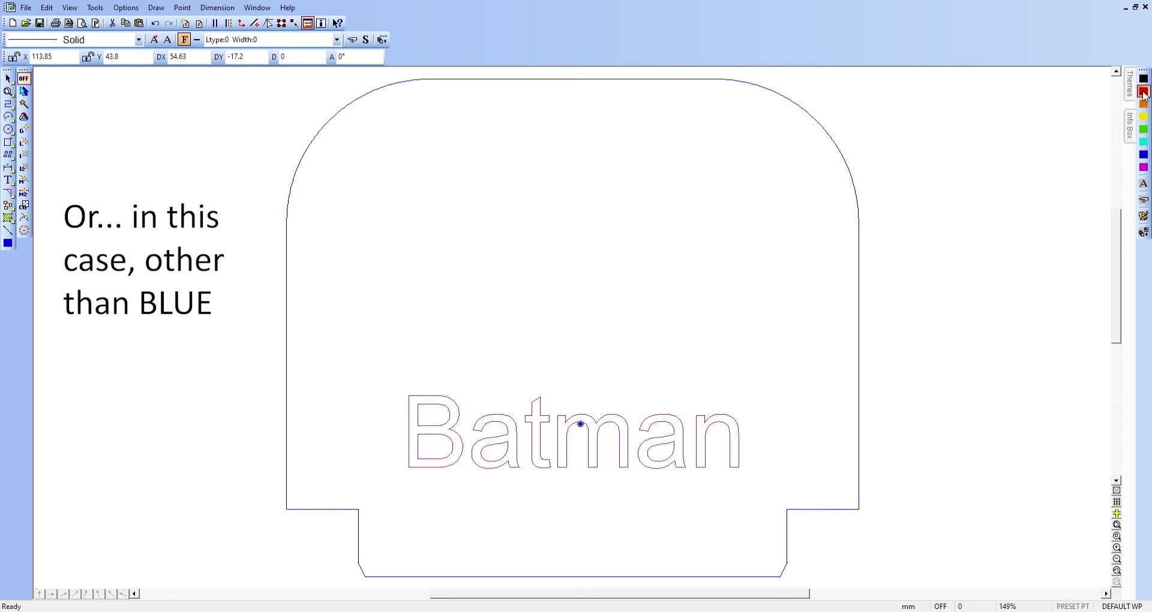
{"action": "left_click", "coordinate": [1144, 184]}
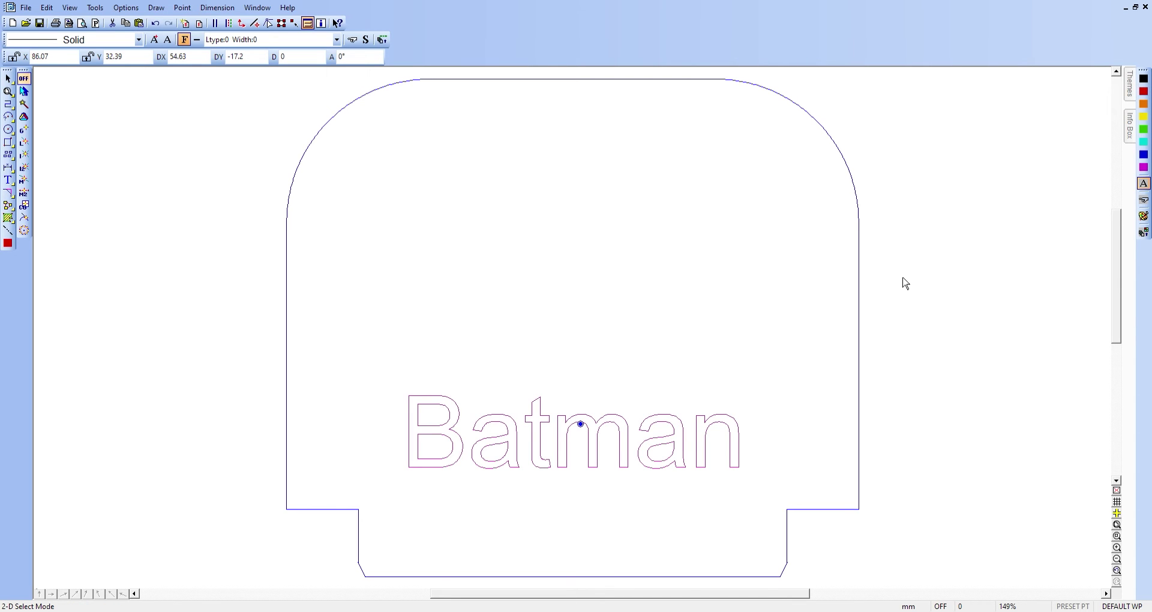
{"action": "key", "text": "Escape"}
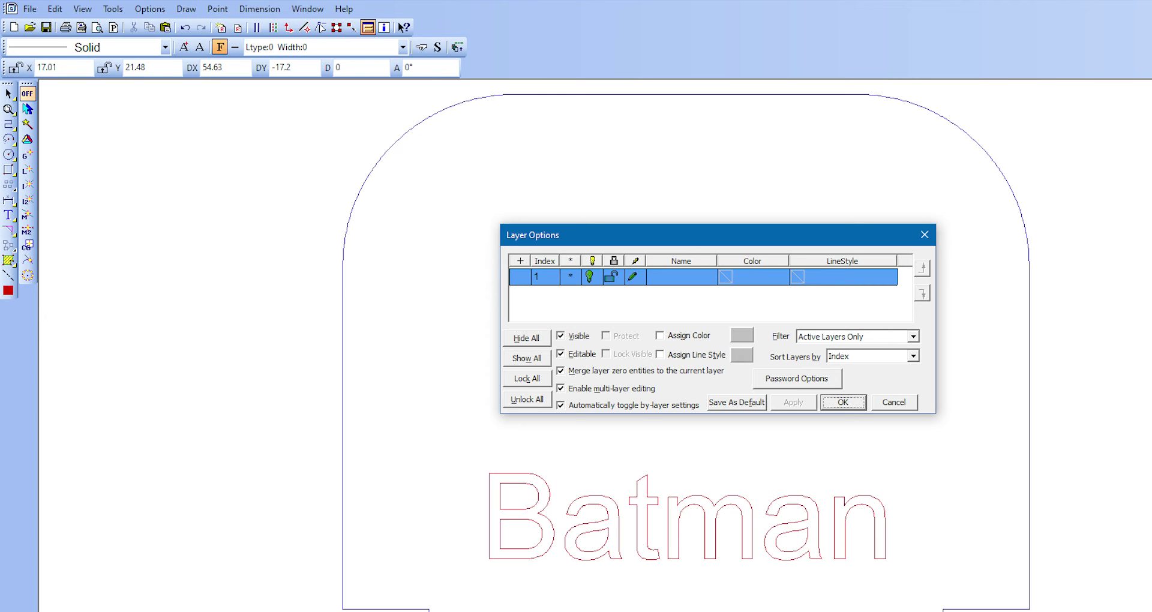
Step: Separate the layers by color, accept the irreversible operation, and select the red "Batman" text
{"action": "right_click", "coordinate": [682, 277]}
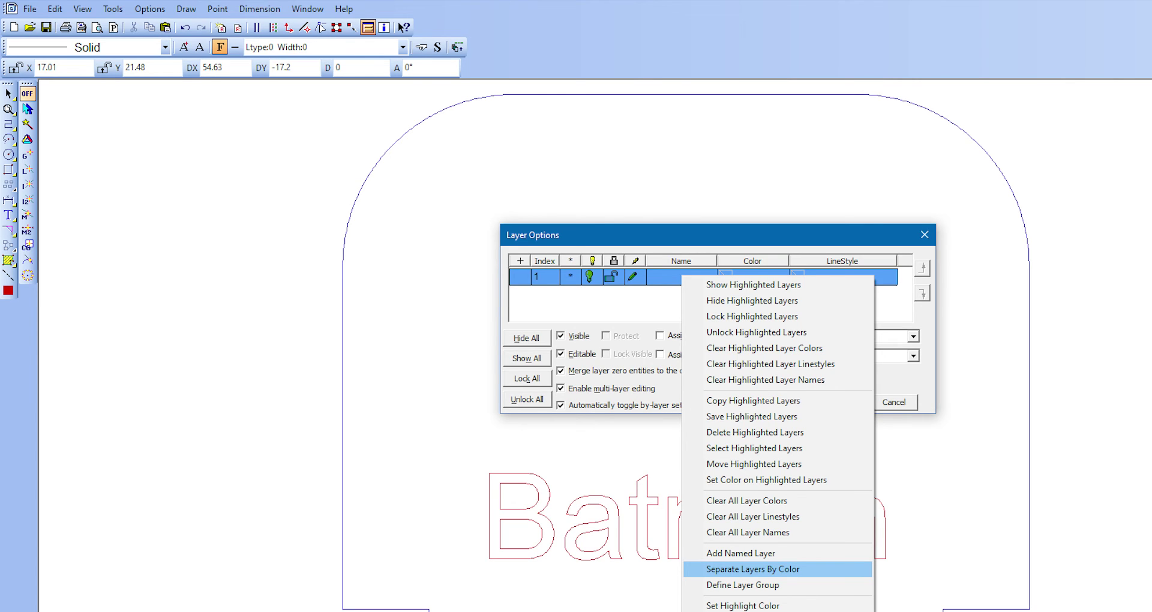
{"action": "key", "text": "Return"}
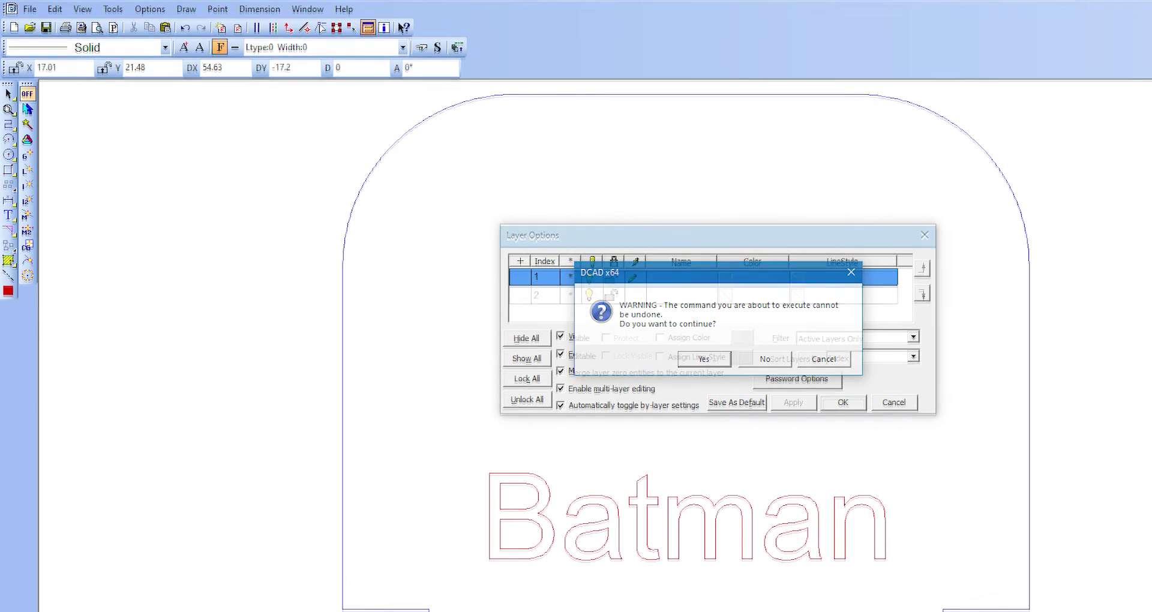
{"action": "key", "text": "Return"}
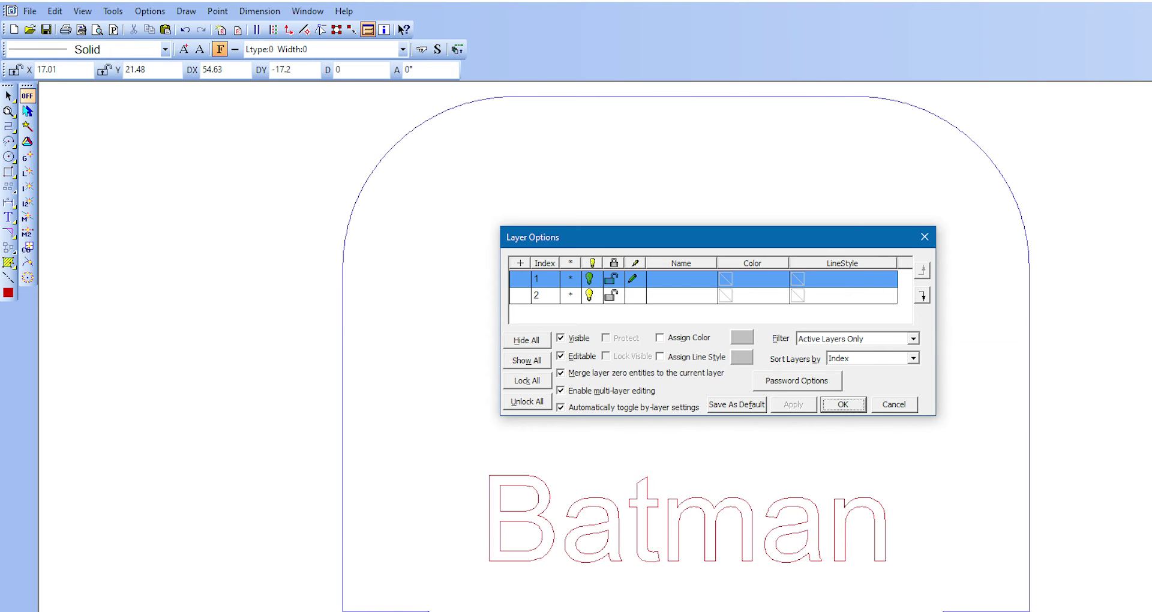
{"action": "key", "text": "Return"}
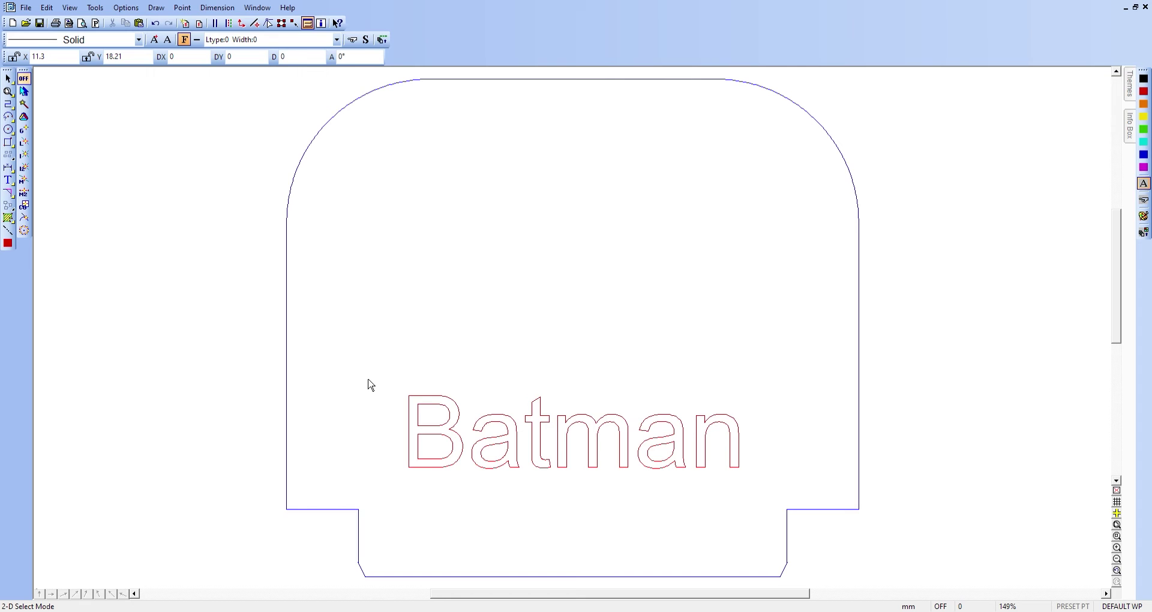
{"action": "left_click_drag", "start_coordinate": [367, 382], "coordinate": [774, 504]}
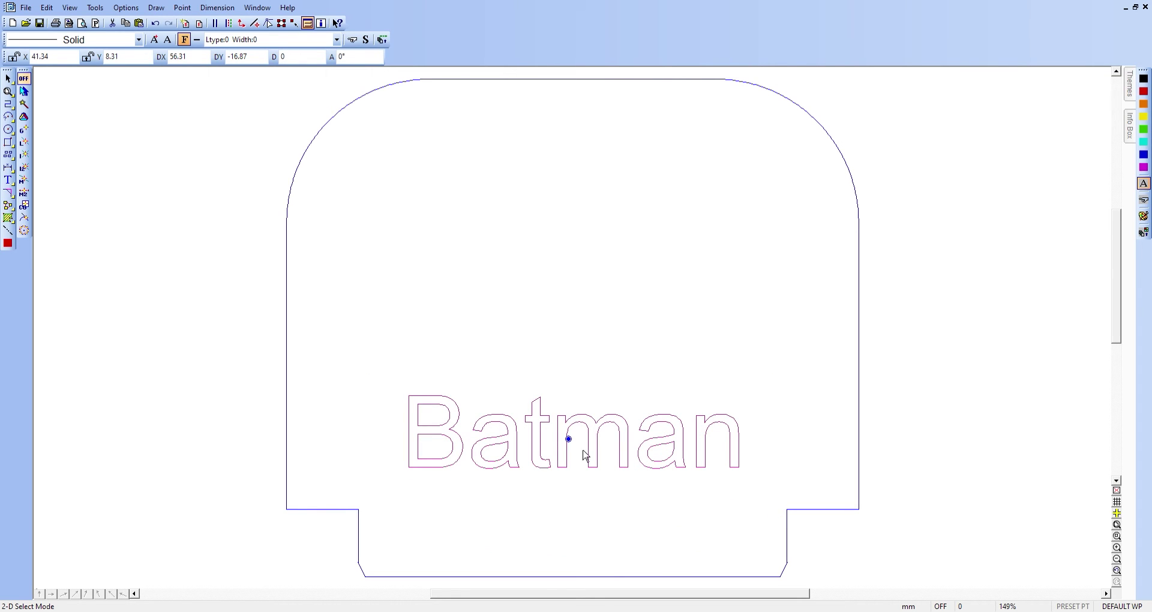
{"action": "left_click", "coordinate": [568, 439]}
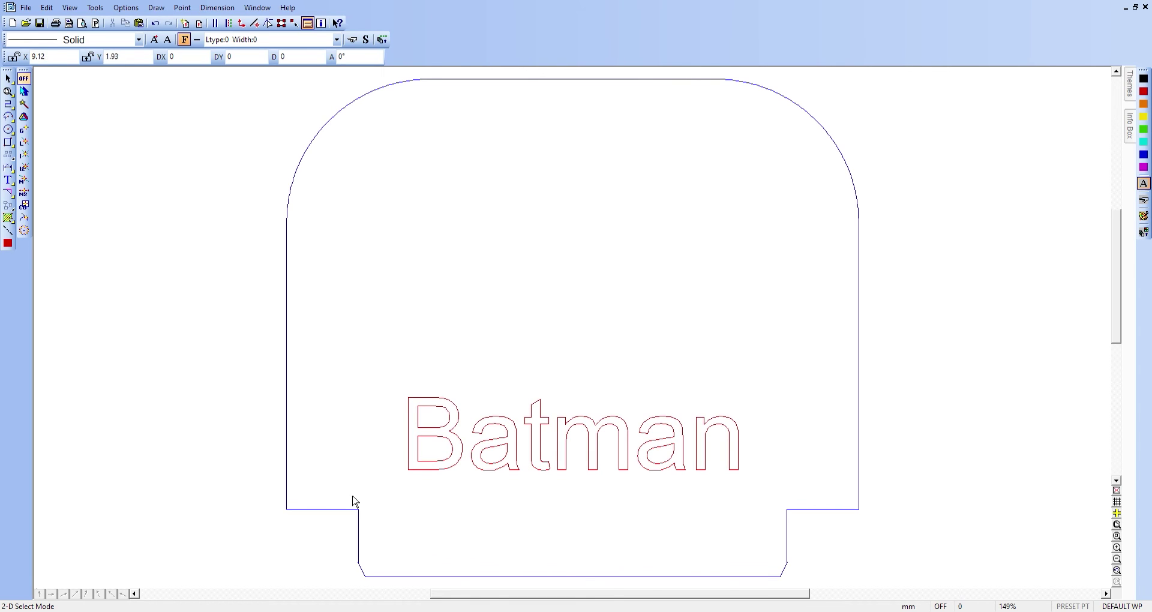
Step: Delete the base segments and bottom tab, and close the outline with an 80 mm orthogonal line between the sides' lower ends
{"action": "left_click", "coordinate": [259, 496]}
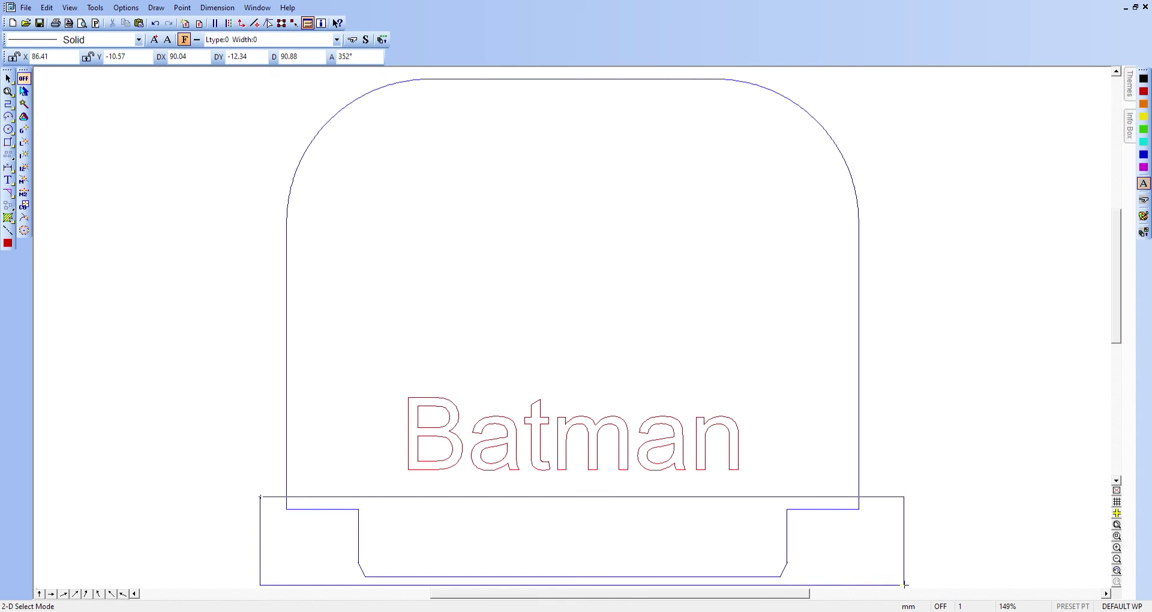
{"action": "left_click_drag", "start_coordinate": [905, 585], "coordinate": [908, 592]}
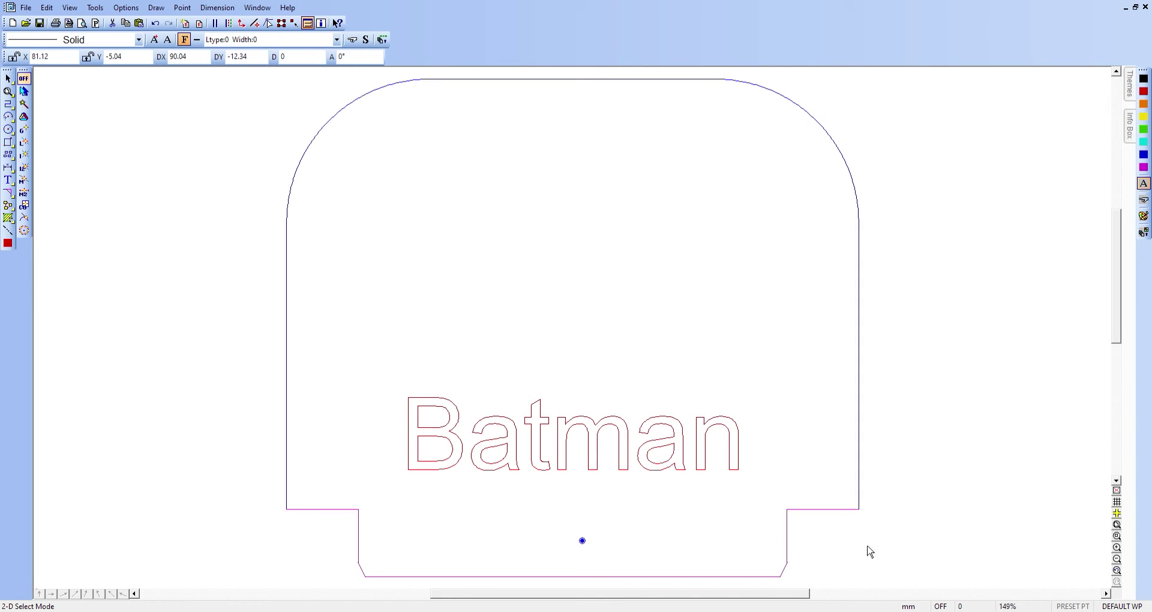
{"action": "key", "text": "Delete"}
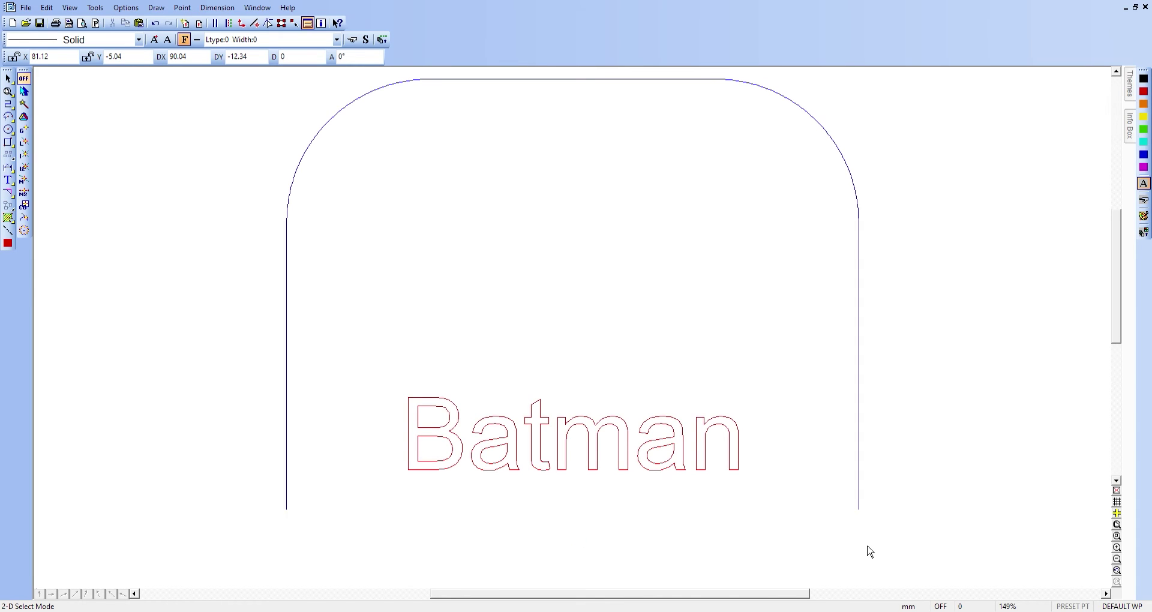
{"action": "left_click", "coordinate": [9, 104]}
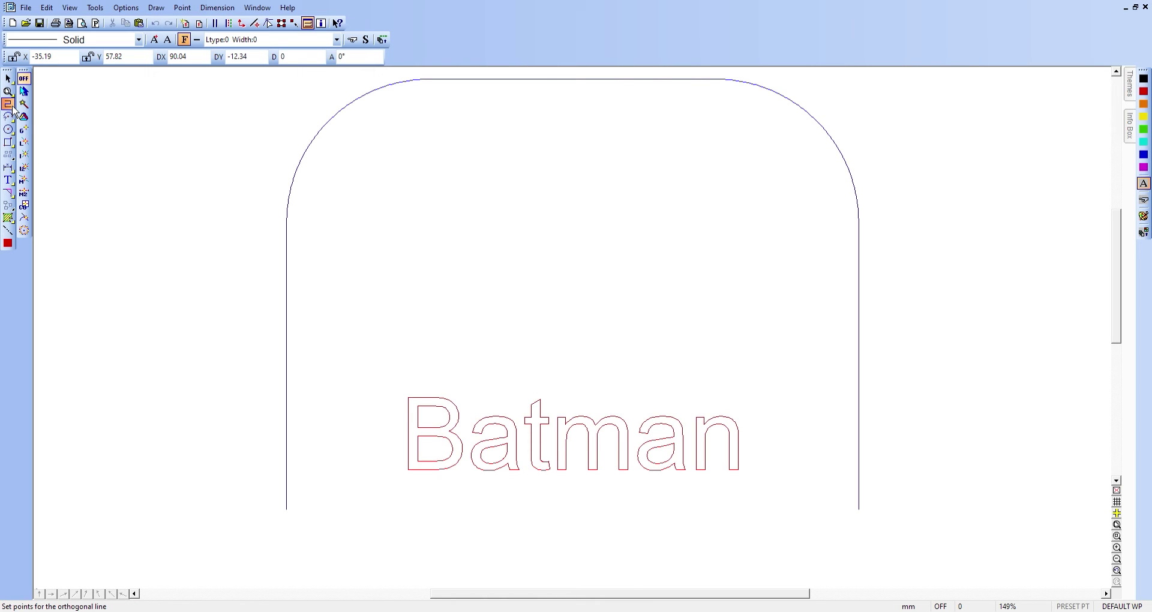
{"action": "left_click", "coordinate": [287, 509]}
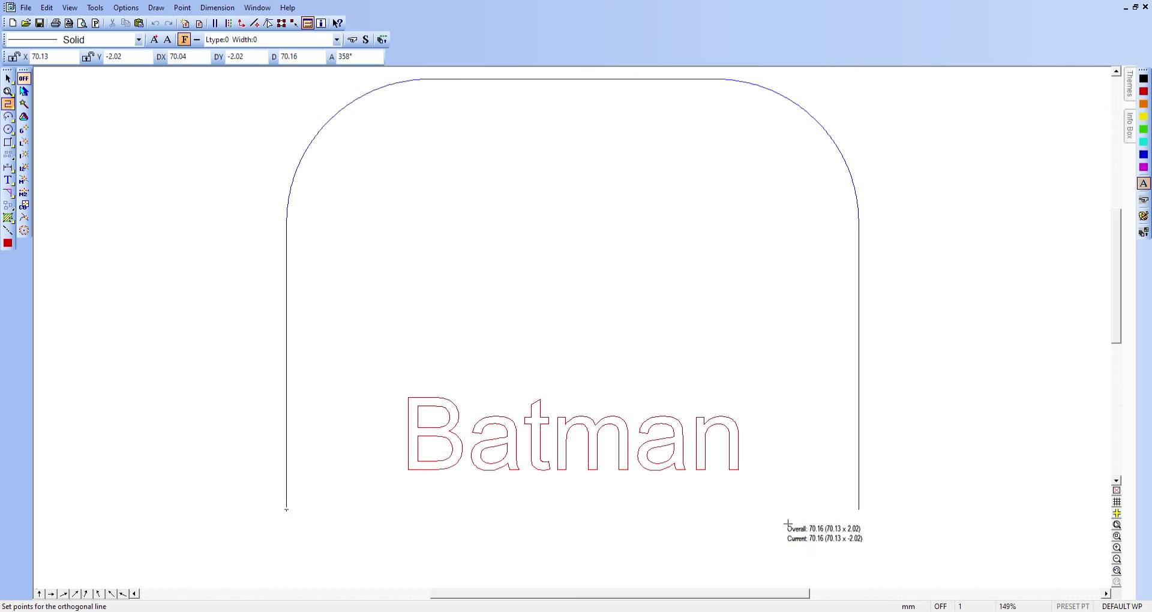
{"action": "left_click", "coordinate": [859, 509]}
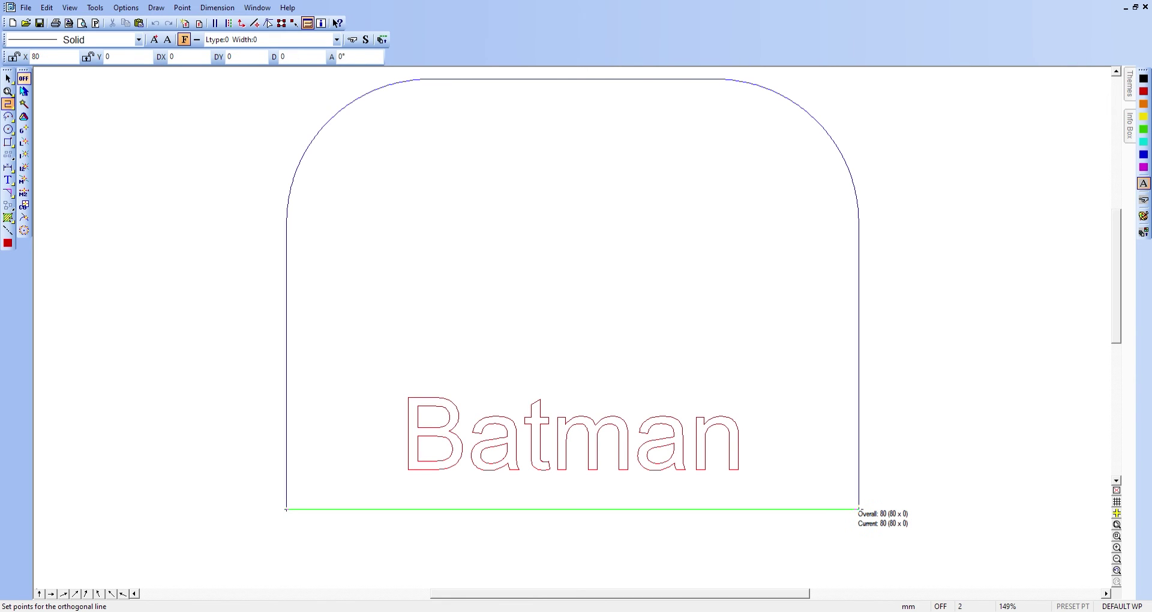
{"action": "key", "text": "Escape"}
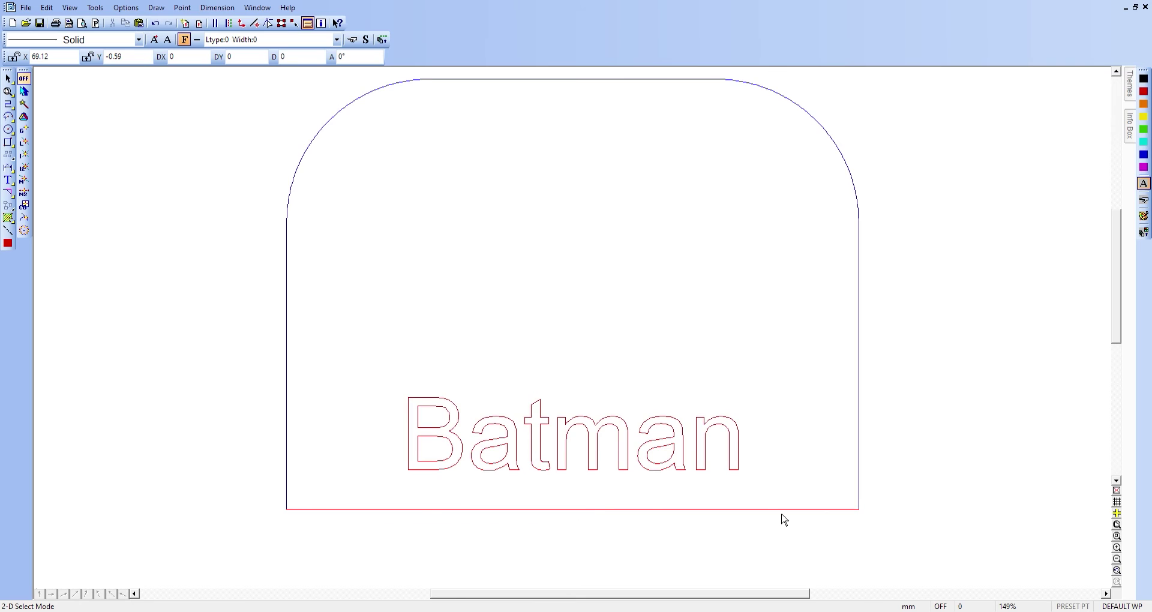
{"action": "scroll", "coordinate": [785, 519], "scroll_direction": "up", "scroll_amount": 1}
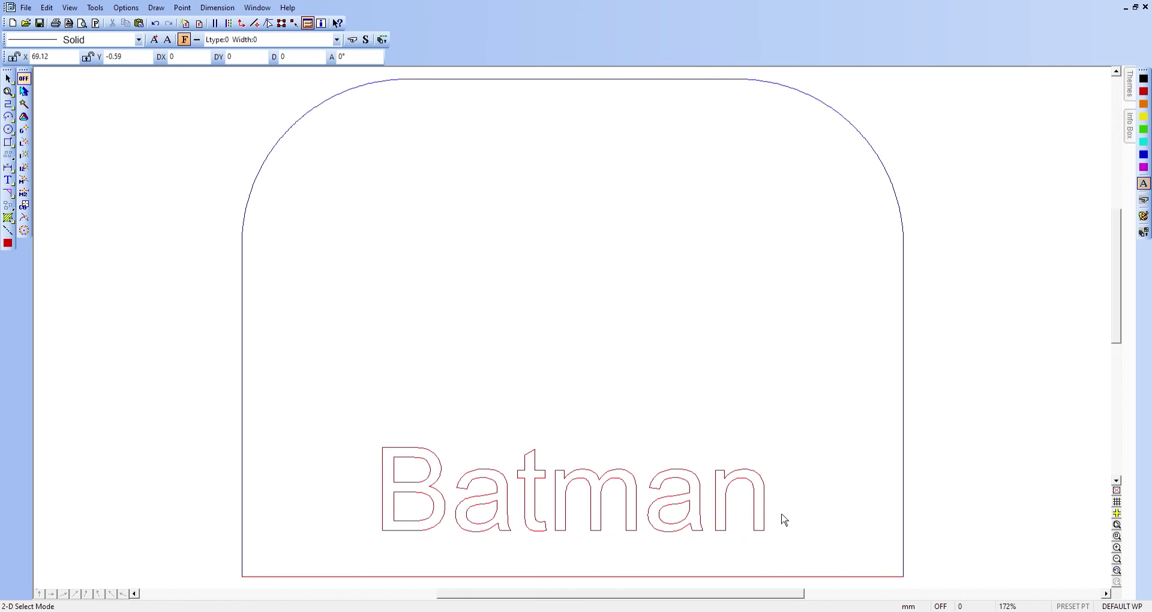
Step: Draw a full-width horizontal line 30 mm above the base and a short vertical line upward from its midpoint
{"action": "left_click", "coordinate": [11, 108]}
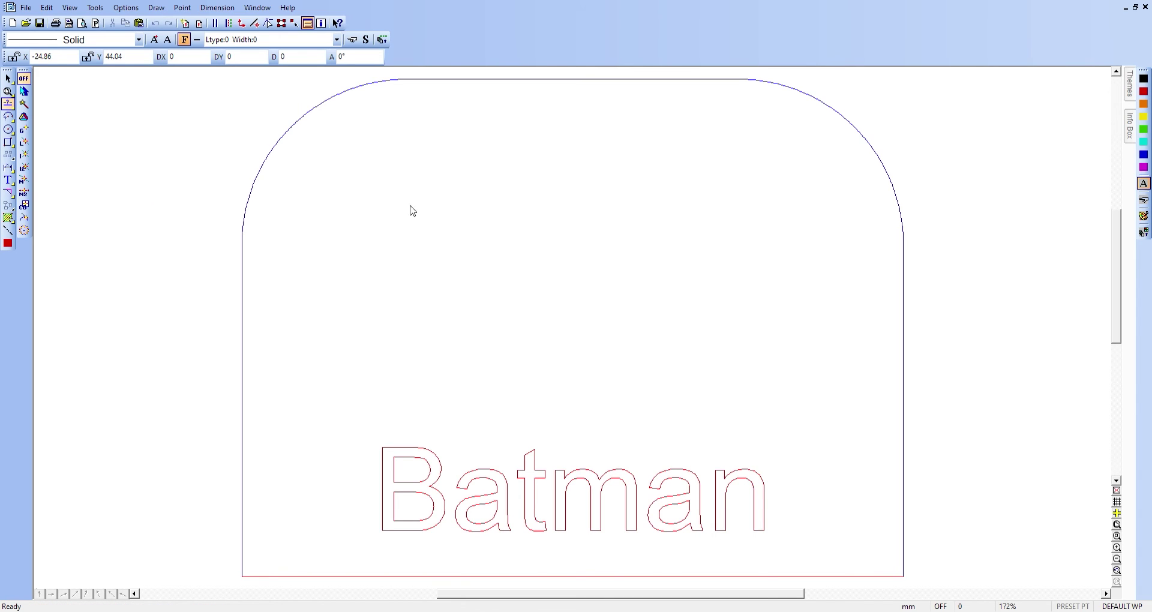
{"action": "left_click", "coordinate": [960, 235]}
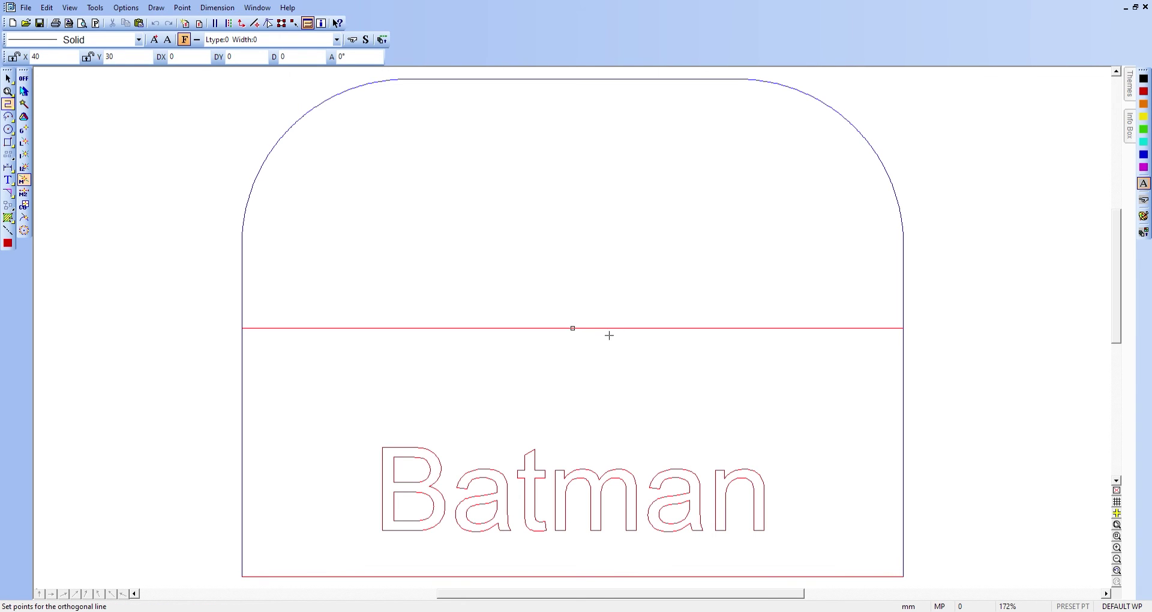
{"action": "left_click", "coordinate": [573, 328]}
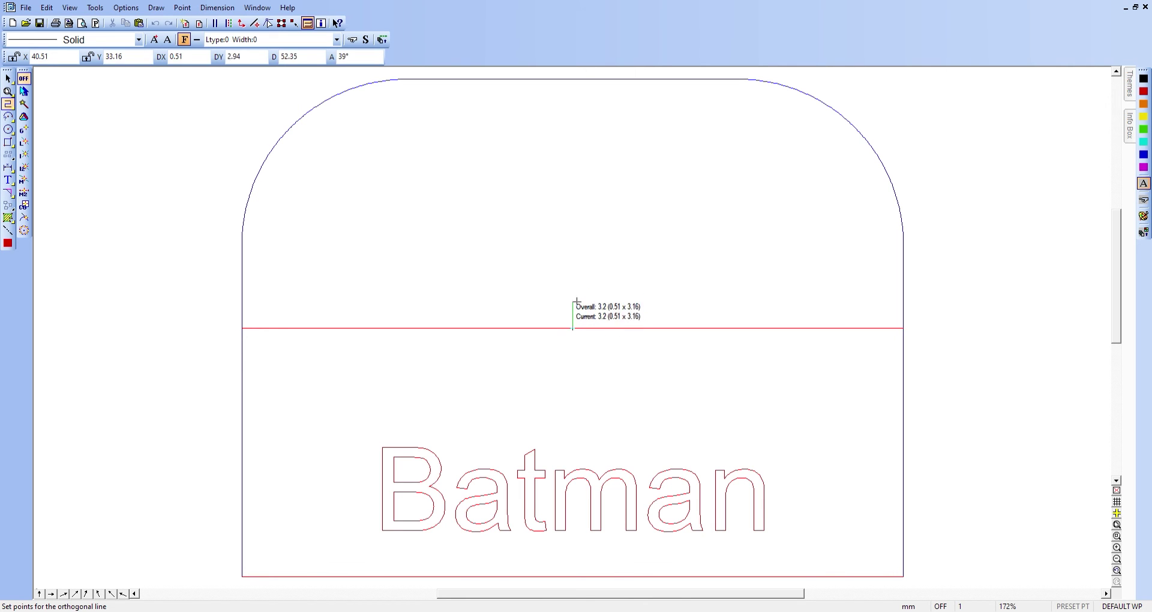
{"action": "right_click", "coordinate": [595, 232]}
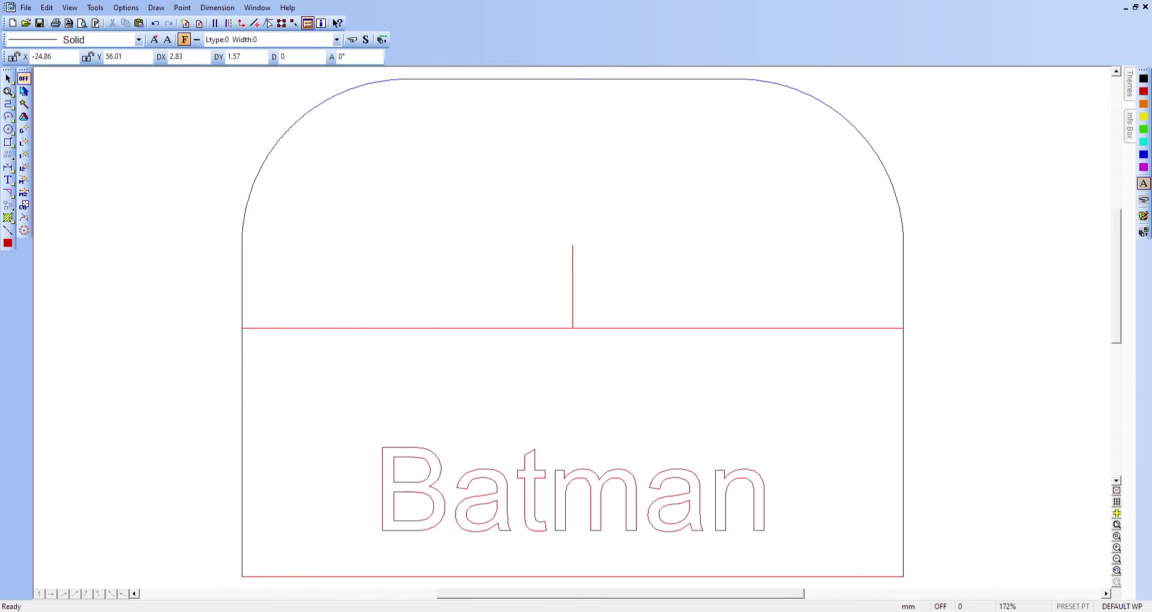
Step: Add a line parallel to each side of the outline, running just outside the "Batman" text
{"action": "left_click", "coordinate": [244, 367]}
{"action": "left_click", "coordinate": [275, 362]}
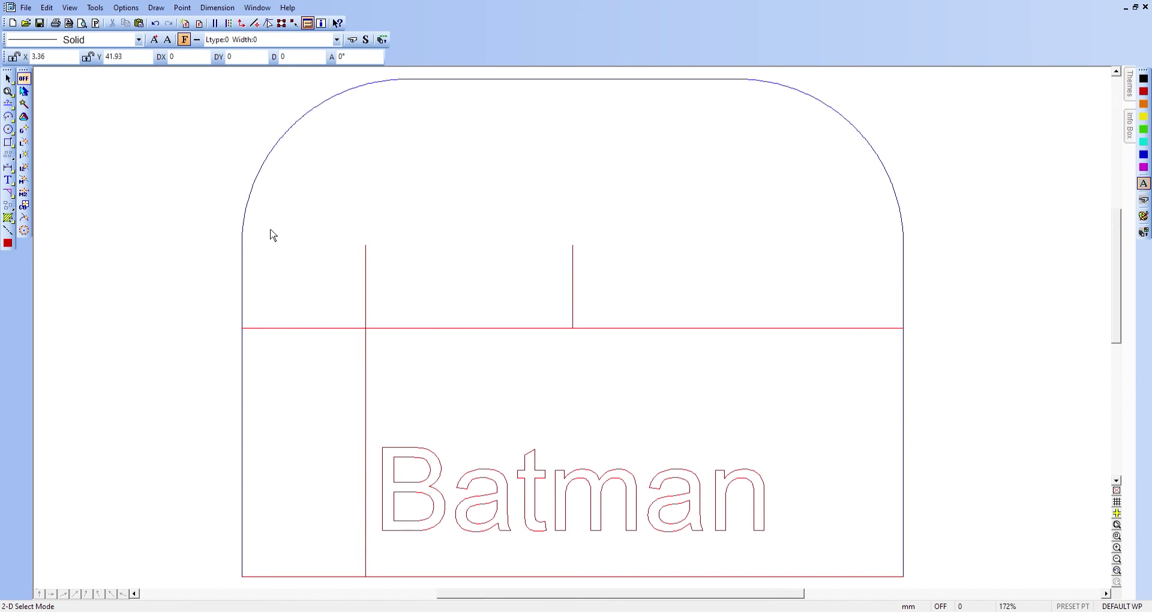
{"action": "left_click", "coordinate": [8, 103]}
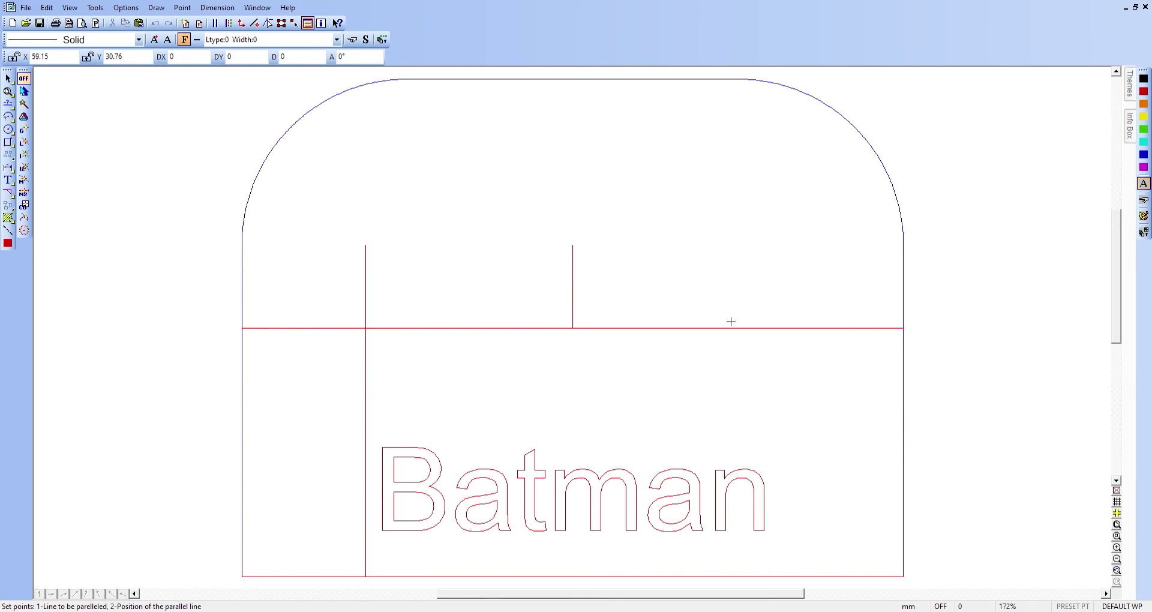
{"action": "left_click", "coordinate": [902, 381]}
{"action": "left_click", "coordinate": [849, 385]}
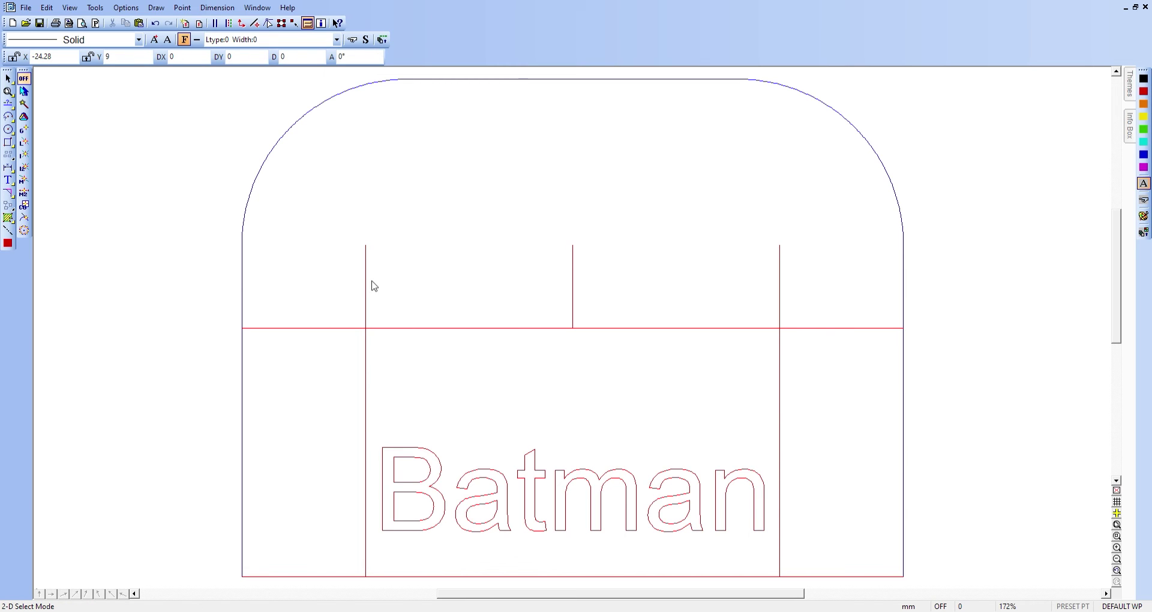
Step: Trim the horizontal line and both inner vertical lines to each other, forming a rectangular frame around the text
{"action": "left_click", "coordinate": [8, 193]}
{"action": "left_click", "coordinate": [401, 329]}
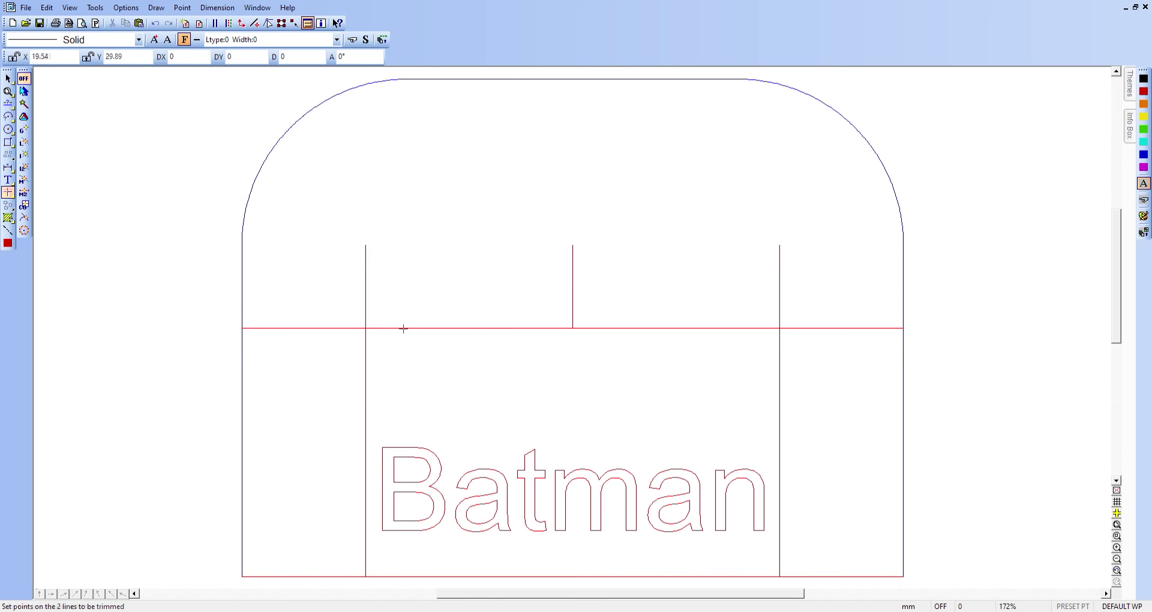
{"action": "left_click", "coordinate": [366, 358]}
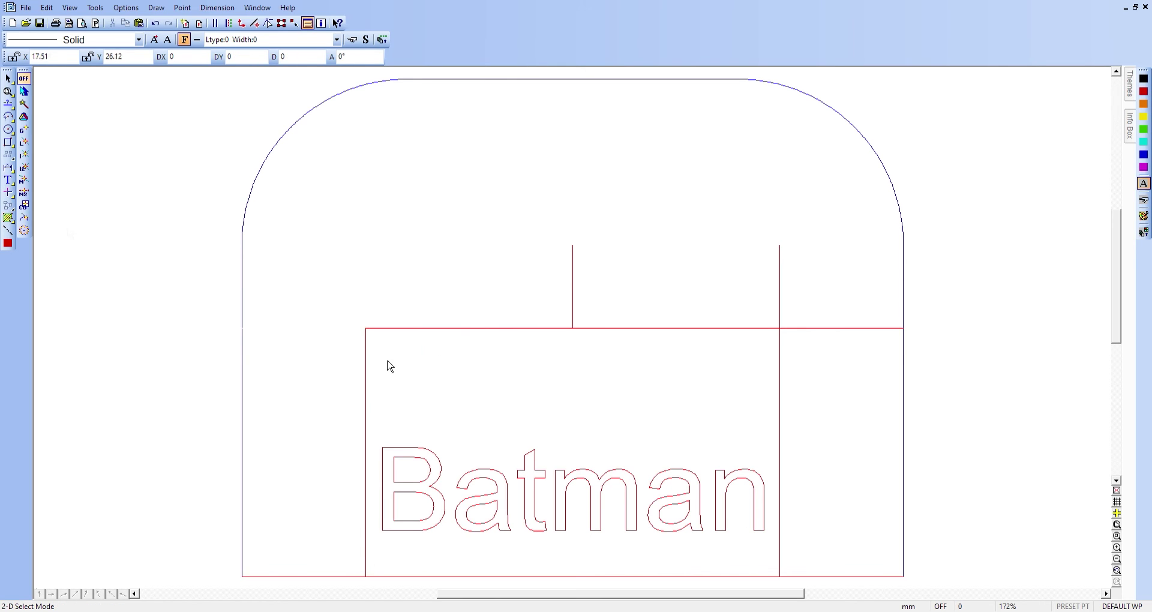
{"action": "left_click", "coordinate": [761, 329]}
{"action": "left_click", "coordinate": [777, 364]}
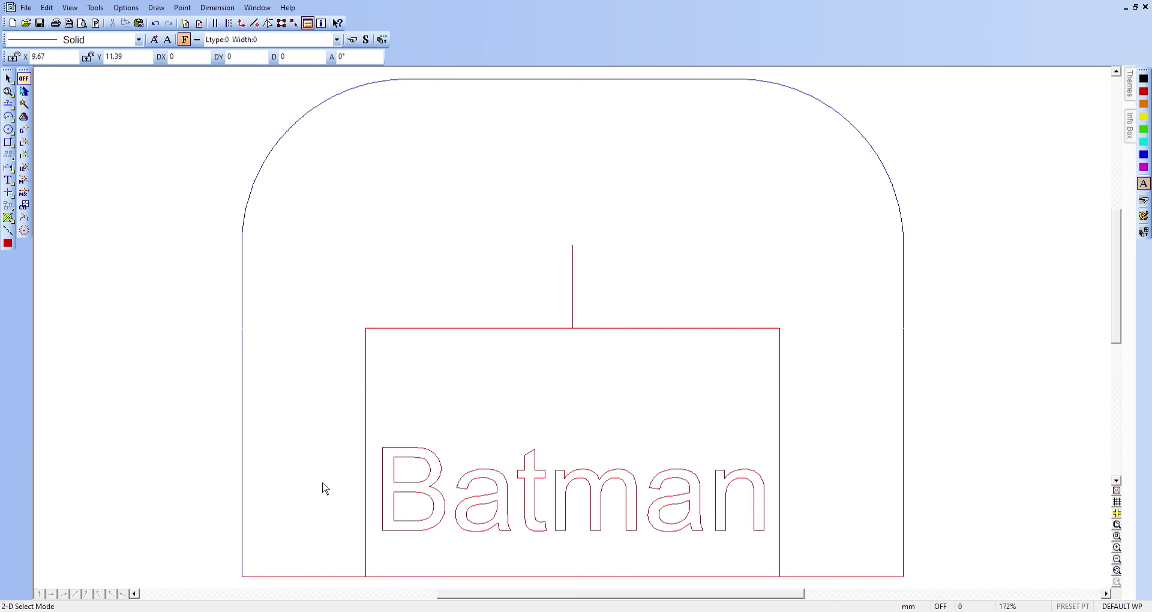
Step: Place the text "Holey Cow" along a three-point arc through the frame's upper corners and the upper end of the vertical guide line
{"action": "left_click", "coordinate": [9, 180]}
{"action": "left_click", "coordinate": [8, 180]}
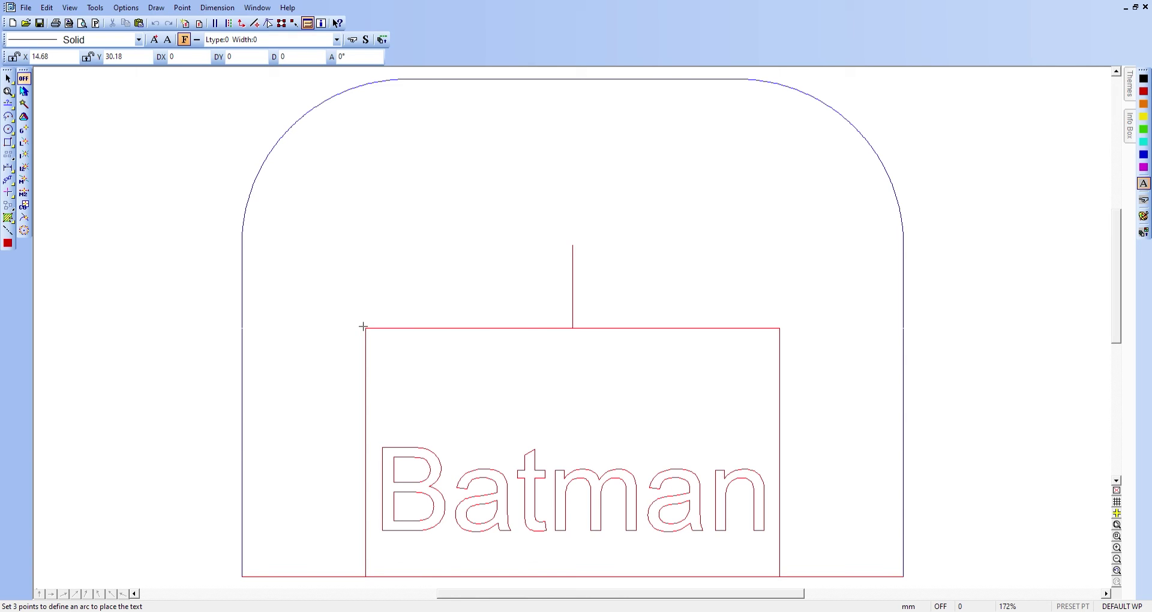
{"action": "left_click", "coordinate": [363, 326]}
{"action": "left_click", "coordinate": [572, 245]}
{"action": "left_click", "coordinate": [781, 327]}
Step: Delete the straight guide lines inside the tombstone outline and the "Batman" text
{"action": "left_click", "coordinate": [624, 329]}
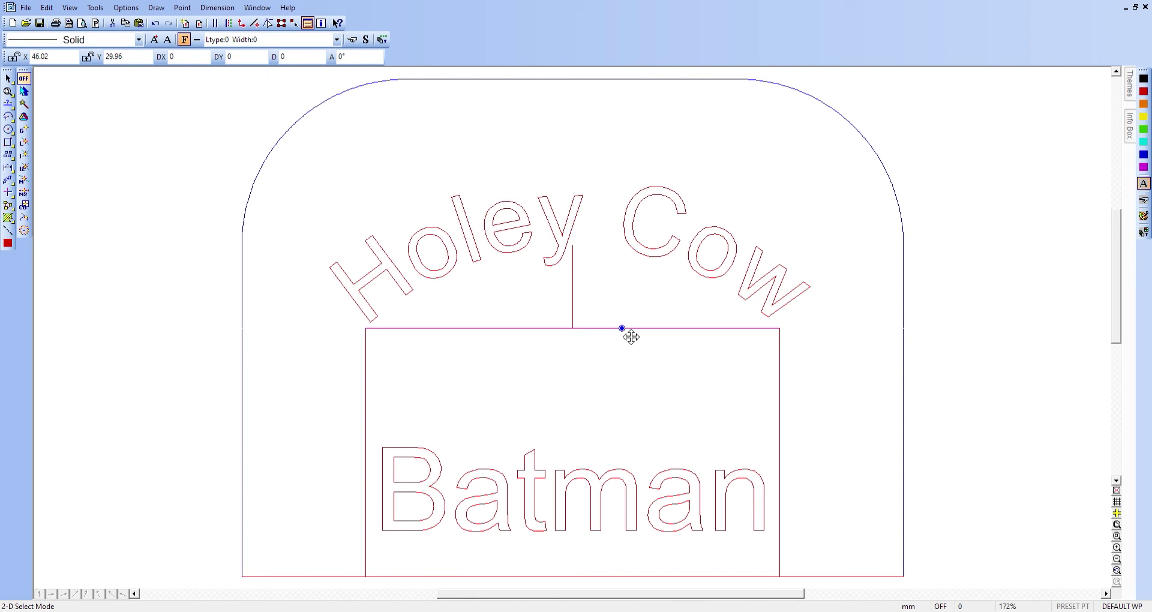
{"action": "key", "text": "Delete"}
{"action": "left_click", "coordinate": [572, 318]}
{"action": "key", "text": "Delete"}
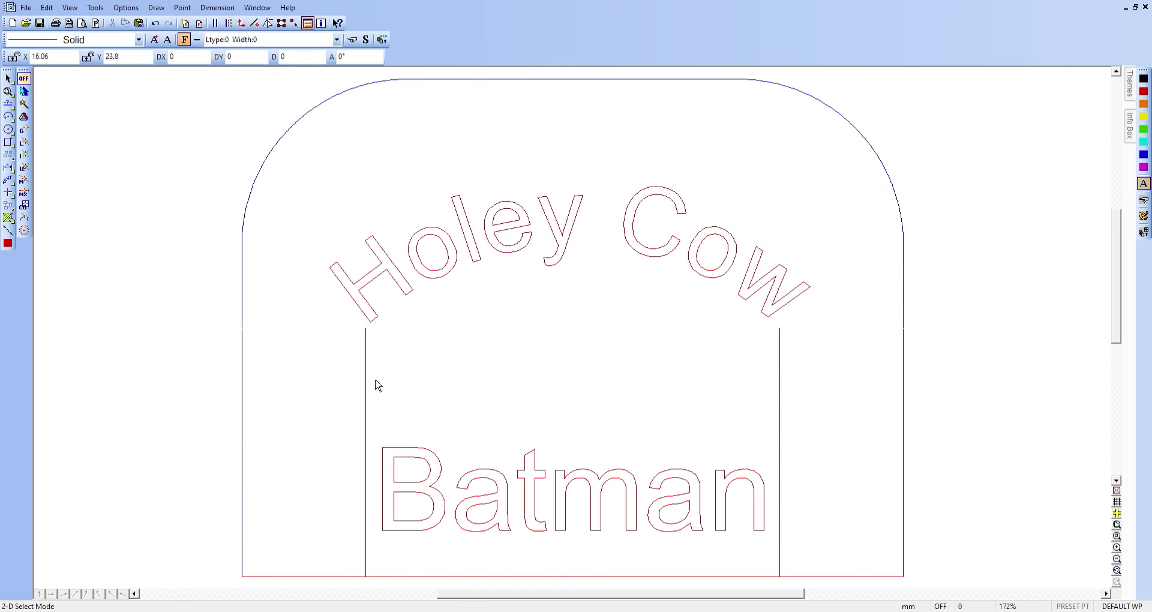
{"action": "left_click", "coordinate": [366, 387]}
{"action": "key", "text": "Delete"}
{"action": "left_click", "coordinate": [780, 405]}
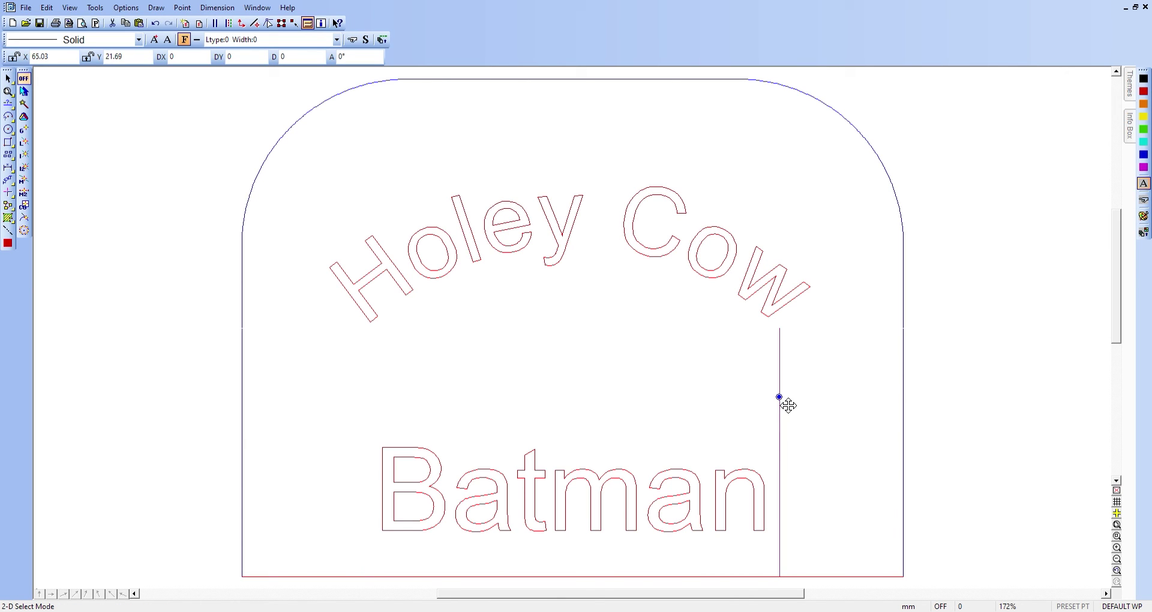
{"action": "key", "text": "Delete"}
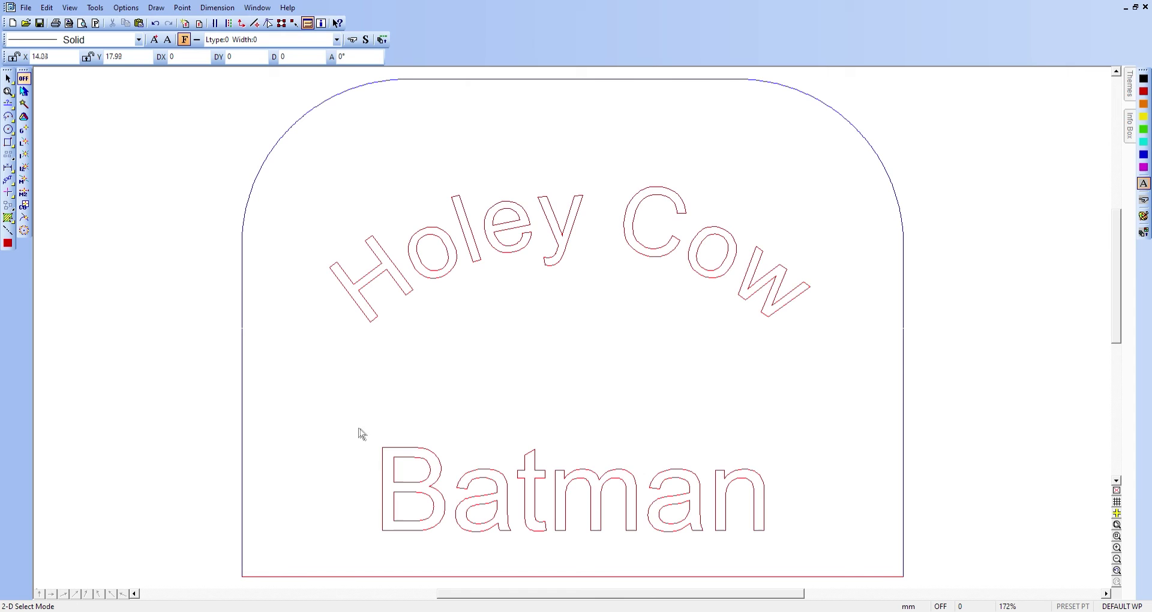
{"action": "left_click_drag", "start_coordinate": [359, 433], "coordinate": [816, 558]}
{"action": "key", "text": "Delete"}
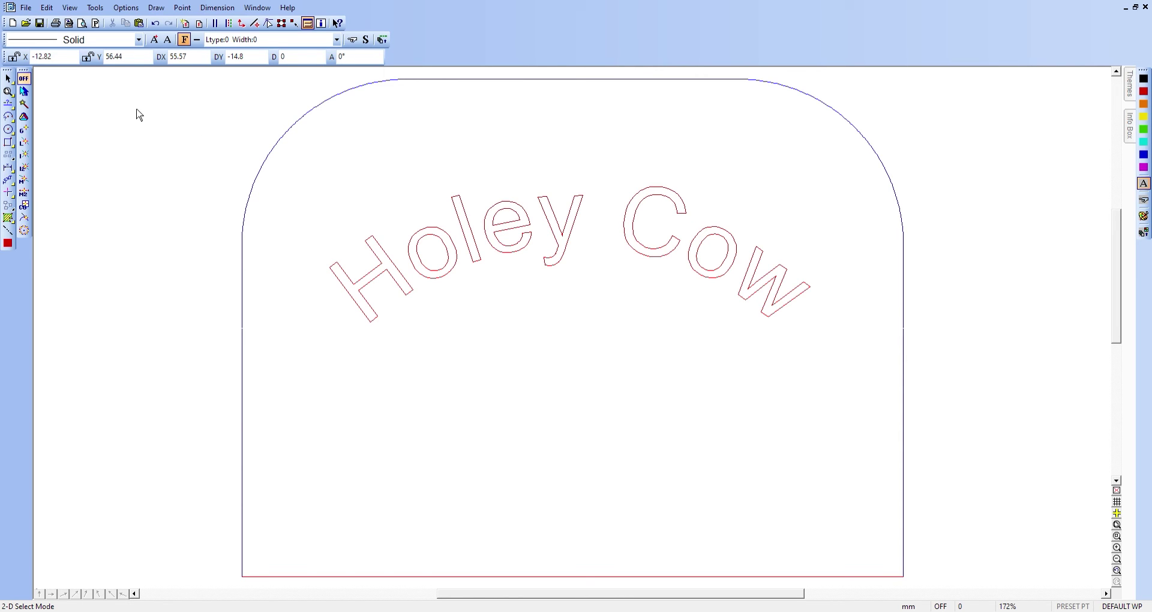
Step: Apply green to the arched "Holey Cow" text
{"action": "left_click_drag", "start_coordinate": [290, 157], "coordinate": [873, 360]}
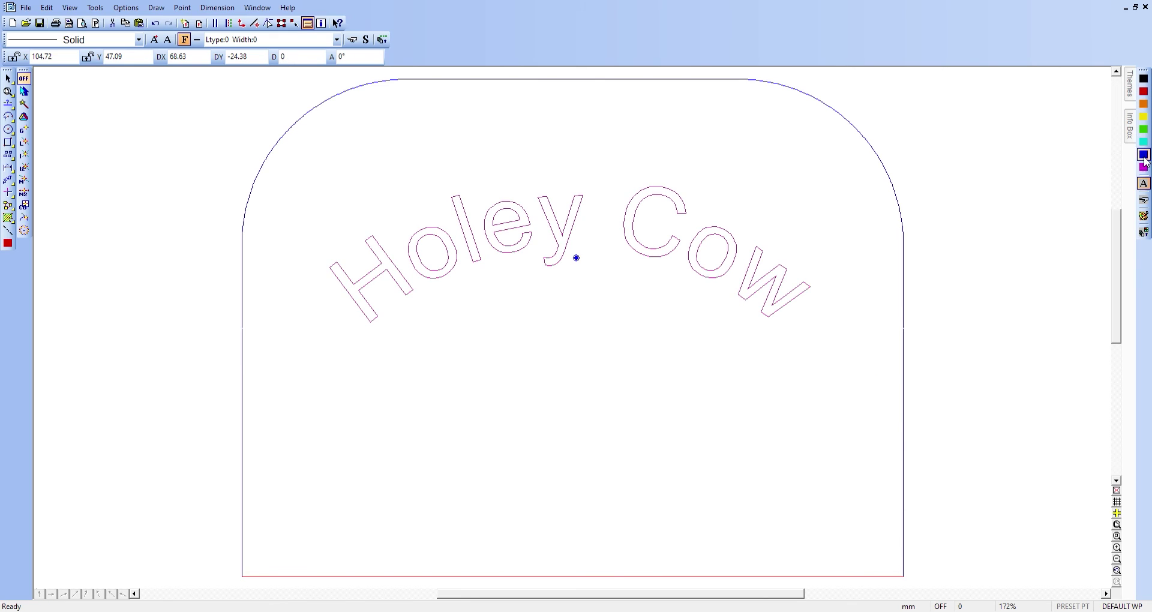
{"action": "left_click", "coordinate": [1143, 155]}
{"action": "left_click", "coordinate": [1144, 129]}
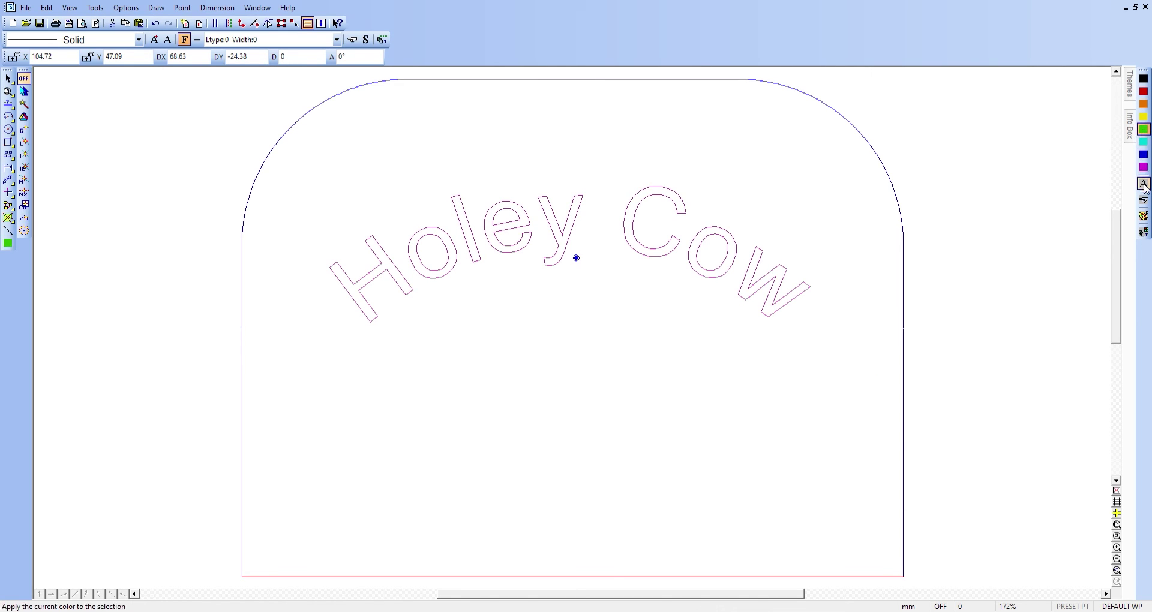
{"action": "left_click", "coordinate": [1143, 183]}
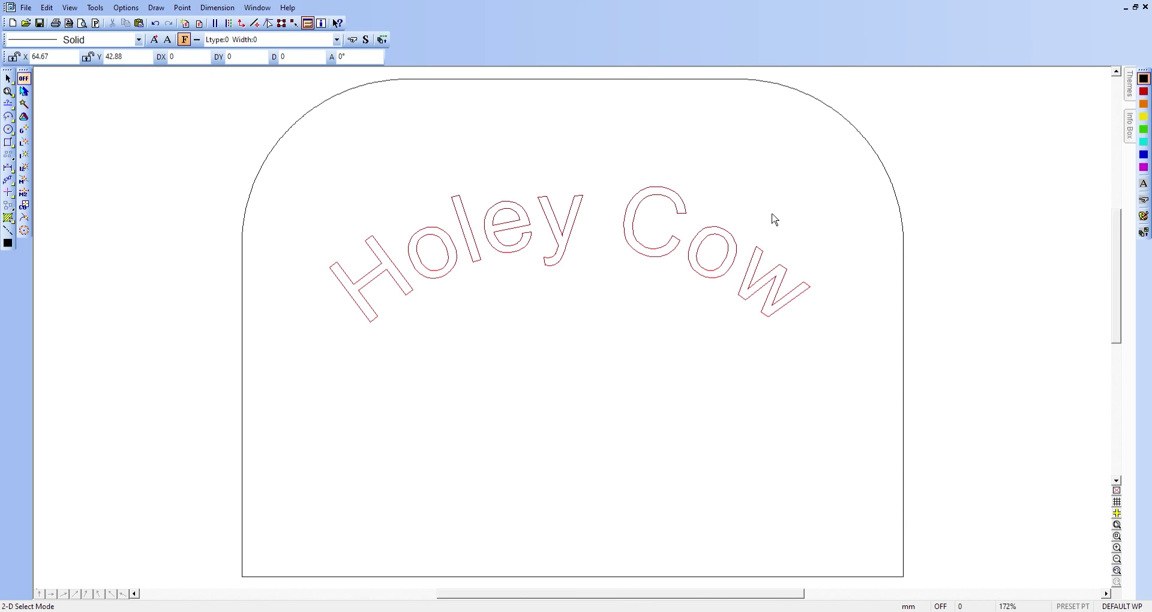
Step: Add separate parallel lines 5 mm inside each segment of the tombstone outline
{"action": "left_click", "coordinate": [7, 106]}
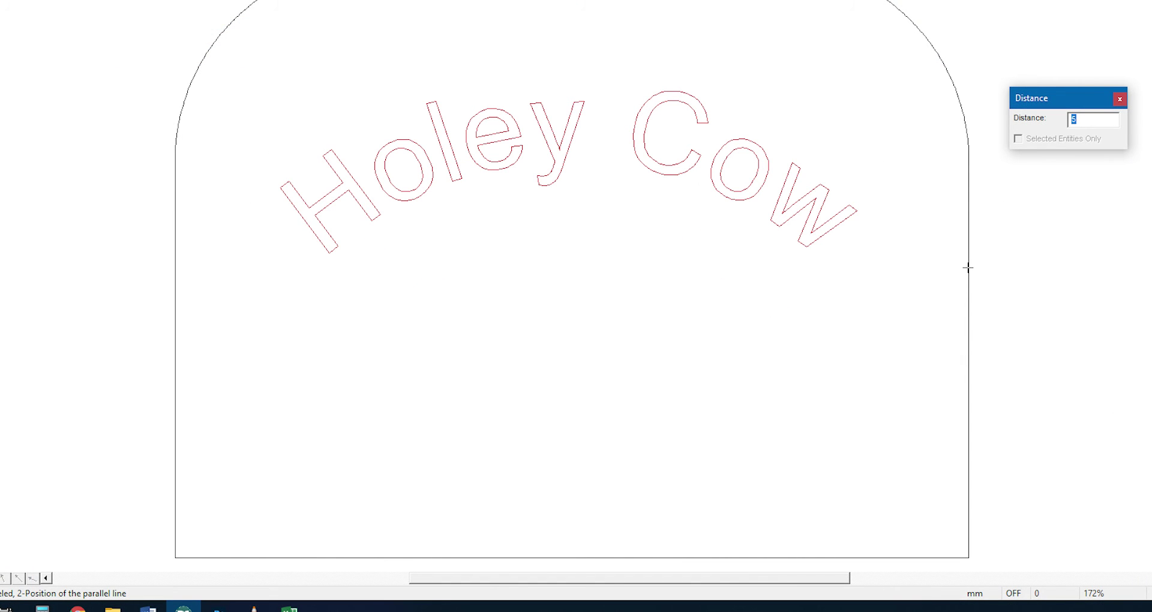
{"action": "key", "text": "Return"}
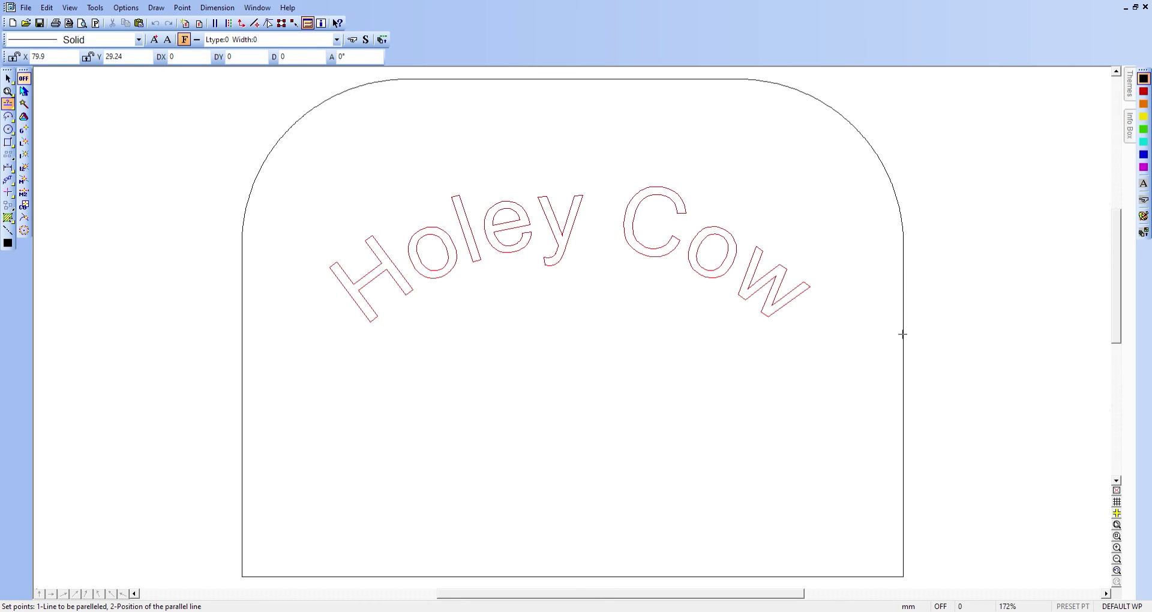
{"action": "left_click", "coordinate": [902, 334]}
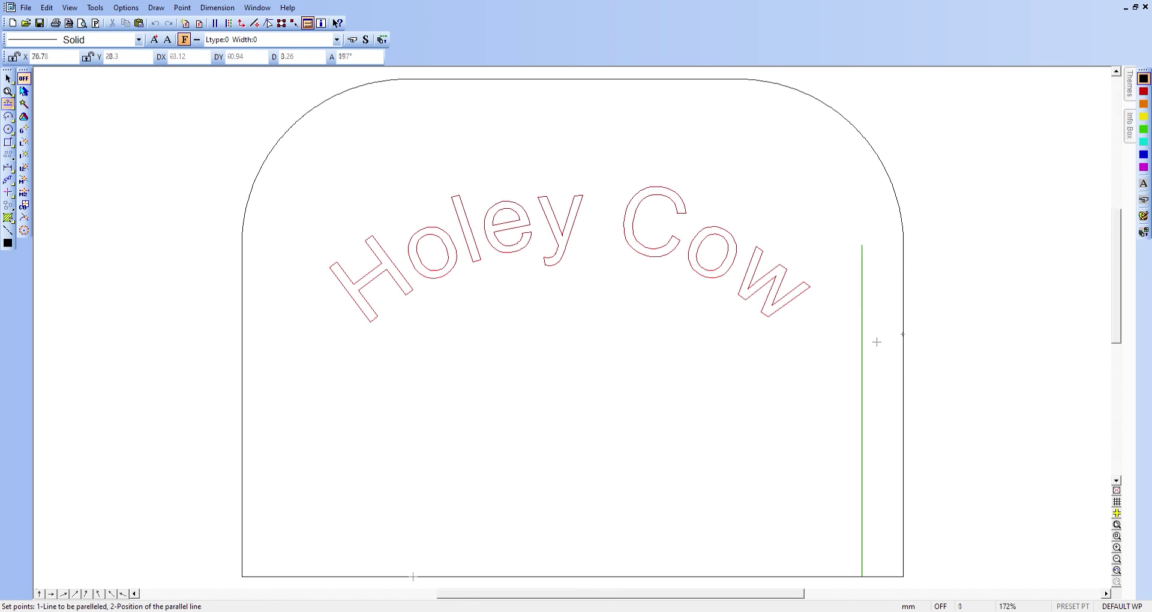
{"action": "left_click", "coordinate": [875, 339]}
{"action": "left_click", "coordinate": [243, 450]}
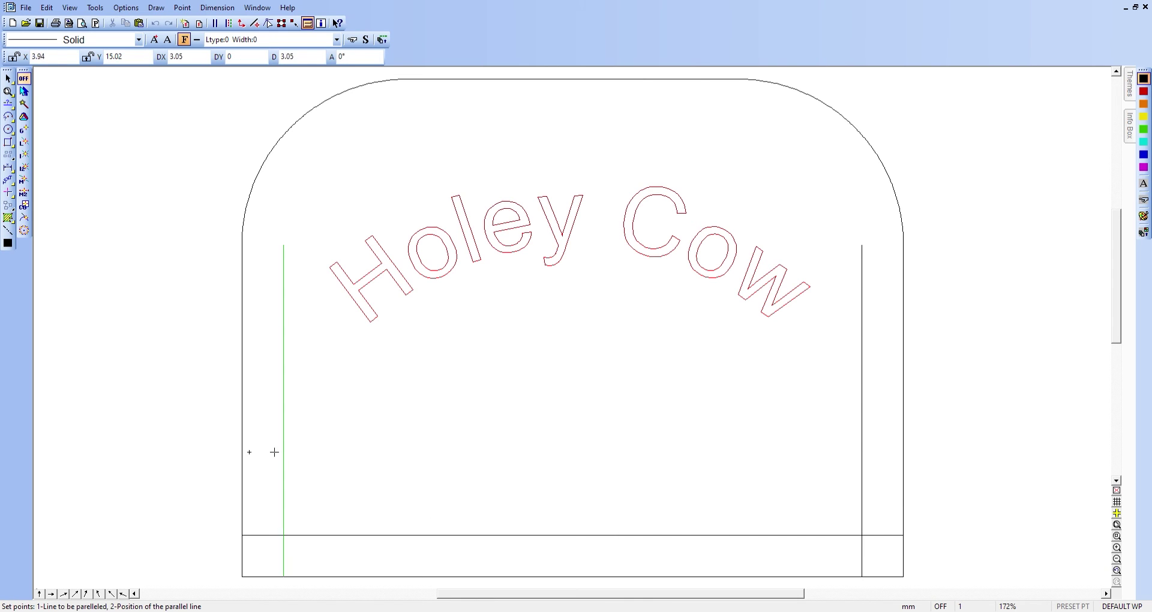
{"action": "left_click", "coordinate": [274, 453]}
{"action": "left_click", "coordinate": [301, 114]}
{"action": "left_click", "coordinate": [303, 123]}
{"action": "left_click", "coordinate": [531, 79]}
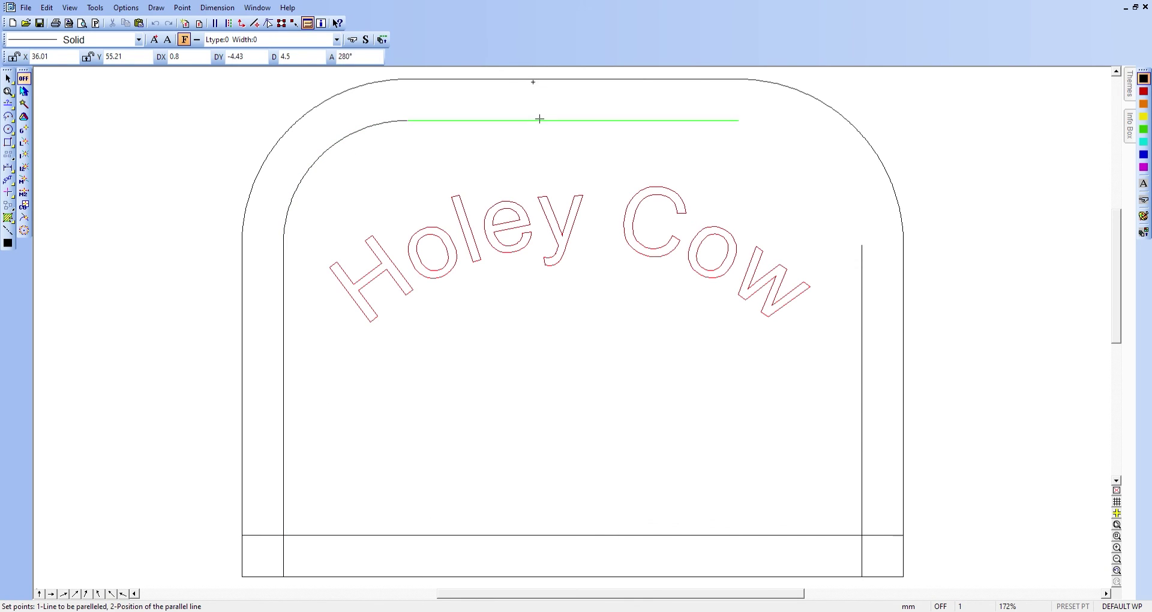
{"action": "left_click", "coordinate": [540, 120]}
{"action": "left_click", "coordinate": [828, 105]}
{"action": "left_click", "coordinate": [805, 170]}
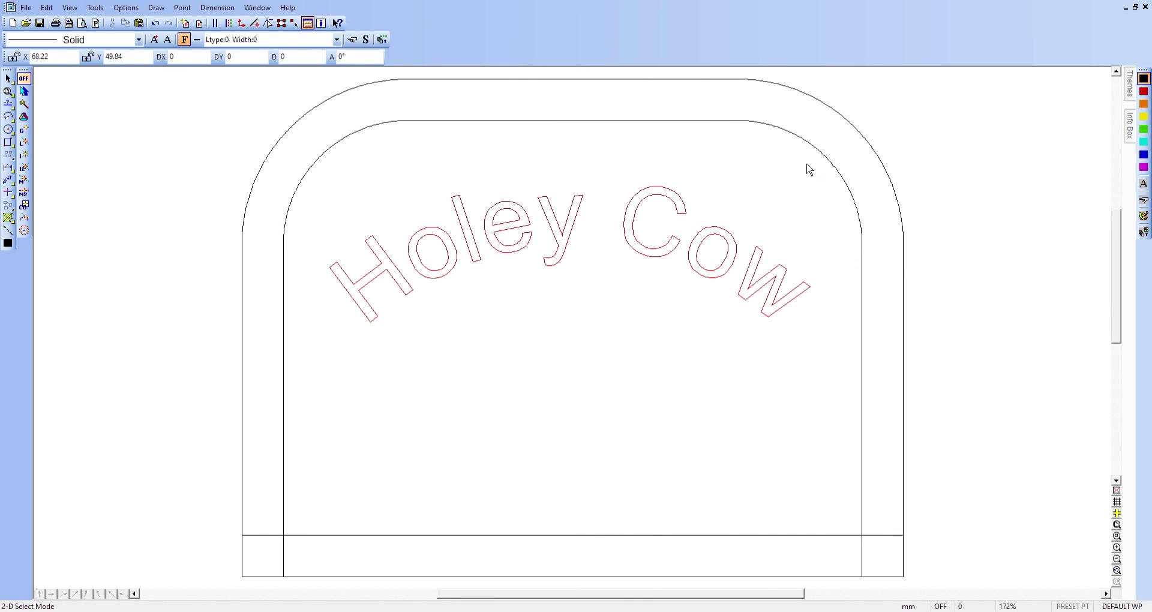
{"action": "key", "text": "Escape"}
Step: Delete all the separately offset lines and arcs inside the tombstone outline
{"action": "left_click", "coordinate": [349, 138]}
{"action": "key", "text": "Delete"}
{"action": "left_click", "coordinate": [491, 121]}
{"action": "key", "text": "Delete"}
{"action": "left_click", "coordinate": [797, 143]}
{"action": "key", "text": "Delete"}
{"action": "left_click", "coordinate": [862, 279]}
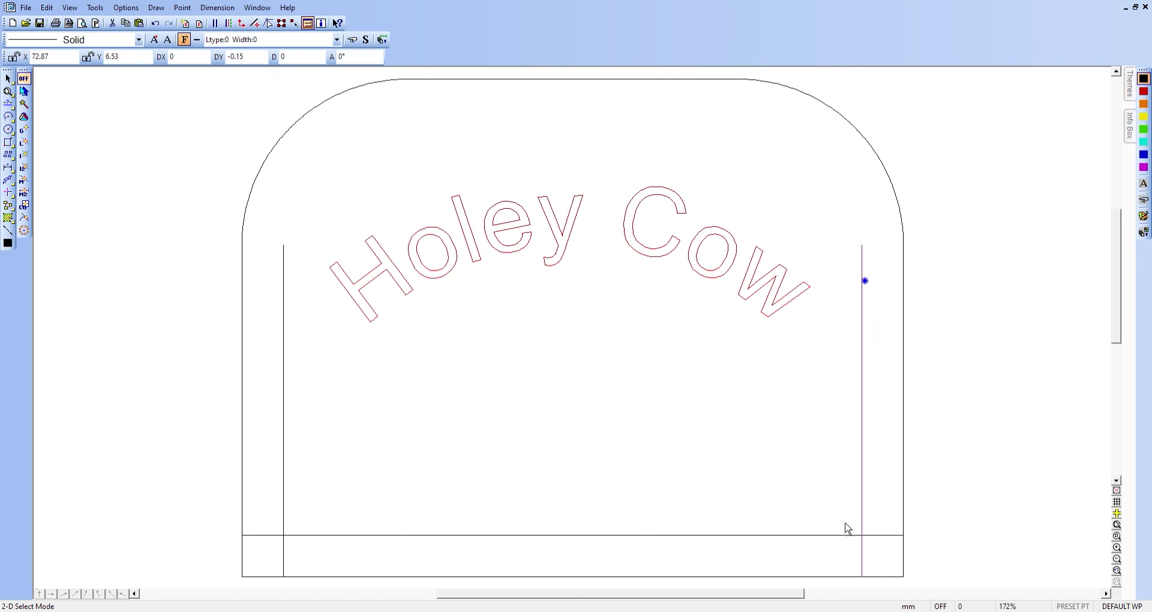
{"action": "key", "text": "Delete"}
{"action": "key", "text": "Delete"}
{"action": "left_click", "coordinate": [285, 498]}
{"action": "key", "text": "Delete"}
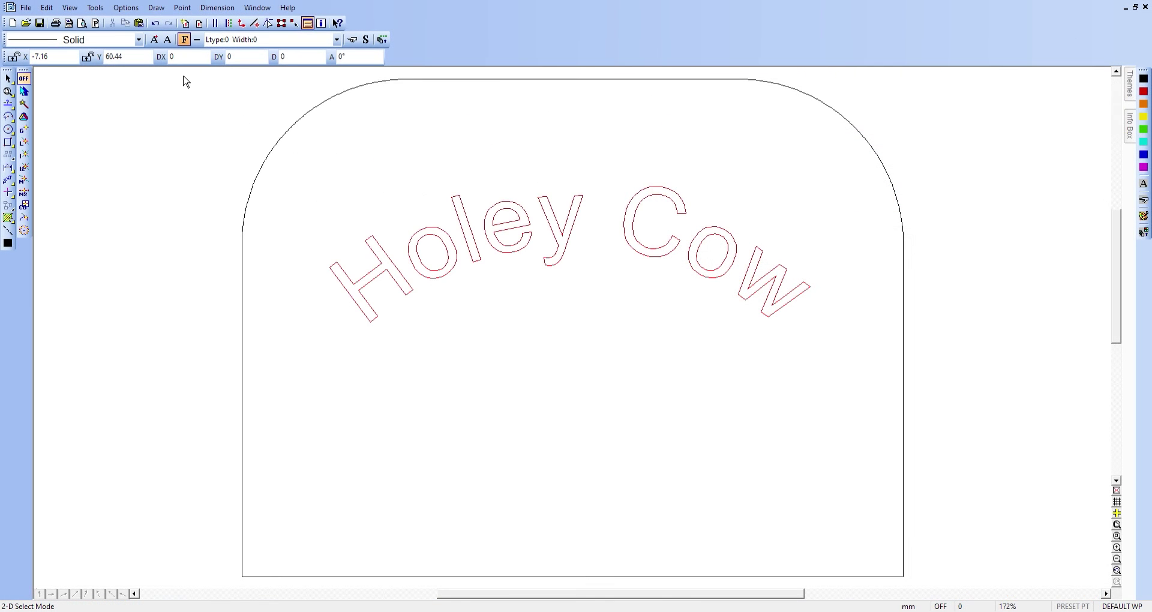
Step: Combine the segments of the tombstone outline into one line with Combine Lines
{"action": "mouse_move", "coordinate": [182, 76]}
{"action": "left_mouse_down"}
{"action": "mouse_move", "coordinate": [383, 76]}
{"action": "mouse_move", "coordinate": [905, 342]}
{"action": "mouse_move", "coordinate": [975, 594]}
{"action": "left_mouse_up"}
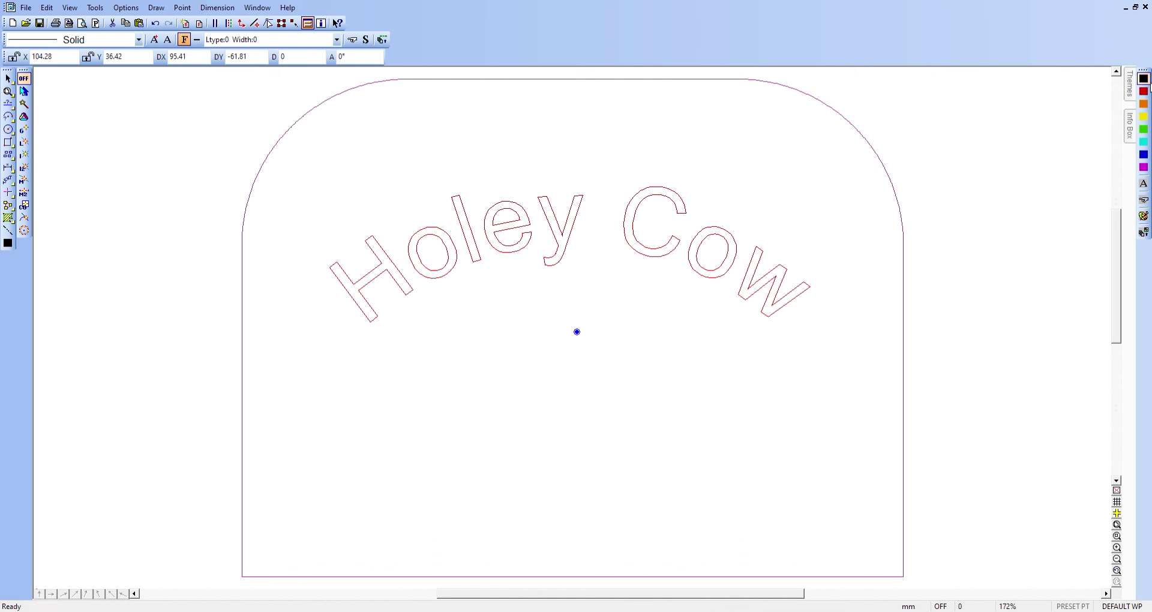
{"action": "left_click", "coordinate": [47, 8]}
{"action": "mouse_move", "coordinate": [79, 237]}
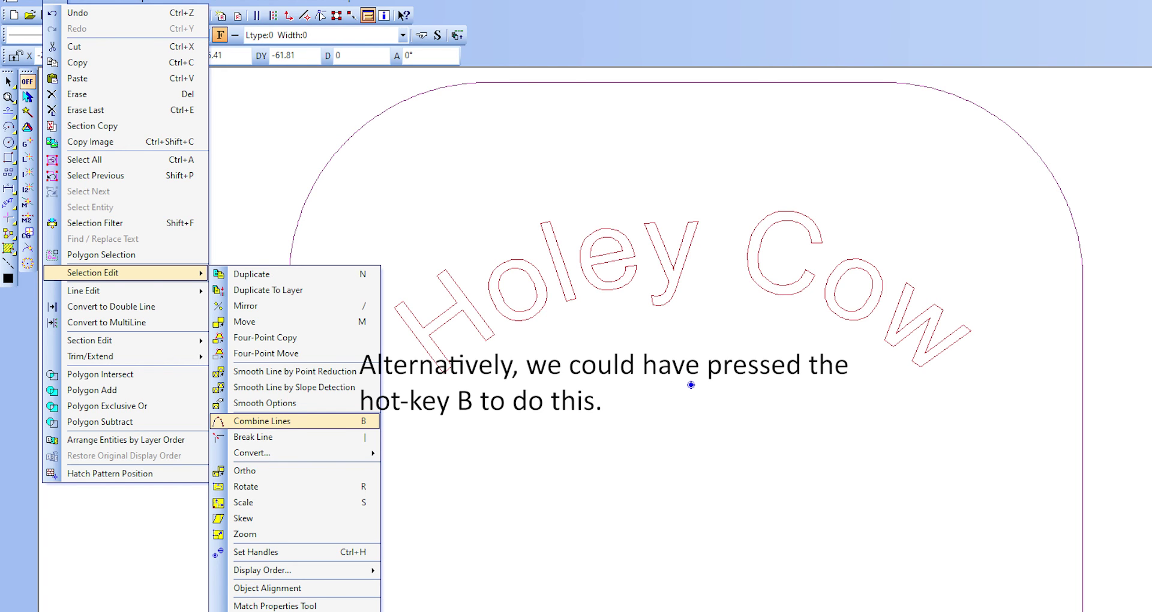
{"action": "left_click", "coordinate": [262, 421]}
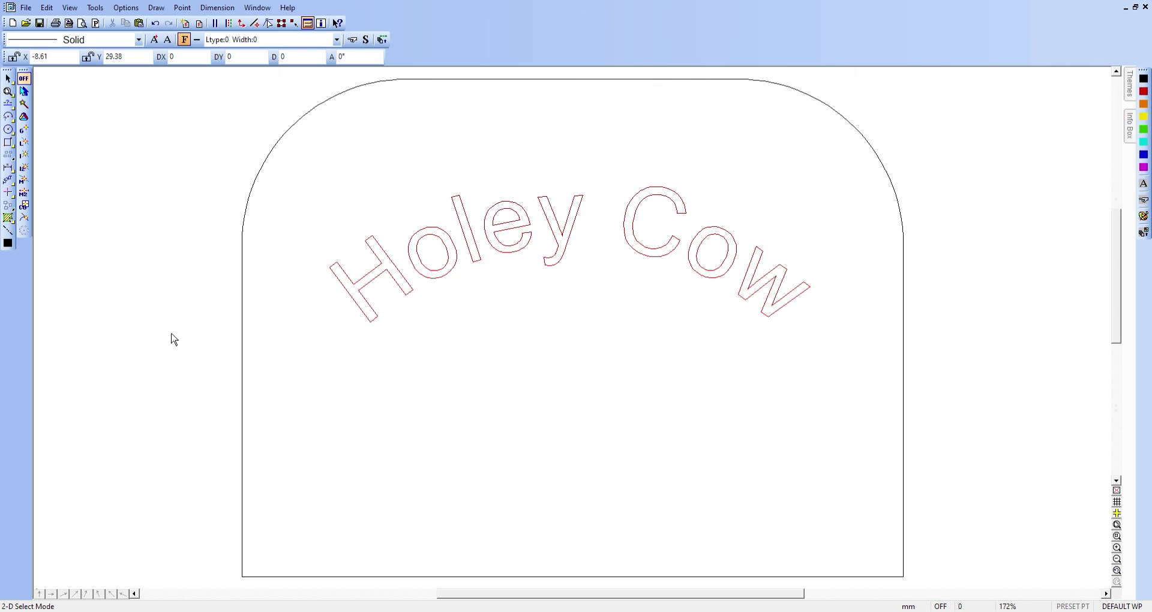
Step: Add a parallel copy of the combined tombstone outline 5 mm inside it
{"action": "left_click", "coordinate": [243, 318]}
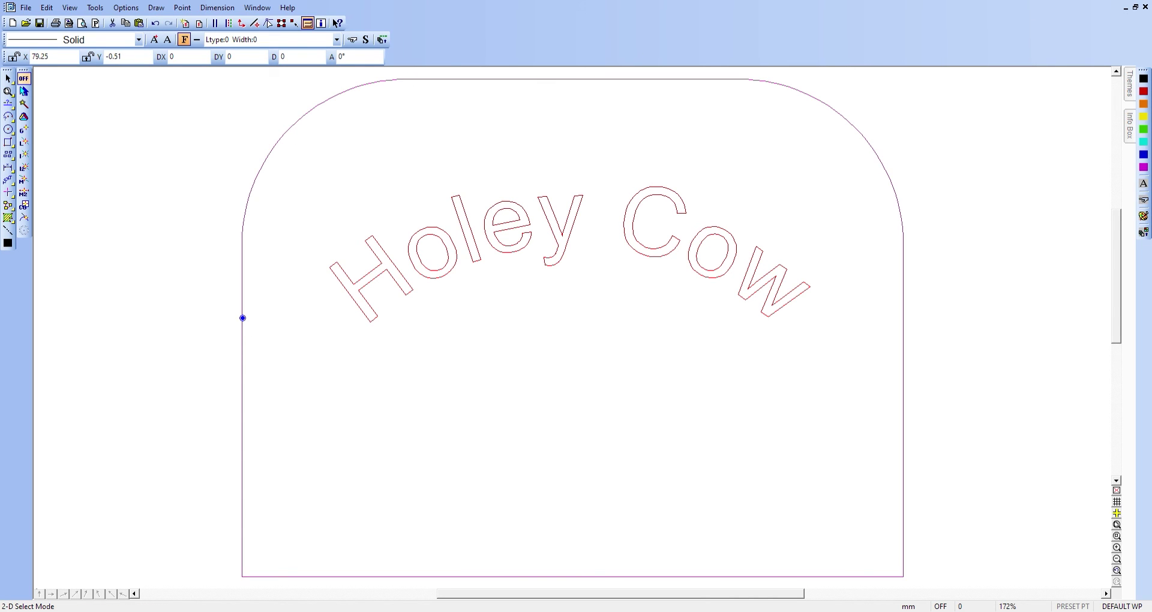
{"action": "left_click", "coordinate": [8, 104]}
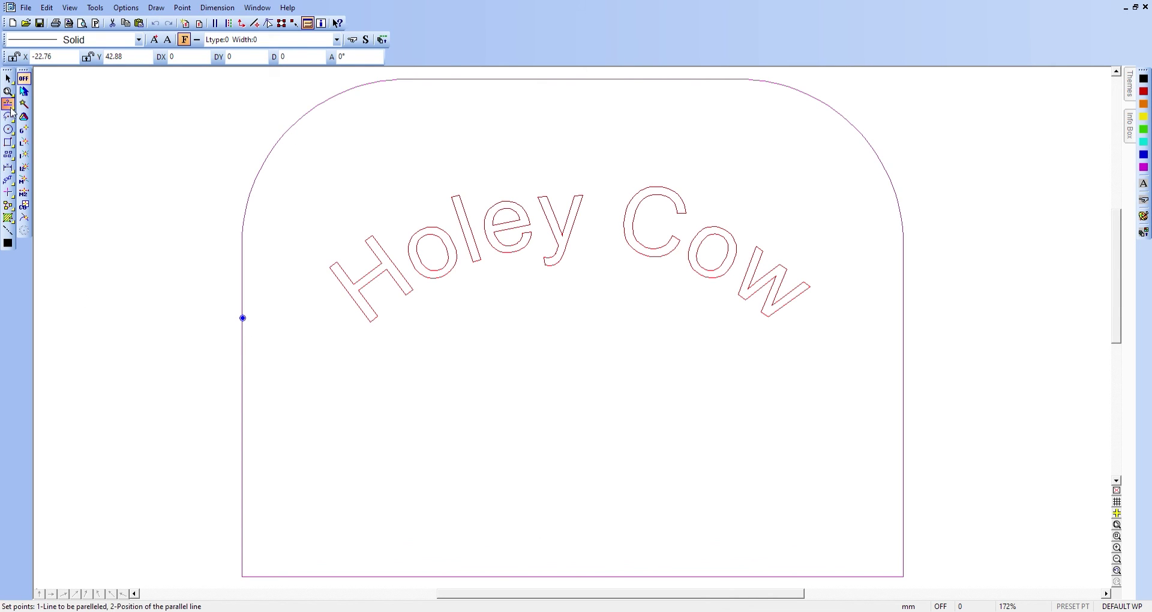
{"action": "left_click", "coordinate": [243, 215]}
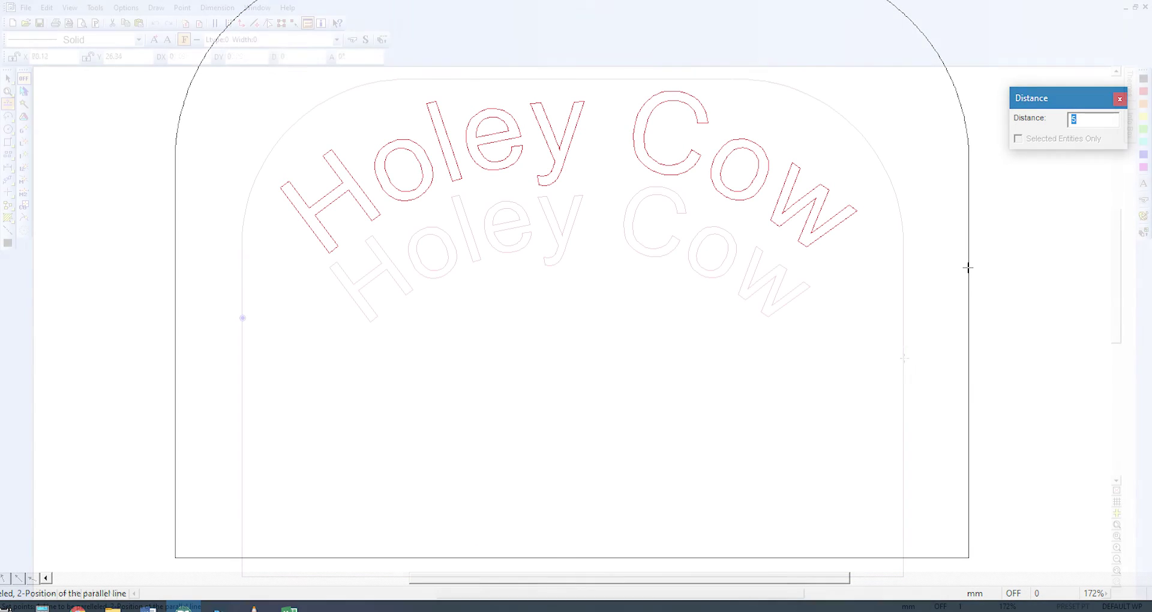
{"action": "left_click", "coordinate": [967, 267]}
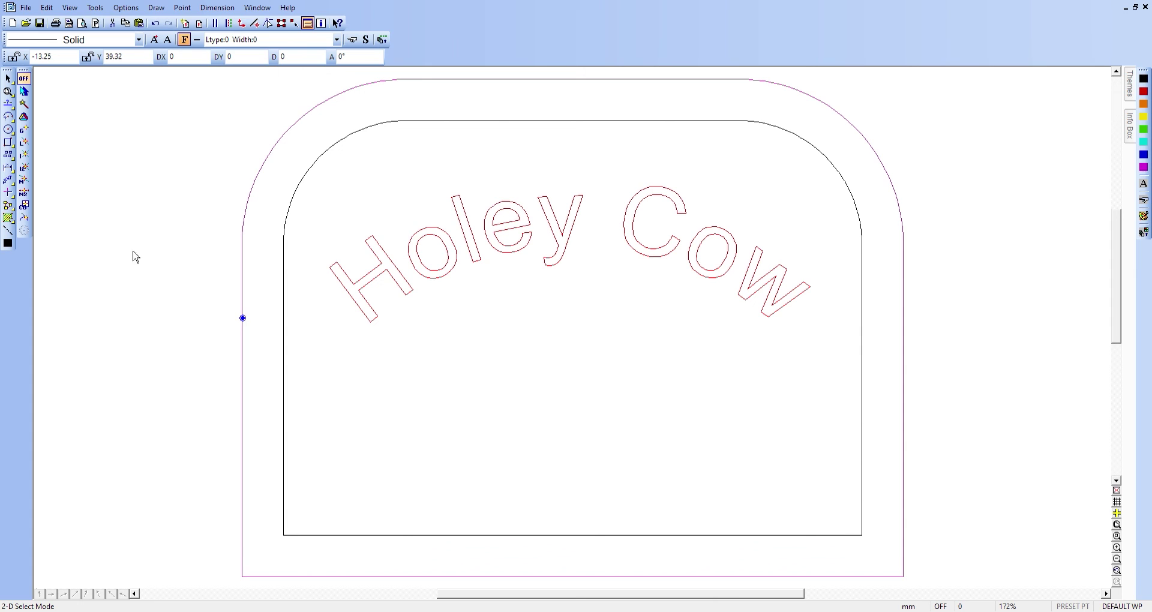
{"action": "left_click", "coordinate": [136, 252]}
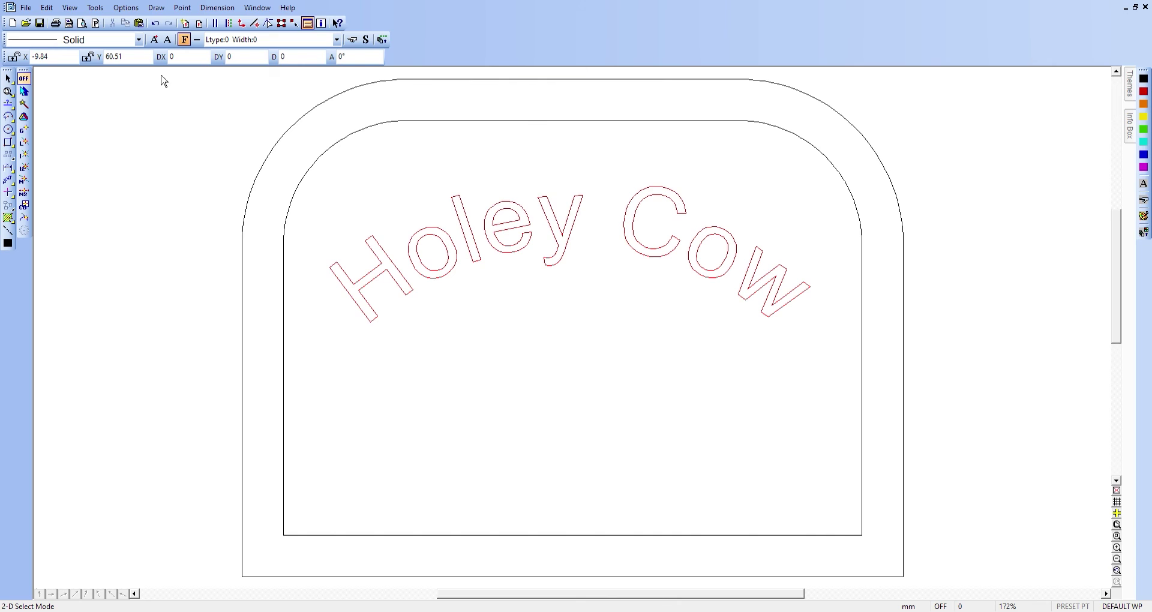
Step: Delete the arched text and both tombstone outlines to clear the drawing
{"action": "left_click_drag", "start_coordinate": [163, 81], "coordinate": [352, 100]}
{"action": "left_click", "coordinate": [327, 98]}
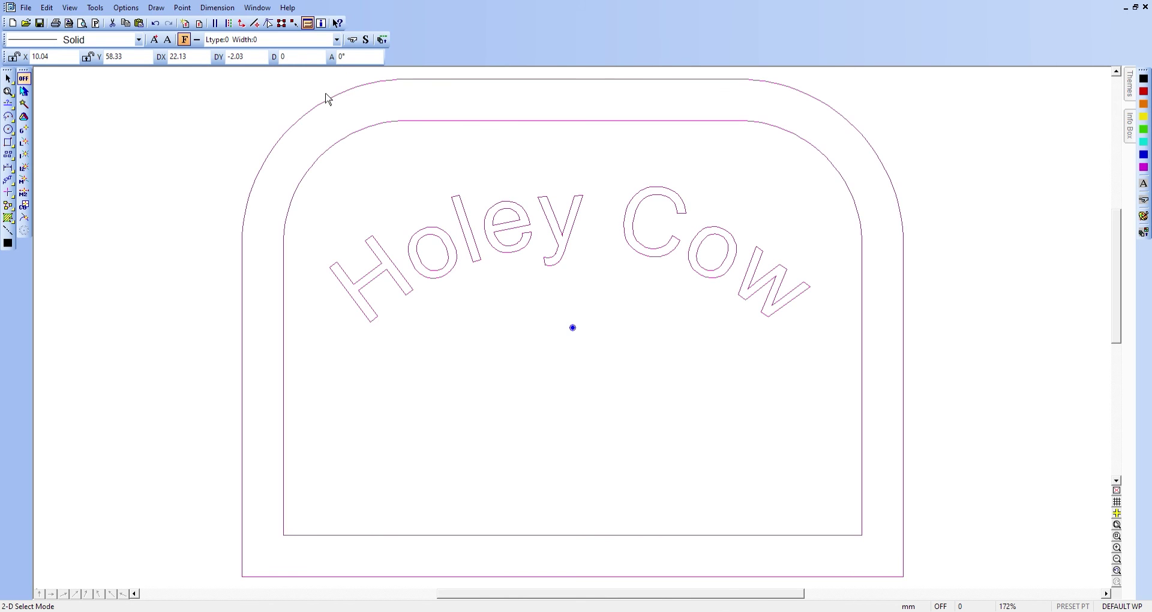
{"action": "key", "text": "Delete"}
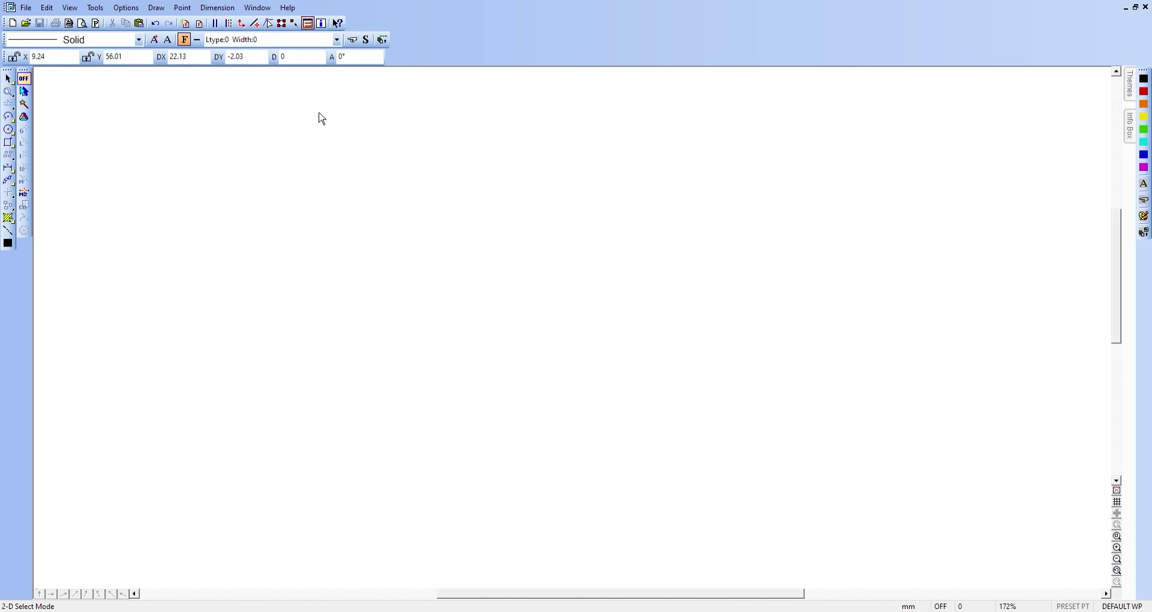
Step: Draw a large square as a box defined by opposite corners
{"action": "left_click", "coordinate": [8, 144]}
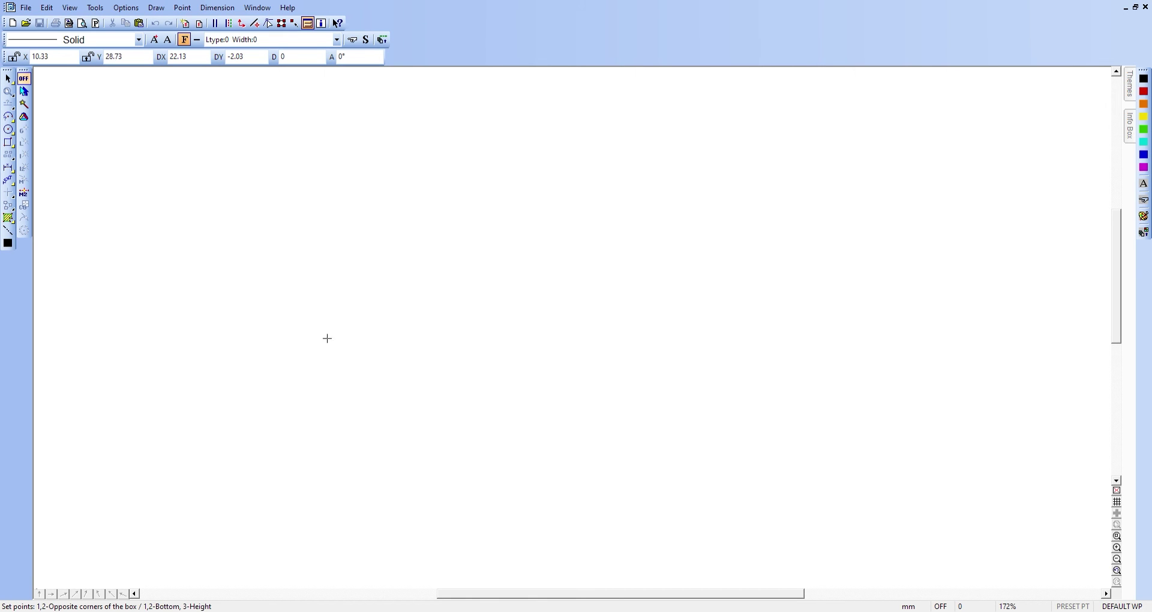
{"action": "left_click", "coordinate": [430, 440]}
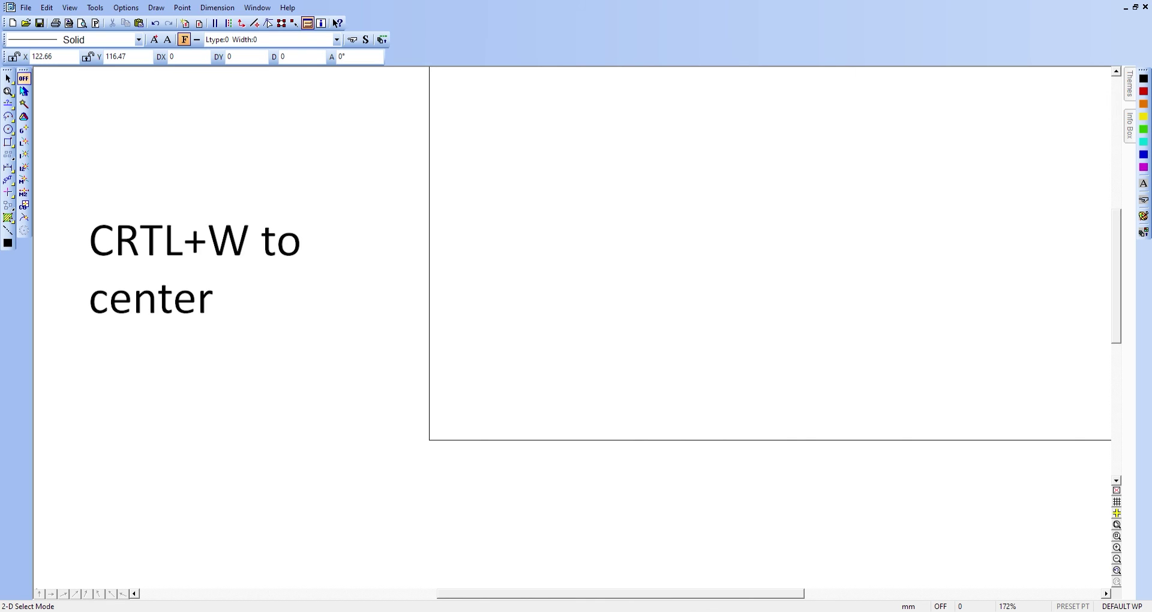
{"action": "key", "text": "ctrl+w"}
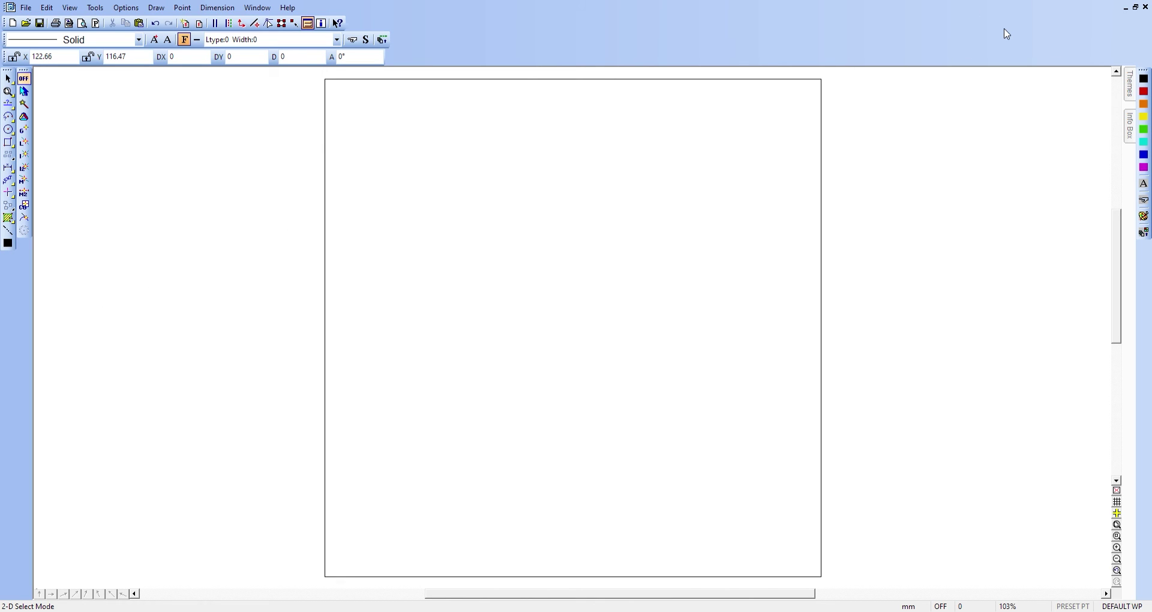
Step: Move the whole square slightly up and to the right, using its center as the reference point
{"action": "key", "text": "ctrl+a"}
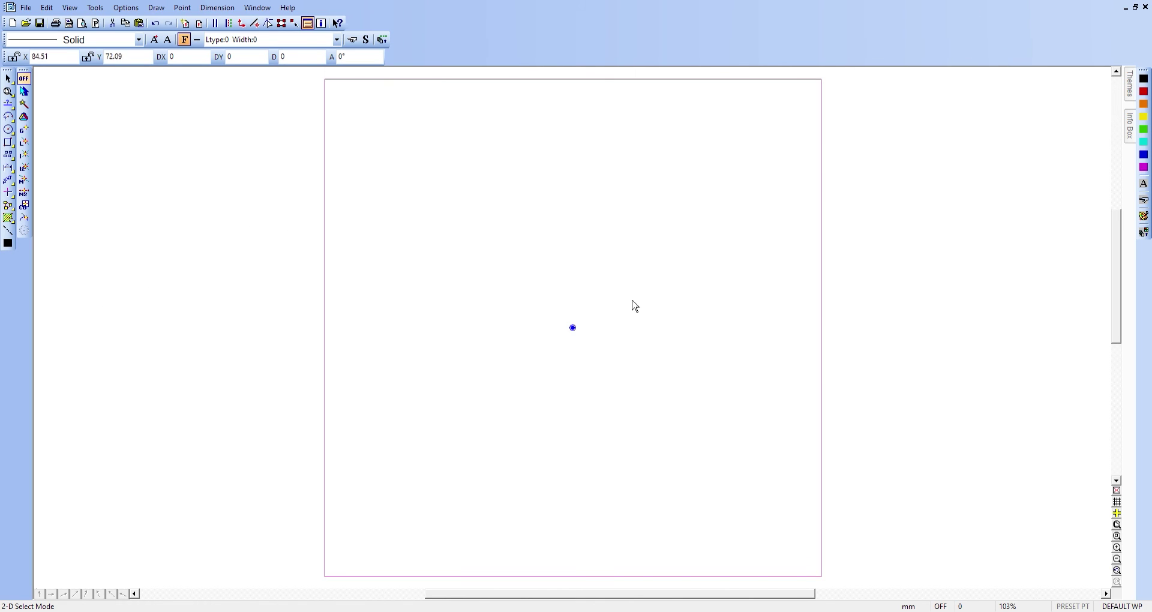
{"action": "left_click", "coordinate": [568, 326]}
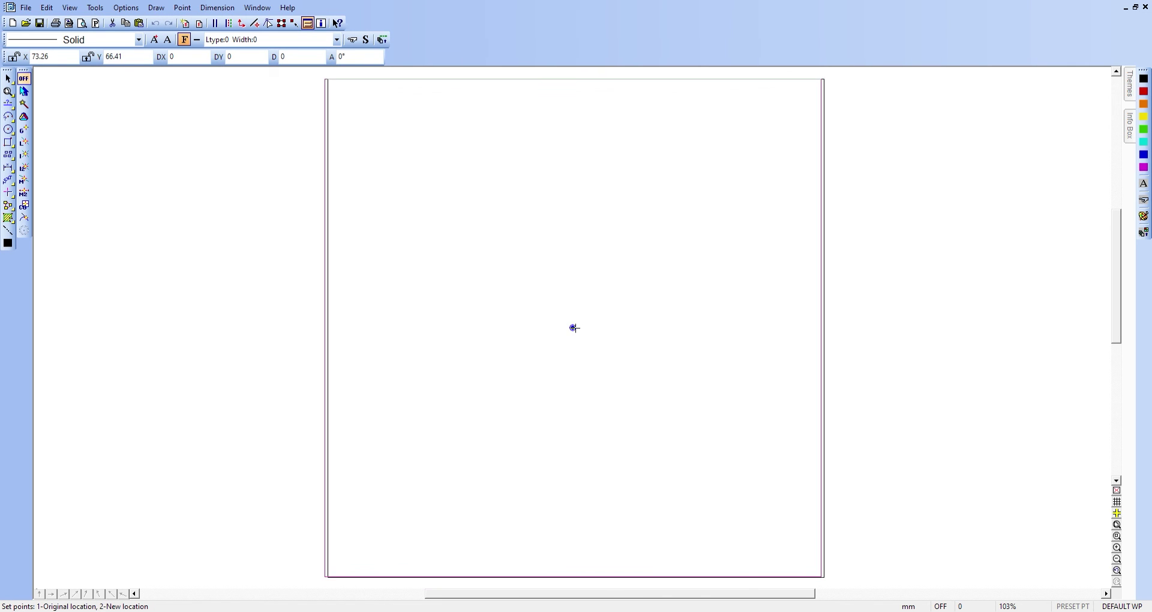
{"action": "left_click", "coordinate": [573, 328]}
{"action": "left_click", "coordinate": [576, 320]}
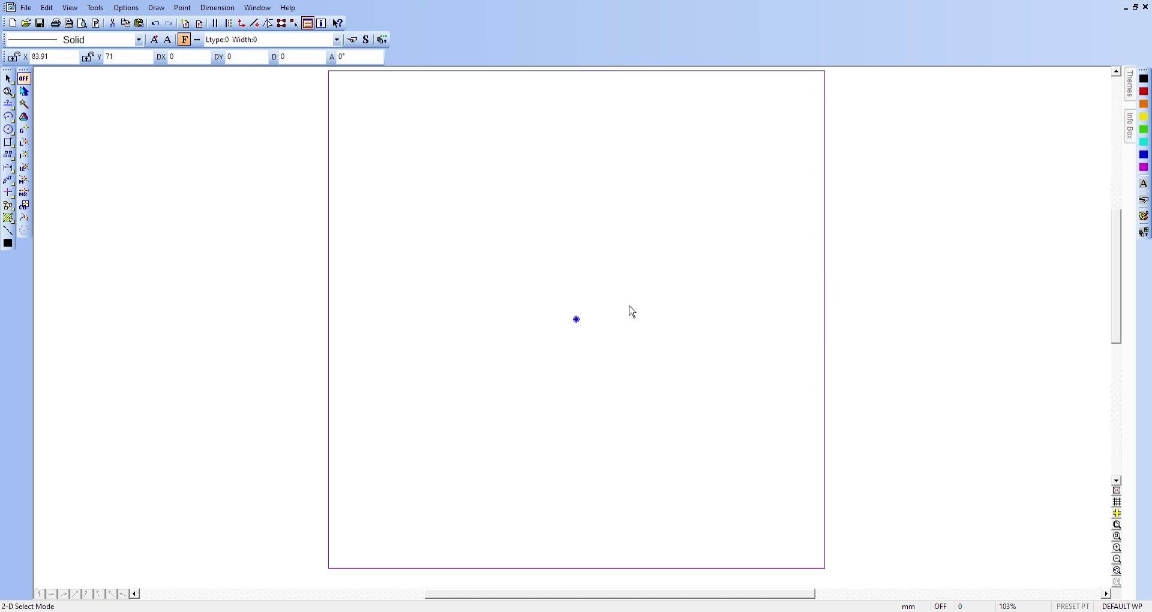
Step: Select the square from its different sides to check whether it behaves as one entity, and clear the selection
{"action": "left_click", "coordinate": [826, 274]}
{"action": "left_click", "coordinate": [826, 402]}
{"action": "left_click", "coordinate": [736, 573]}
{"action": "left_click", "coordinate": [325, 353]}
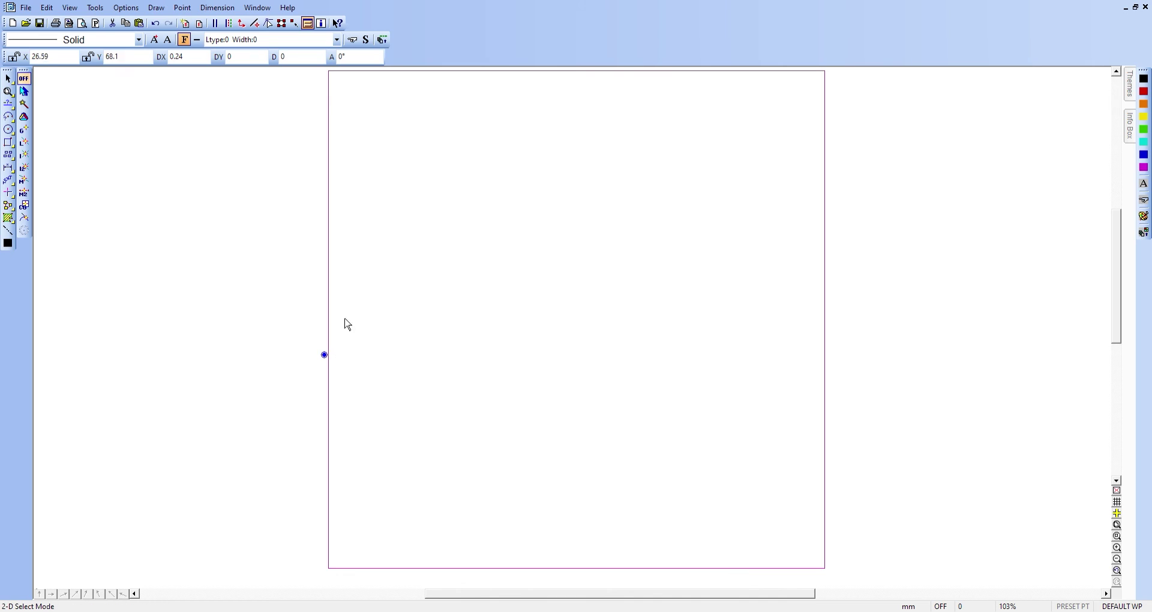
{"action": "left_click", "coordinate": [294, 249]}
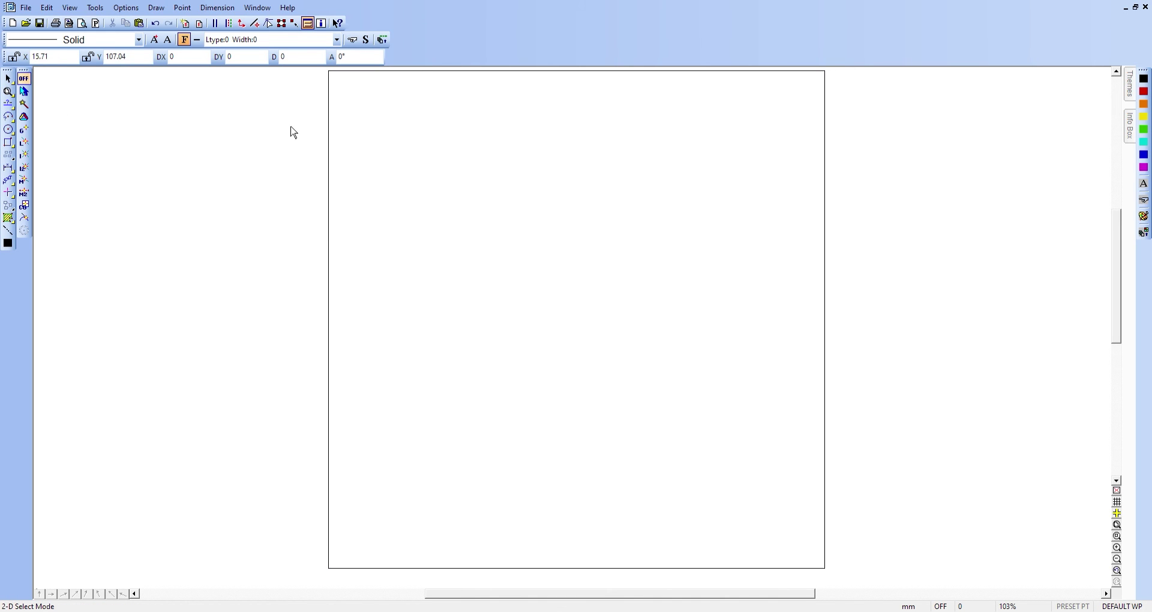
Step: Select the square, place its selection handle on the upper-right corner, and clear the selection
{"action": "scroll", "coordinate": [671, 248], "scroll_direction": "up", "scroll_amount": 1}
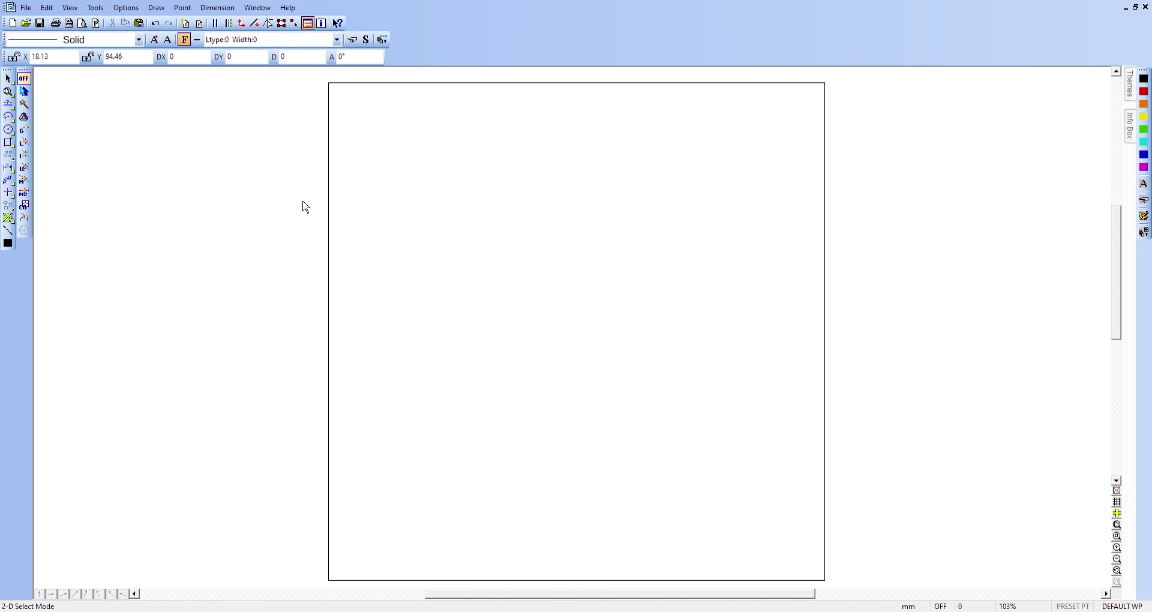
{"action": "left_click", "coordinate": [329, 155]}
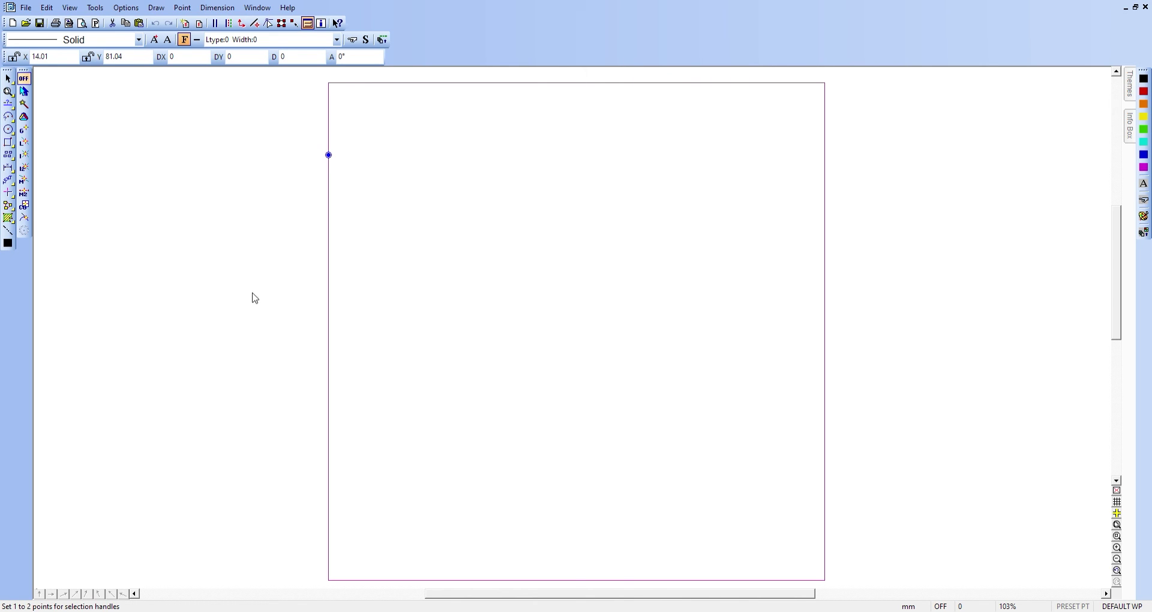
{"action": "left_click", "coordinate": [237, 307]}
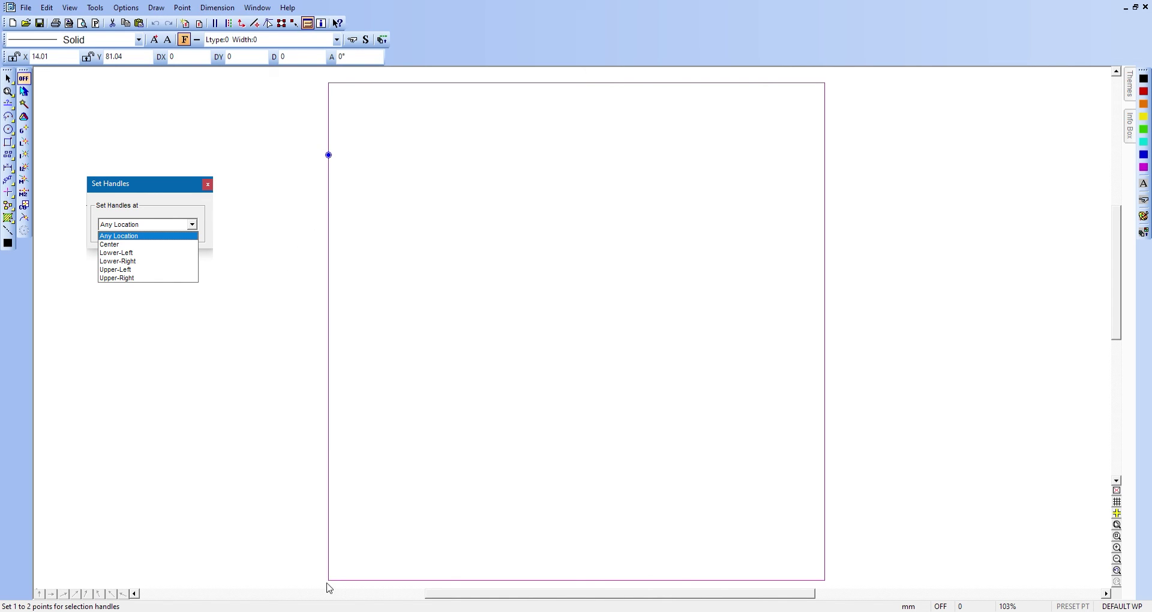
{"action": "left_click", "coordinate": [830, 88]}
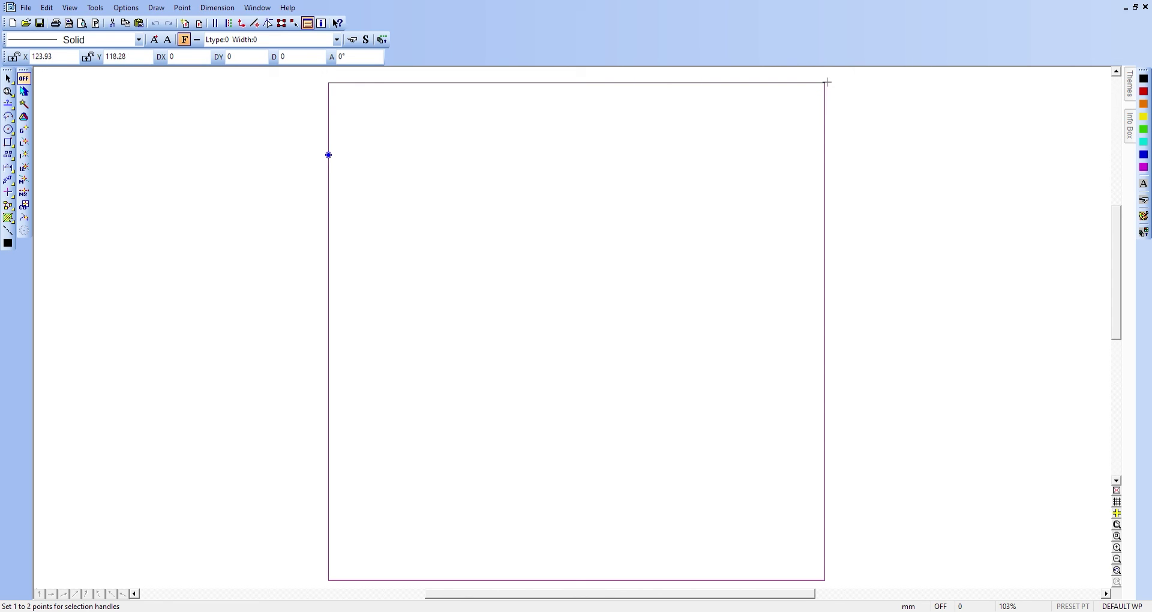
{"action": "left_click", "coordinate": [826, 83]}
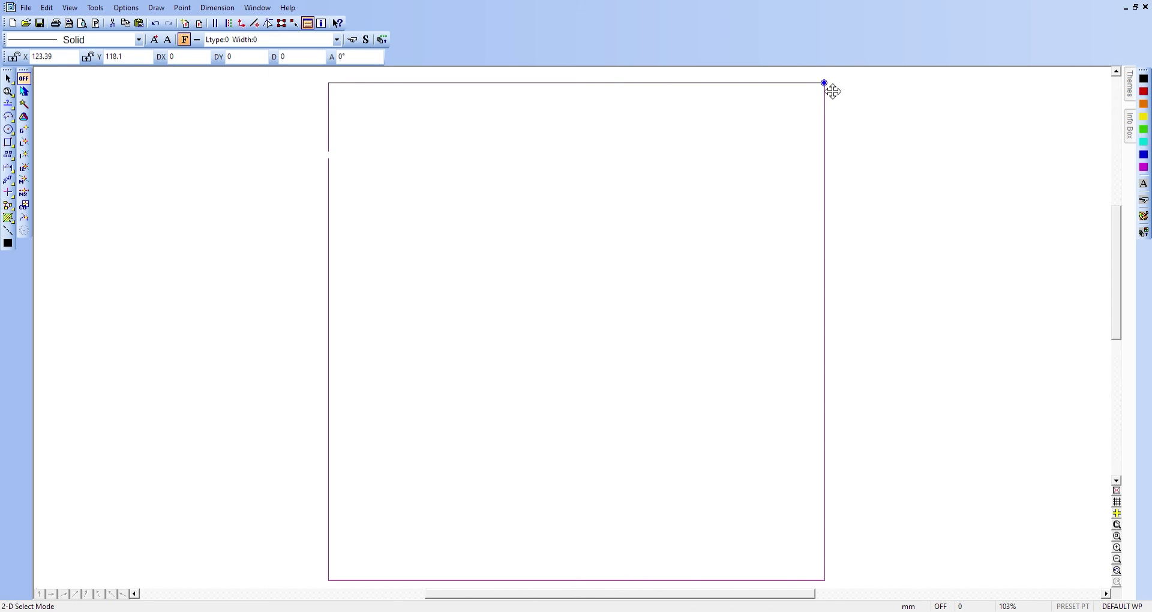
{"action": "left_click", "coordinate": [884, 186]}
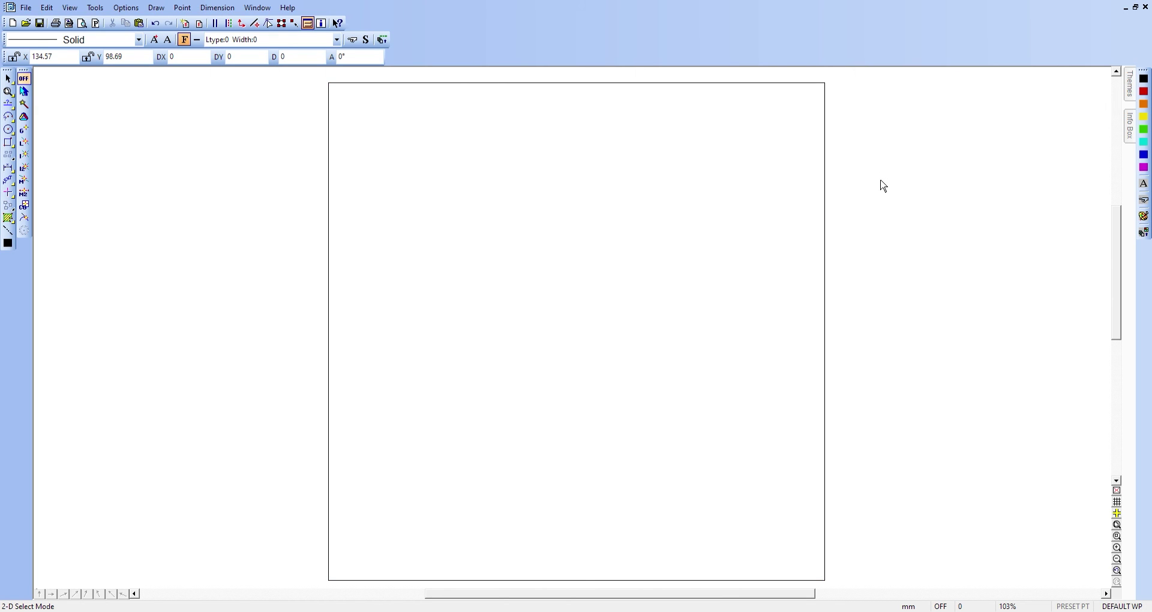
Step: Copy the whole square and paste a duplicate to its right, leaving a gap between the two
{"action": "left_click", "coordinate": [319, 90]}
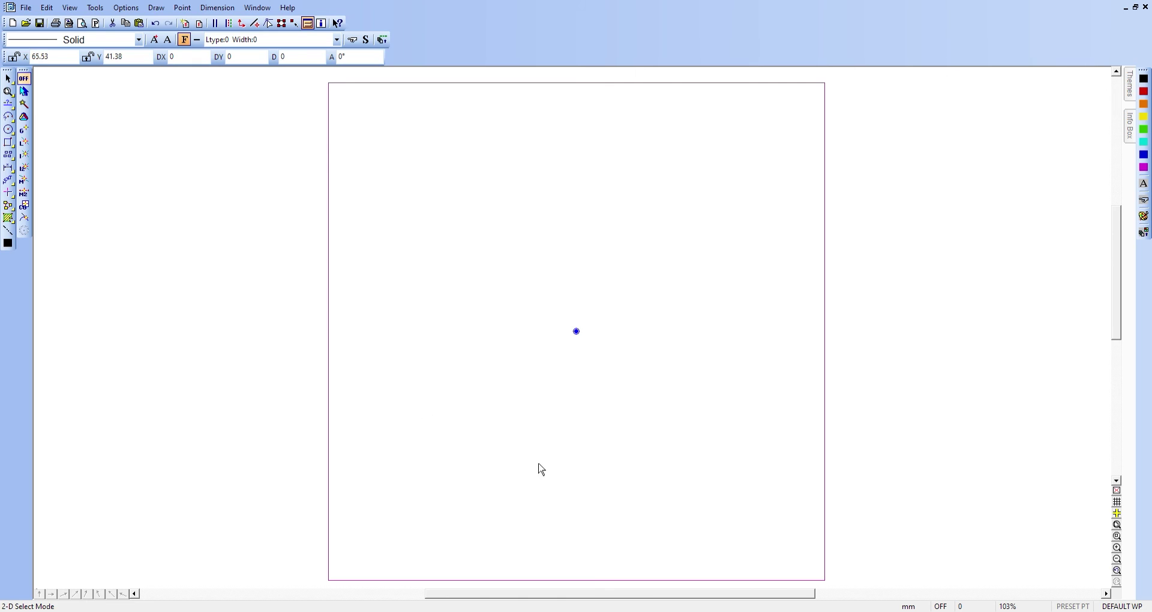
{"action": "scroll", "coordinate": [640, 439], "scroll_direction": "down", "scroll_amount": 1}
{"action": "scroll", "coordinate": [804, 473], "scroll_direction": "up", "scroll_amount": 1}
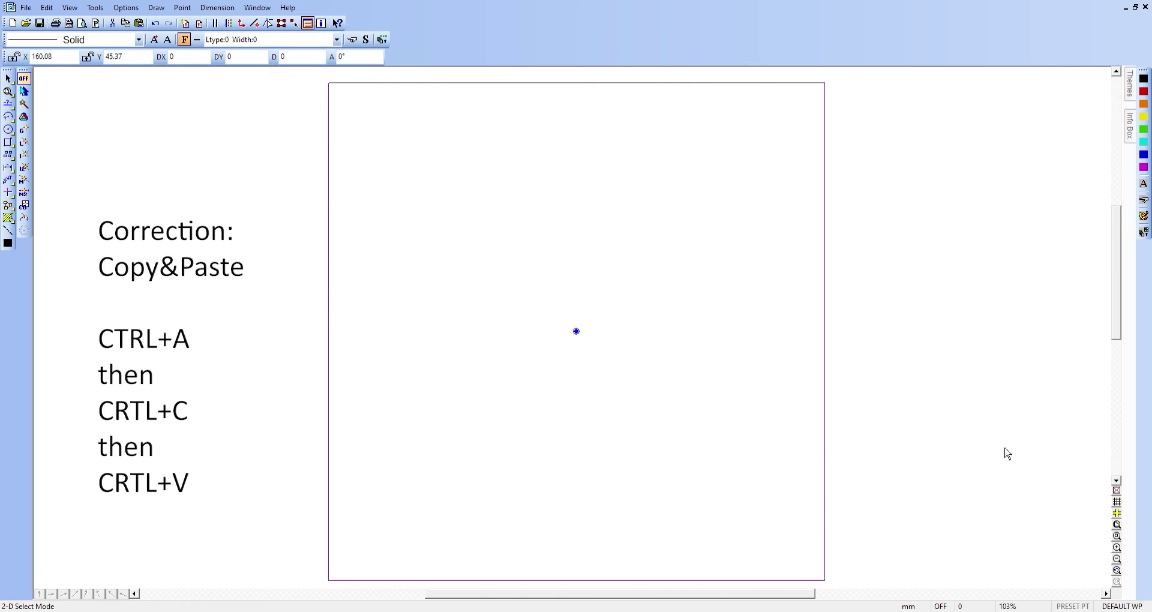
{"action": "scroll", "coordinate": [948, 361], "scroll_direction": "down", "scroll_amount": 1, "text": "ctrl"}
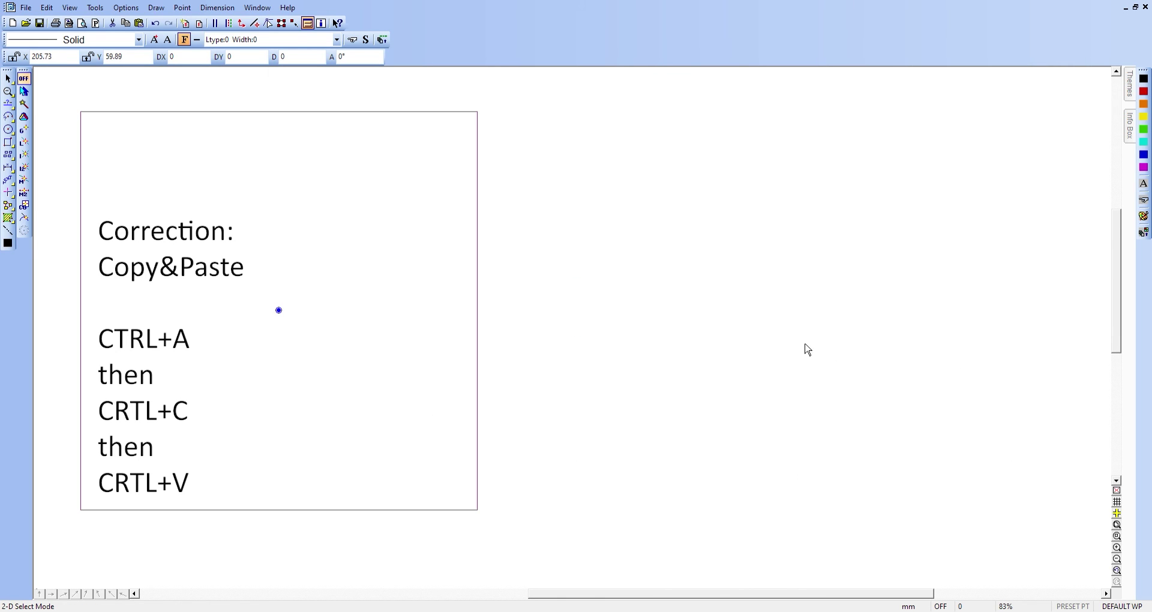
{"action": "left_click", "coordinate": [859, 331]}
{"action": "key", "text": "ctrl+a"}
{"action": "key", "text": "ctrl+c"}
{"action": "key", "text": "ctrl+v"}
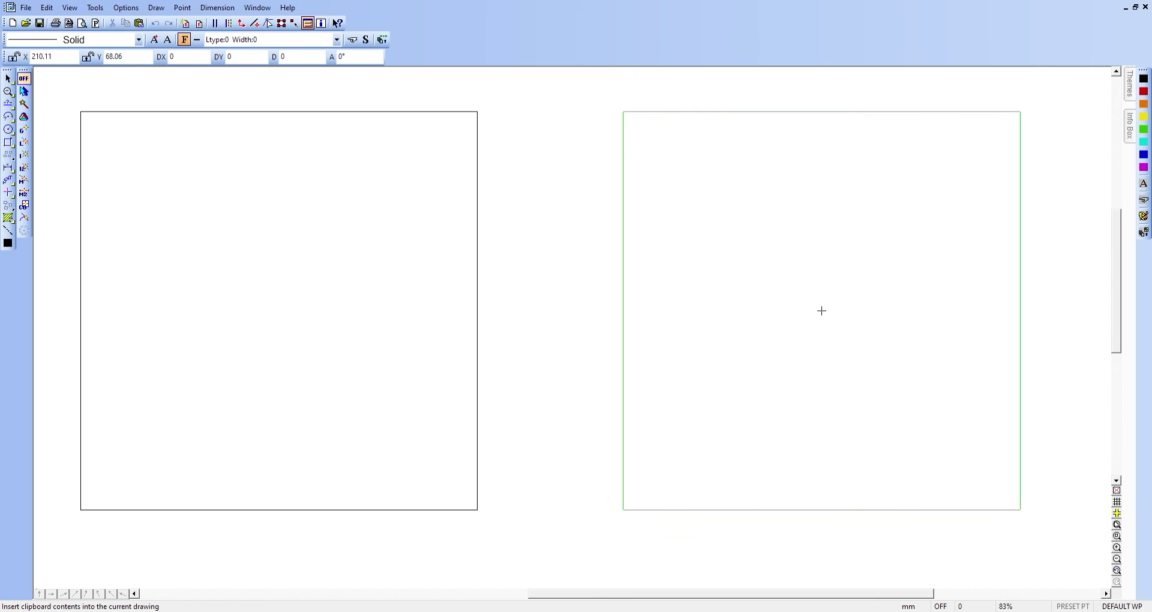
{"action": "left_click", "coordinate": [818, 309]}
Step: Draw a 10 mm horizontal line extending right from the upper-right corner of the original square
{"action": "left_click", "coordinate": [9, 103]}
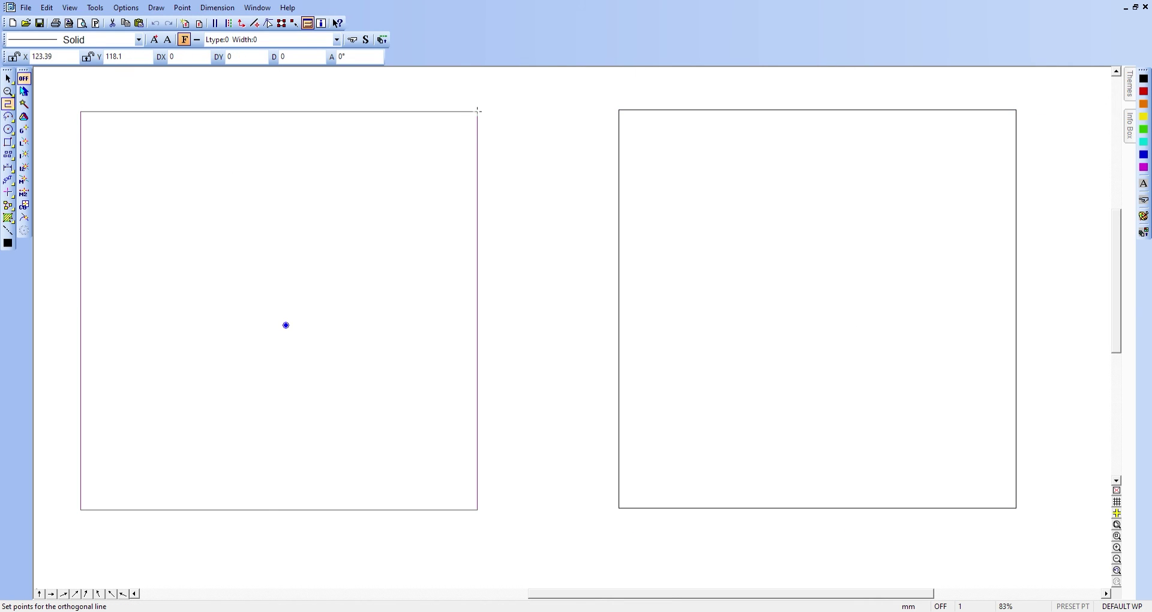
{"action": "left_click", "coordinate": [477, 111]}
{"action": "key", "text": "Escape"}
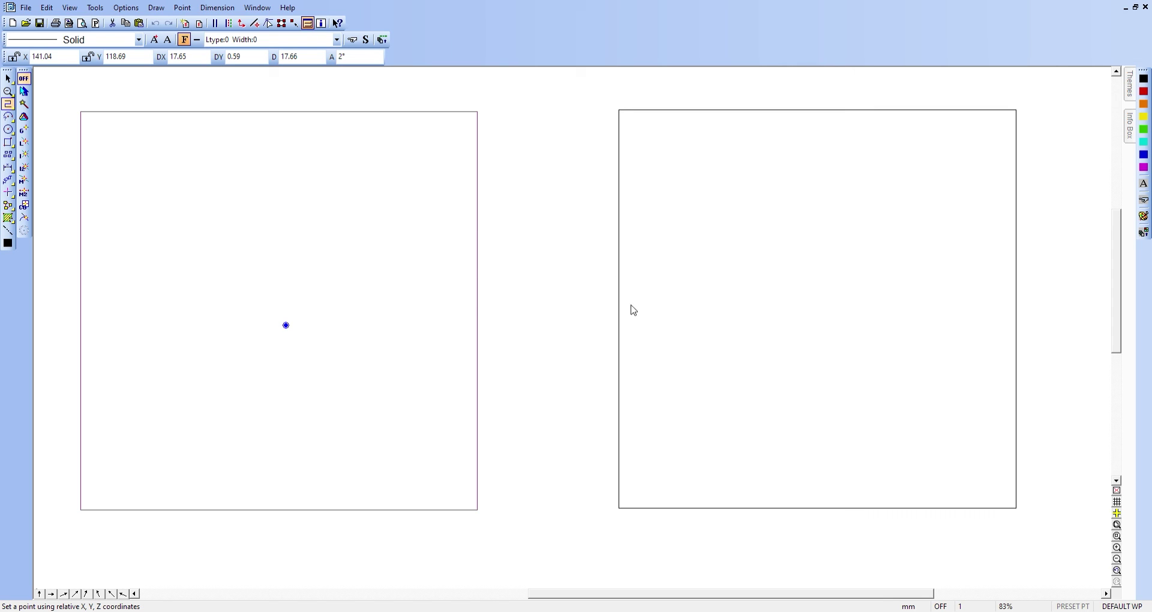
{"action": "key", "text": "apostrophe"}
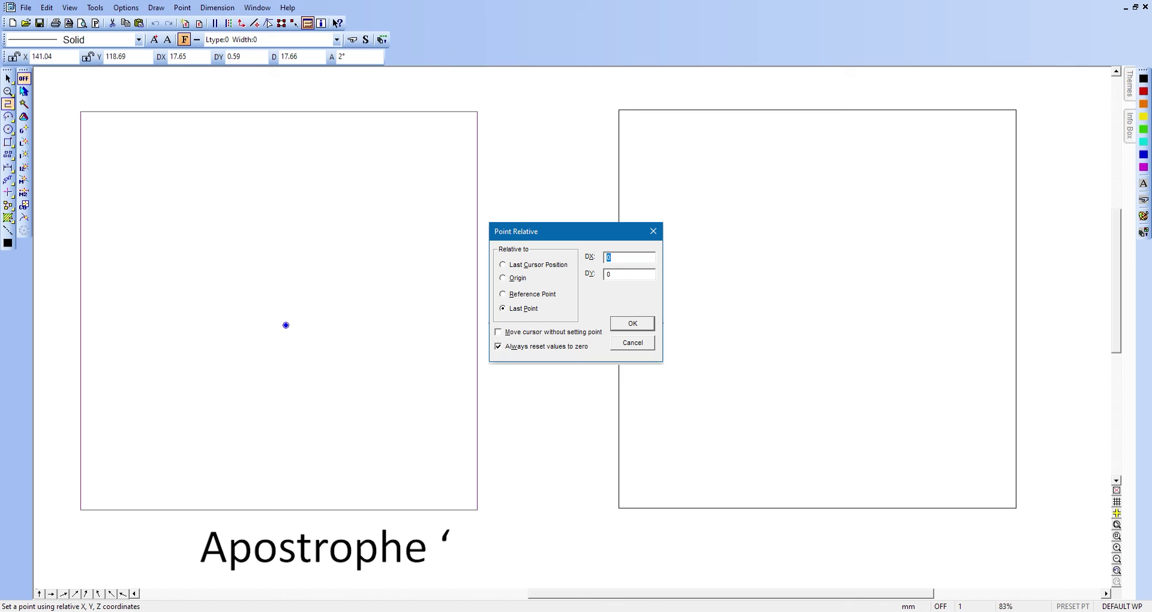
{"action": "left_click", "coordinate": [632, 323]}
{"action": "left_click", "coordinate": [517, 111]}
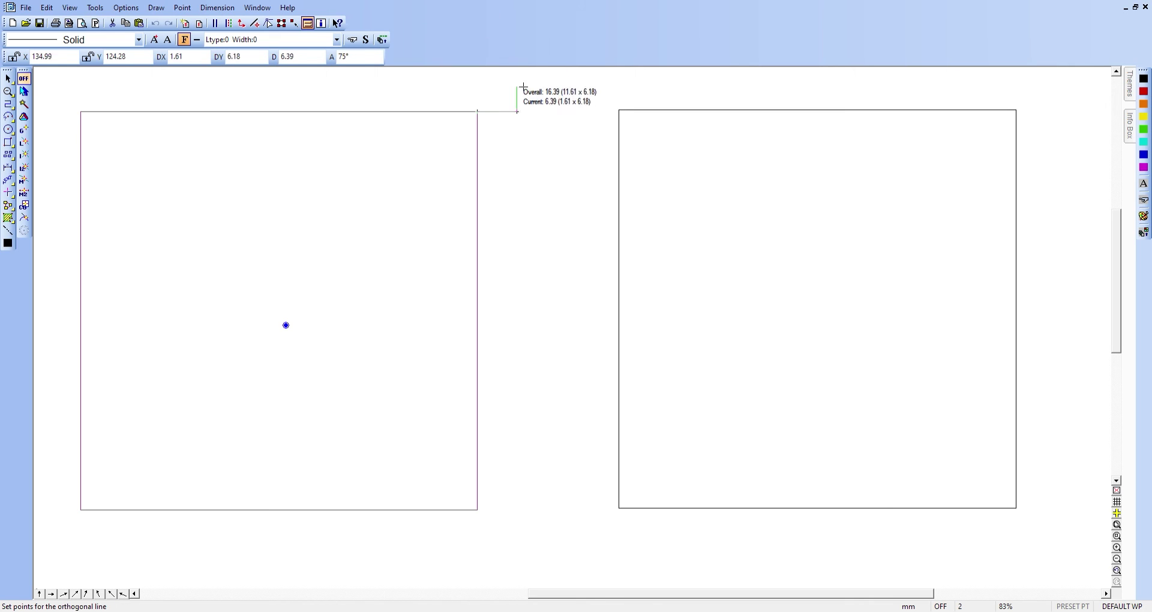
{"action": "key", "text": "Return"}
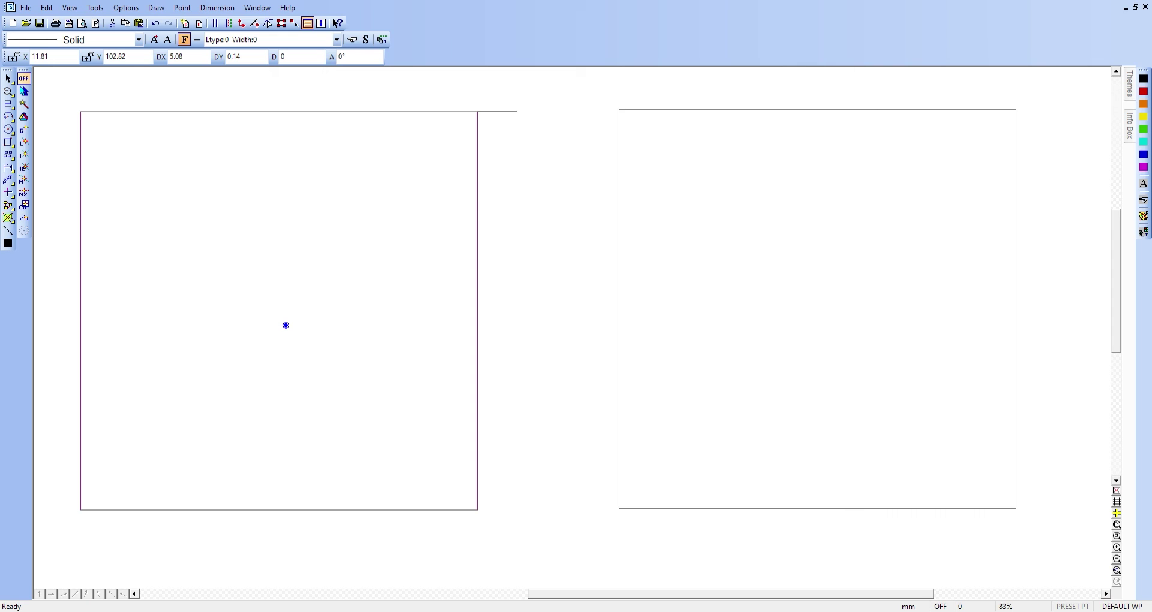
Step: Select the original square with its extension line, set the handle at the line's free end, and move them slightly right
{"action": "key", "text": "Escape"}
{"action": "left_click", "coordinate": [60, 99]}
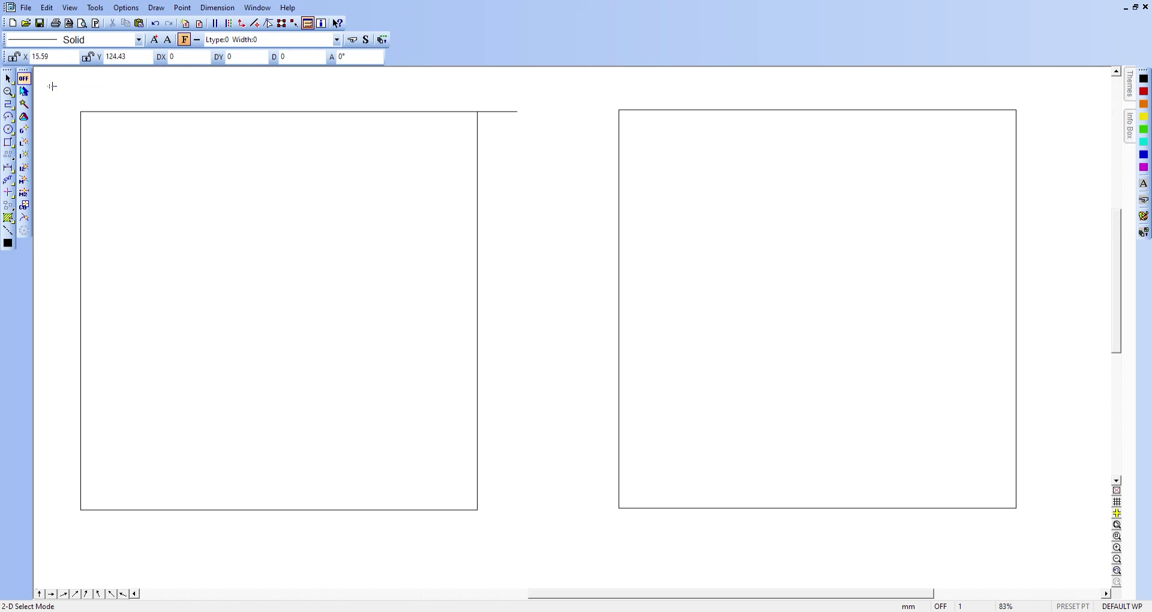
{"action": "left_click_drag", "start_coordinate": [52, 87], "coordinate": [545, 558]}
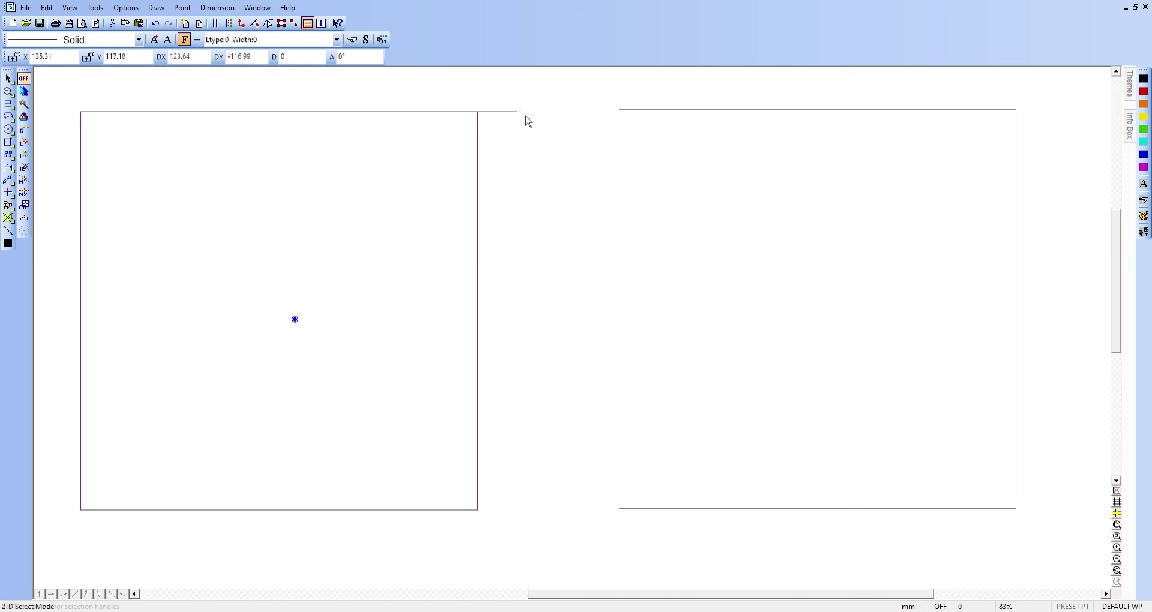
{"action": "key", "text": "d"}
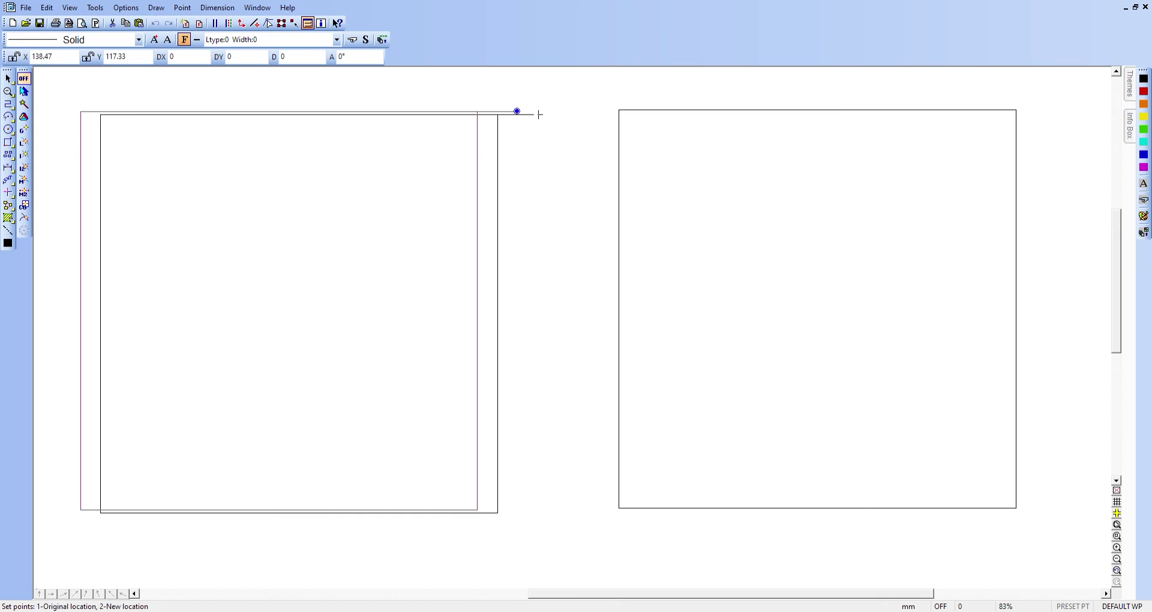
{"action": "left_click", "coordinate": [557, 124]}
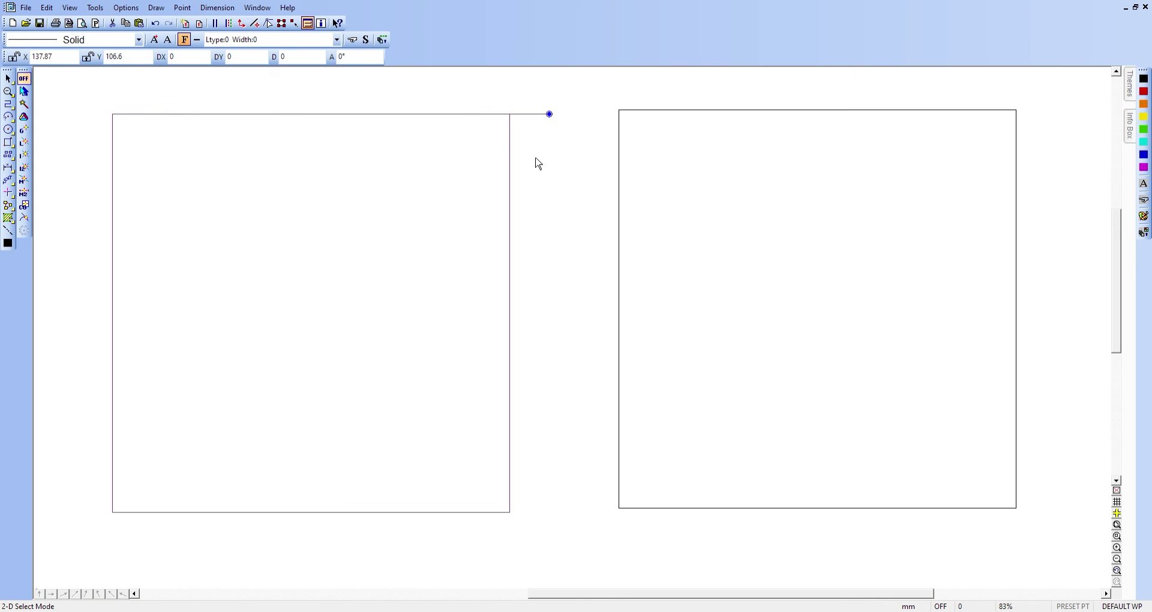
Step: Move the original square and its line until the line's free end meets the copy's upper-left corner, and remove the spacer line
{"action": "key", "text": "m"}
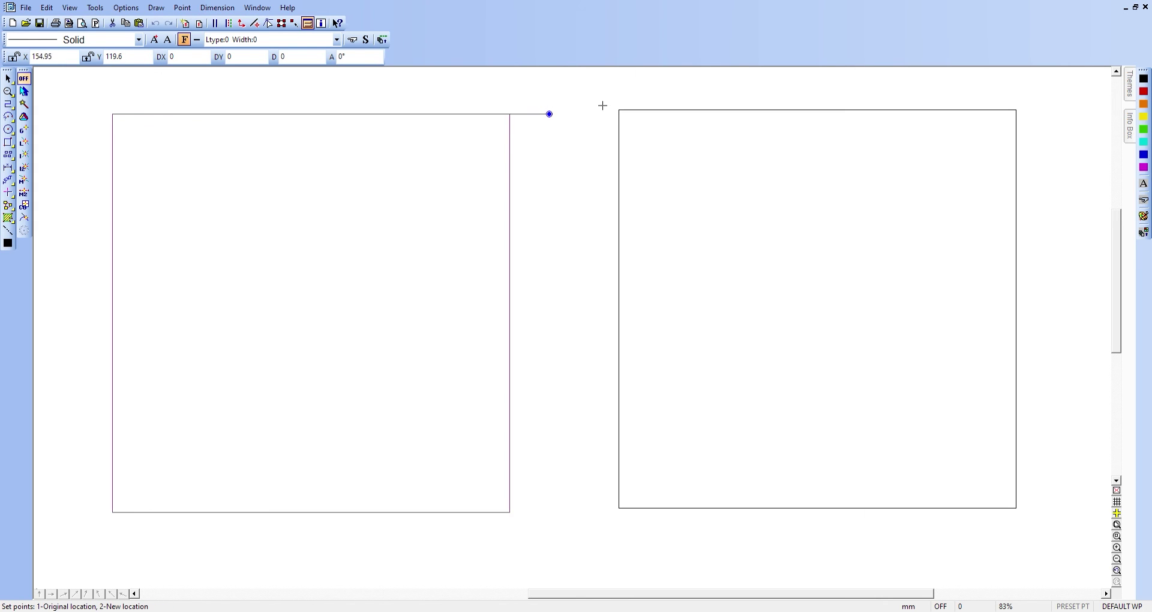
{"action": "left_click", "coordinate": [549, 114]}
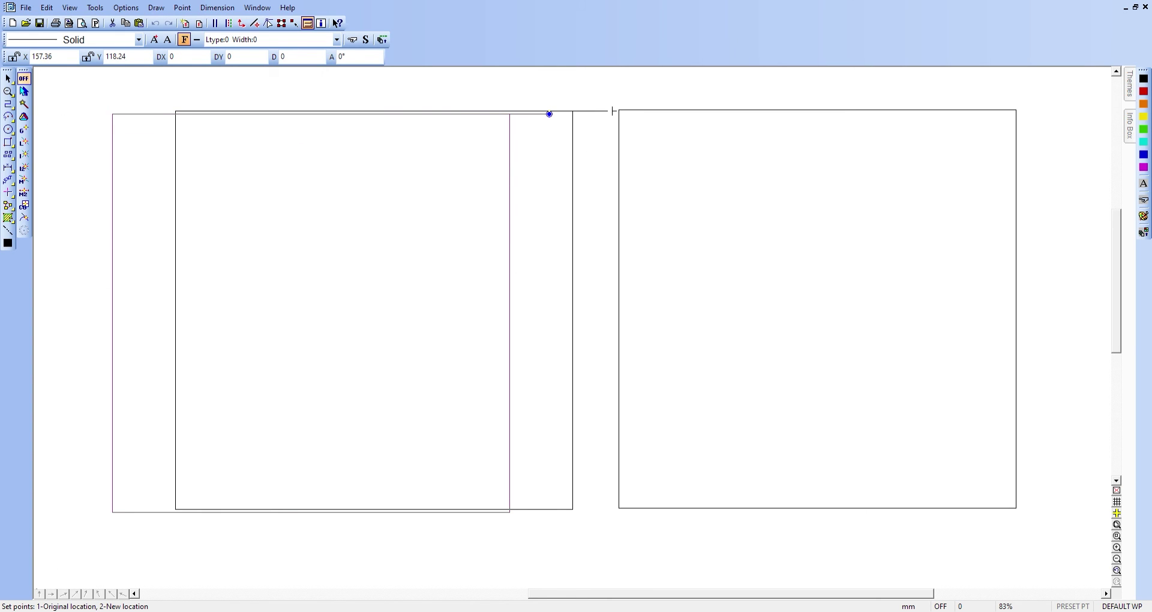
{"action": "left_click", "coordinate": [619, 110]}
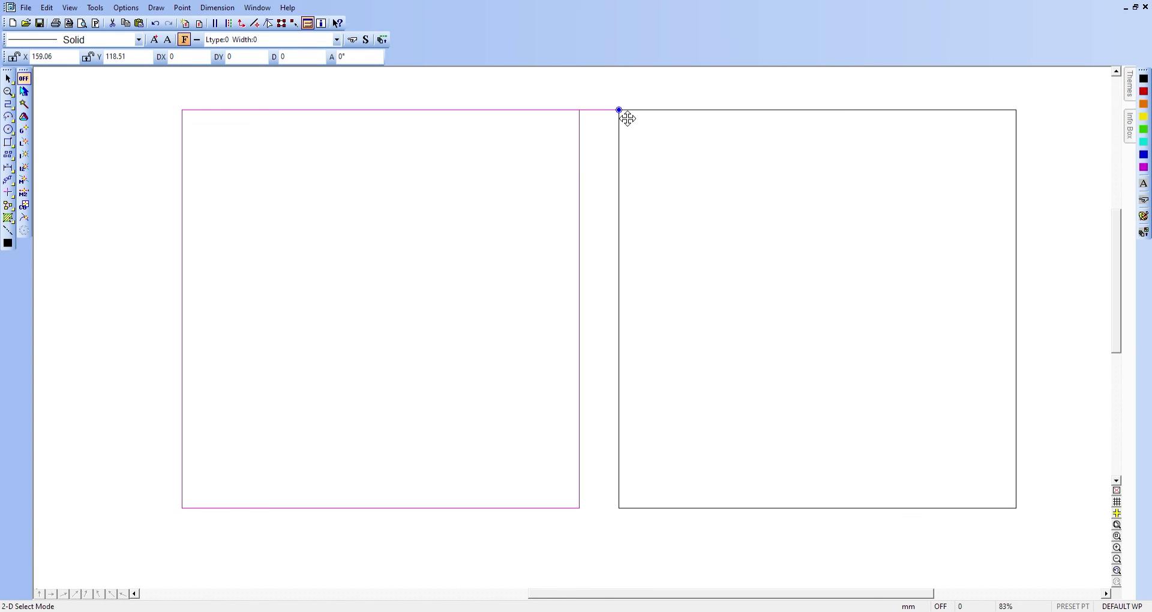
{"action": "left_click", "coordinate": [652, 157]}
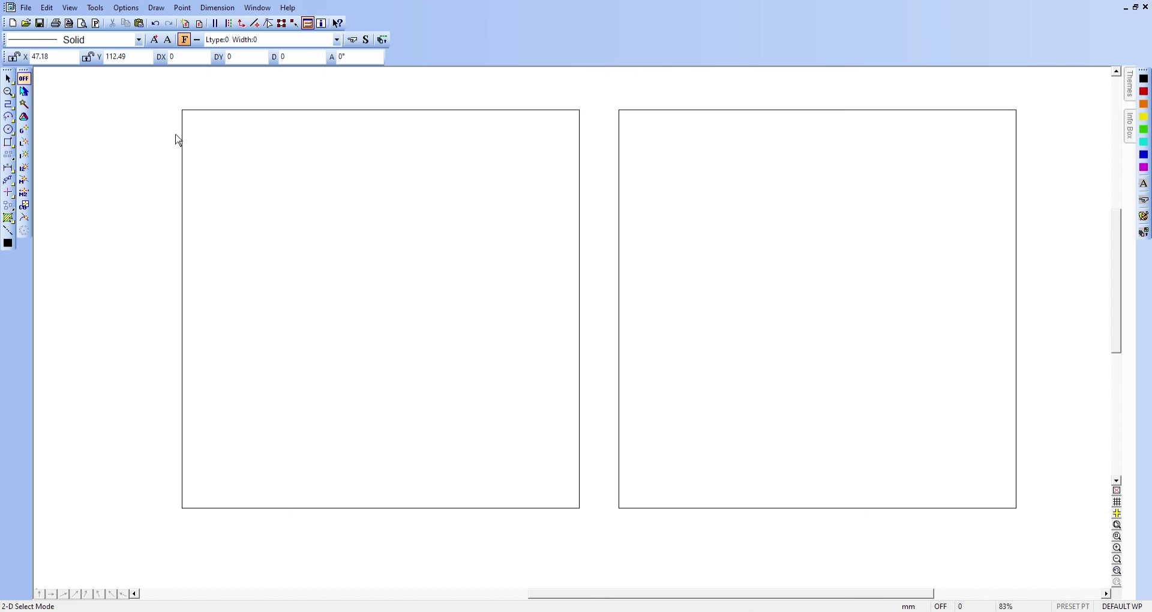
Step: Delete both squares to clear the drawing
{"action": "scroll", "coordinate": [179, 140], "scroll_direction": "up", "scroll_amount": 1}
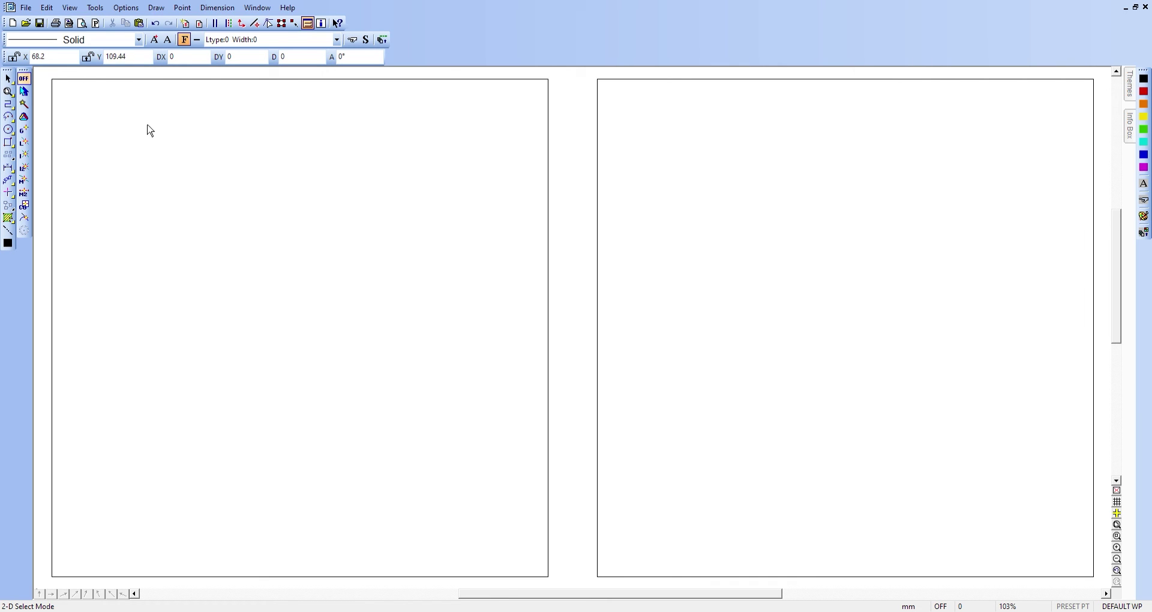
{"action": "key", "text": "ctrl+a"}
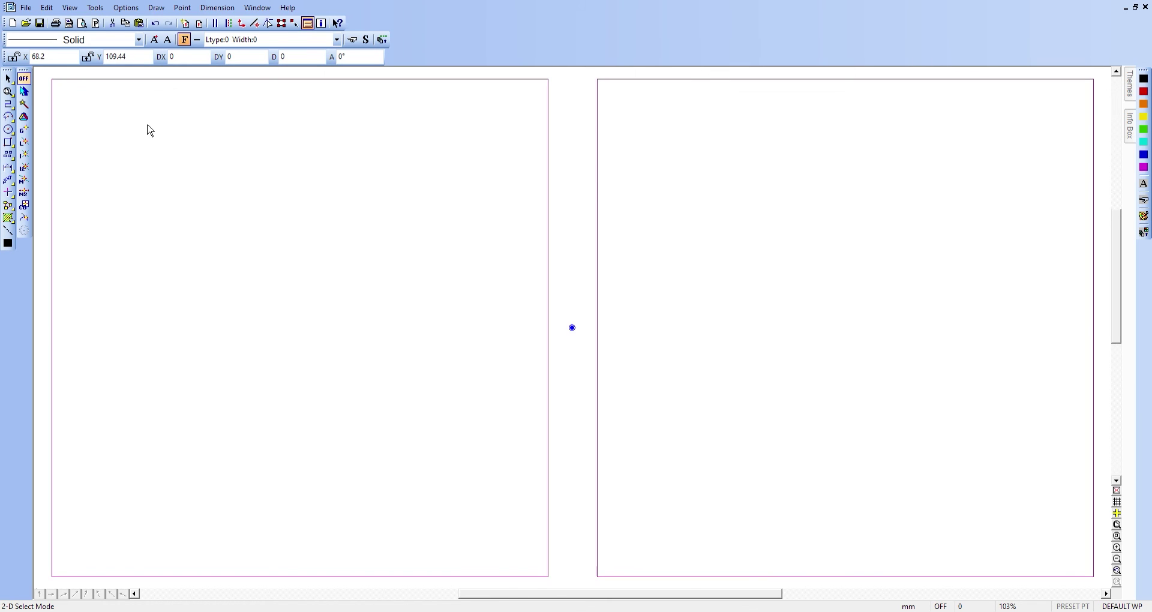
{"action": "key", "text": "Delete"}
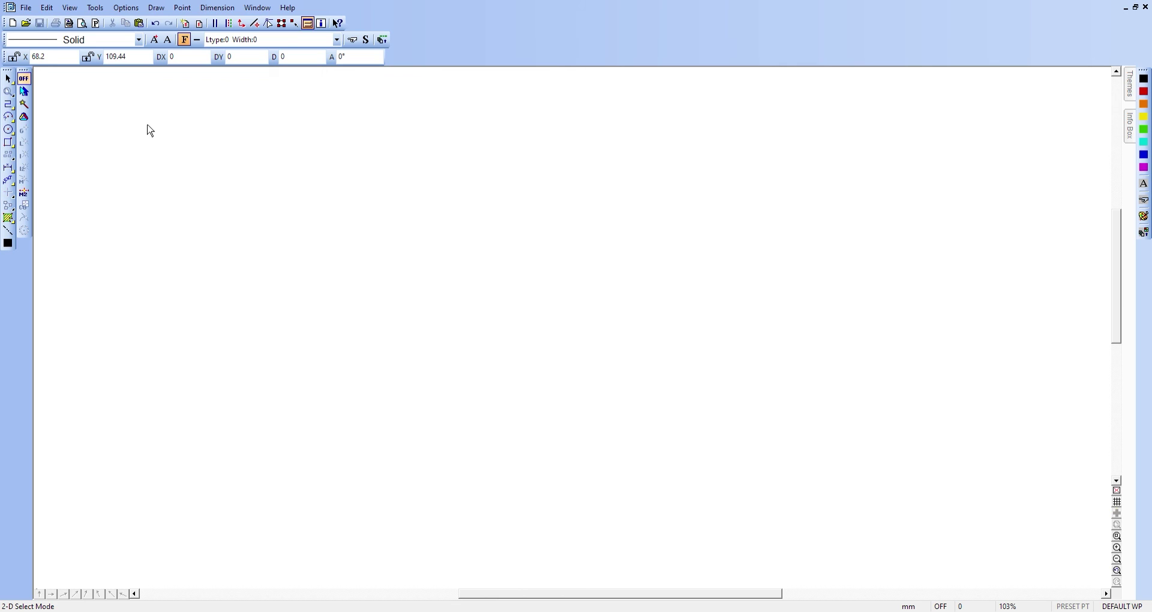
Step: Draw an orthogonal line running horizontally to the right, ending with a 10 mm vertical drop
{"action": "left_click", "coordinate": [9, 105]}
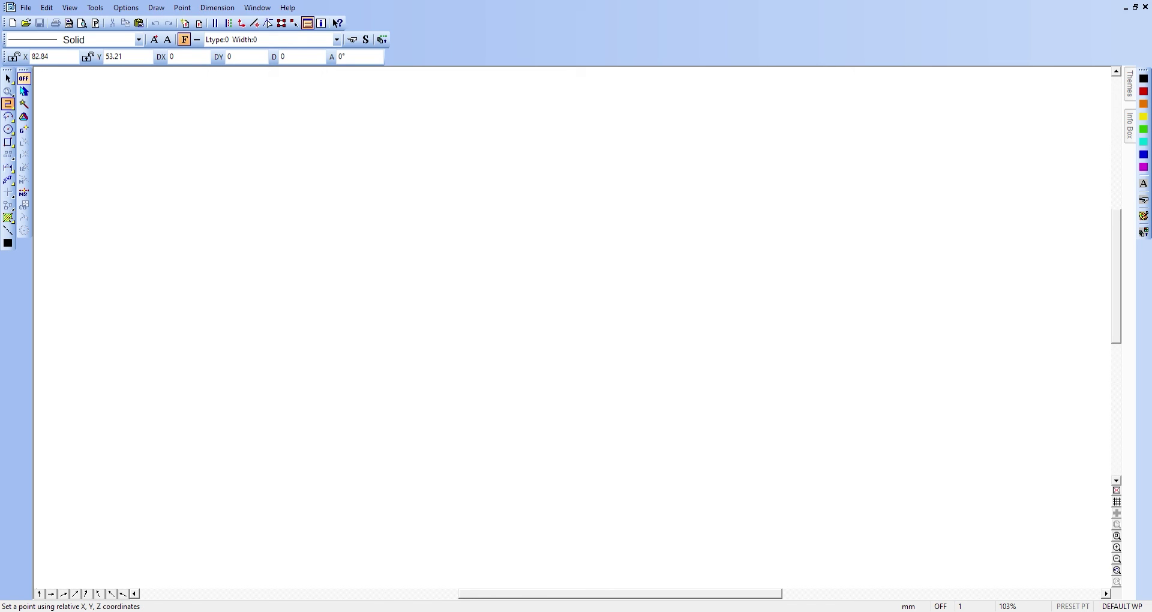
{"action": "left_click", "coordinate": [301, 362]}
{"action": "left_click", "coordinate": [451, 362]}
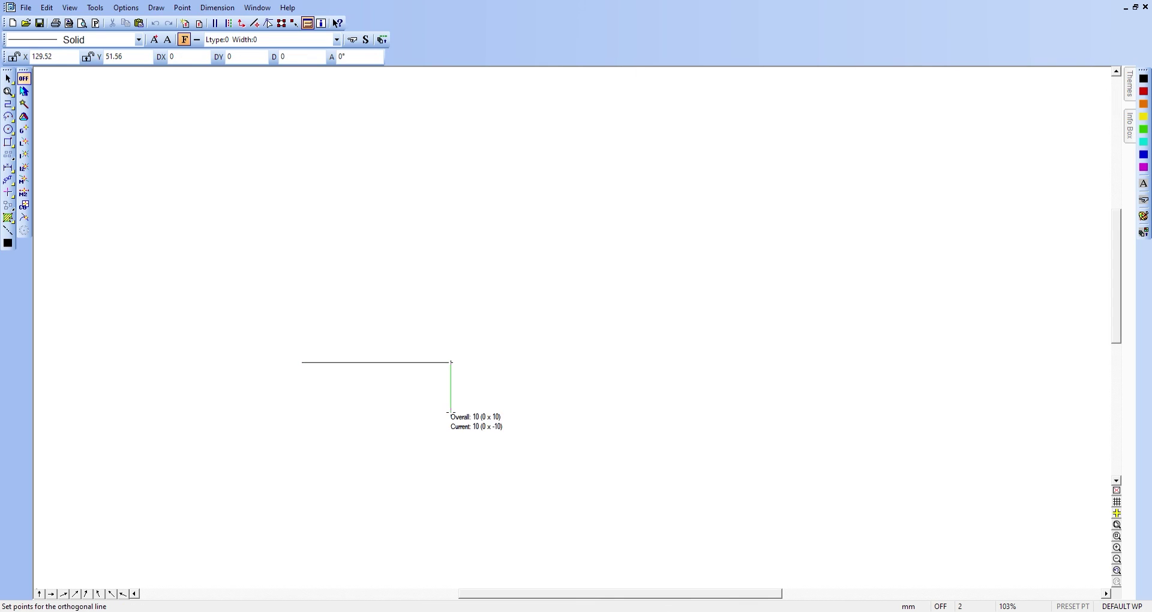
{"action": "double_click", "coordinate": [451, 414]}
Step: Extend the profile with a second horizontal line as long as the first and a vertical rise back to the starting height
{"action": "left_click", "coordinate": [9, 104]}
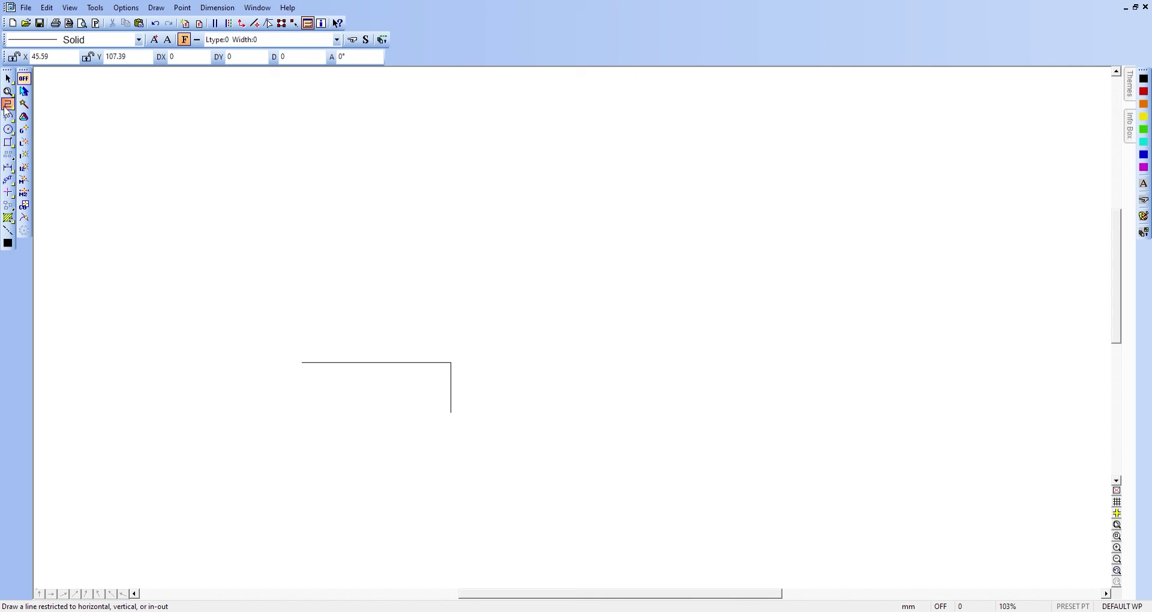
{"action": "left_click", "coordinate": [452, 412]}
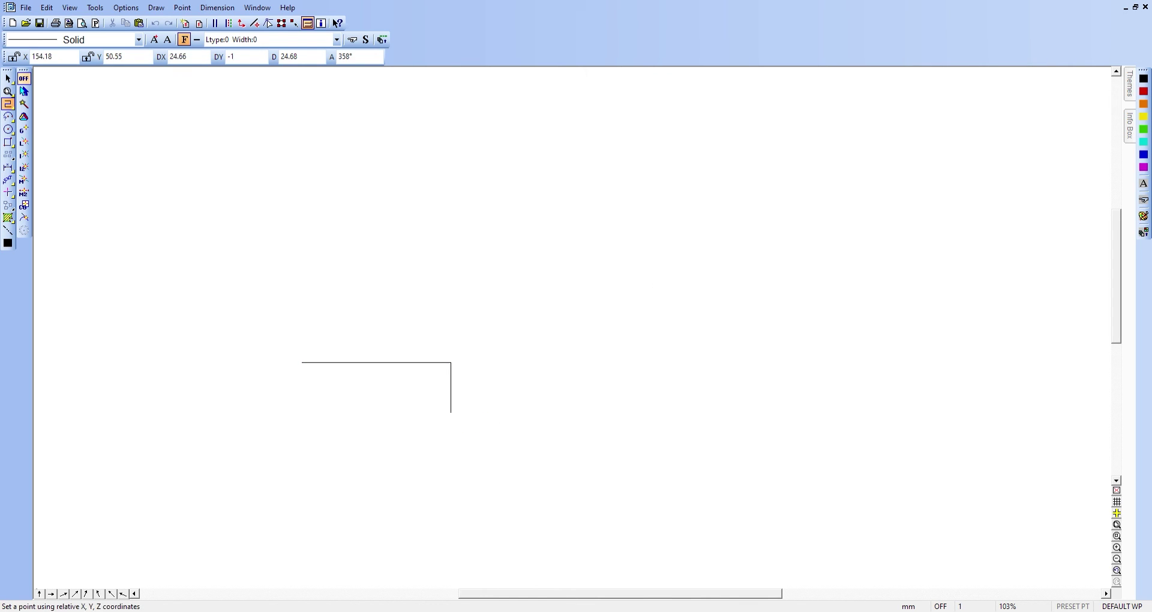
{"action": "double_click", "coordinate": [601, 413]}
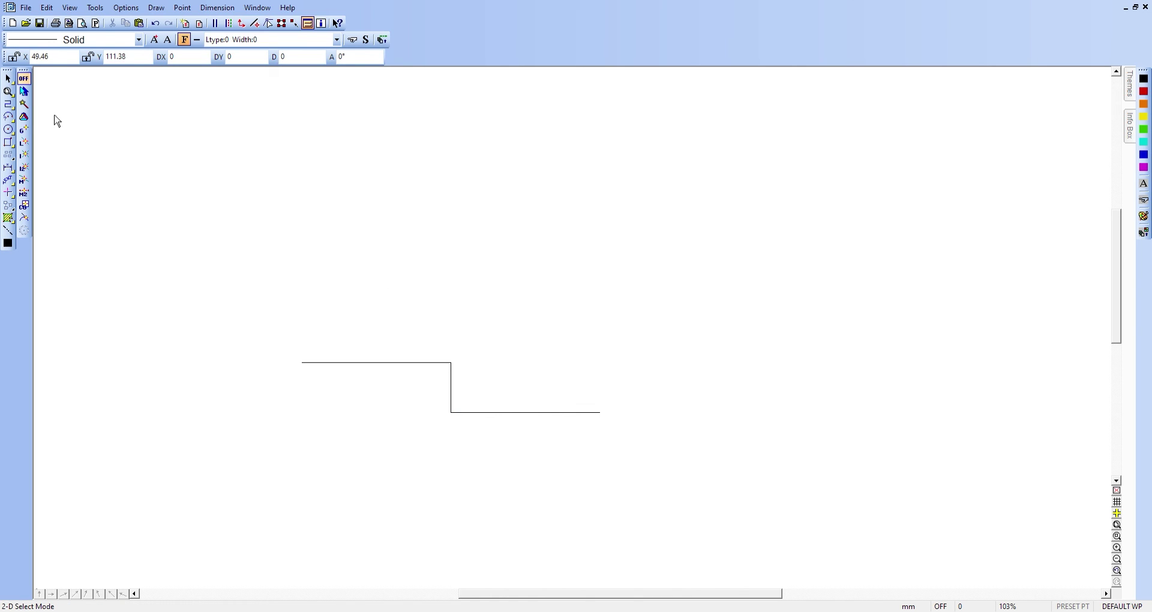
{"action": "left_click", "coordinate": [9, 104]}
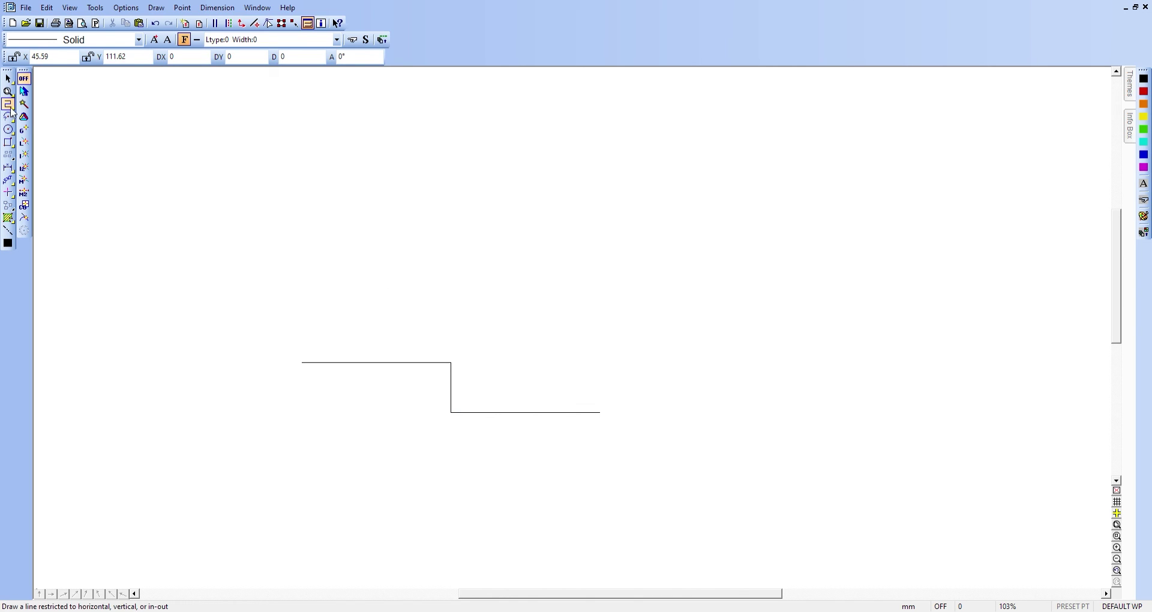
{"action": "left_click", "coordinate": [600, 413]}
{"action": "double_click", "coordinate": [600, 363]}
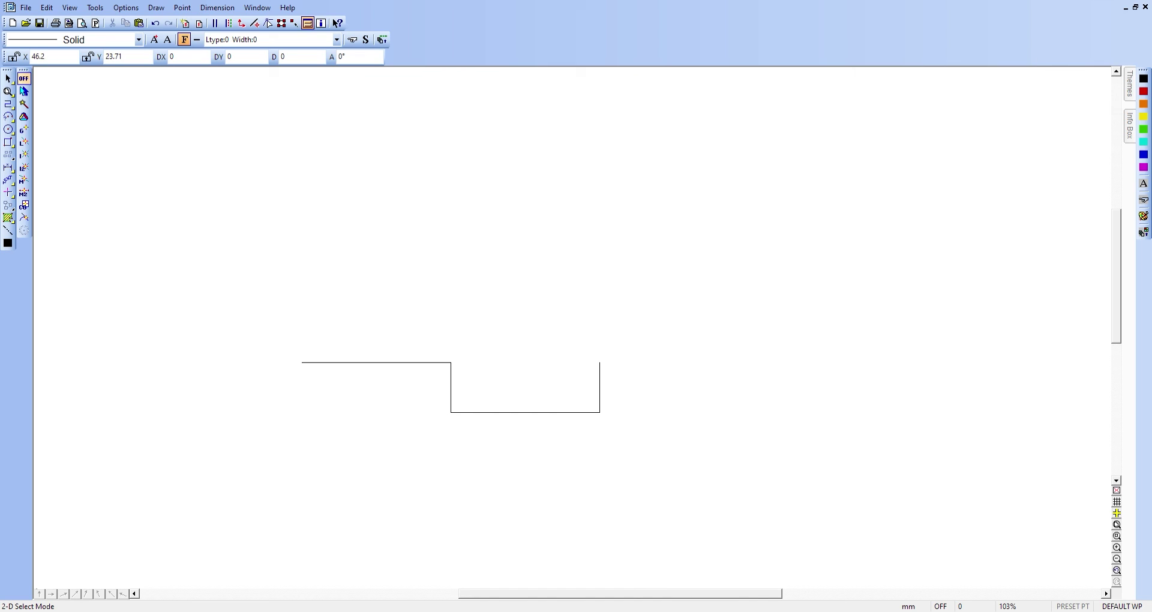
Step: Set a handle at the stepped profile's left end and array it to the right, end to end, for five profiles in total
{"action": "left_click_drag", "start_coordinate": [282, 334], "coordinate": [658, 441]}
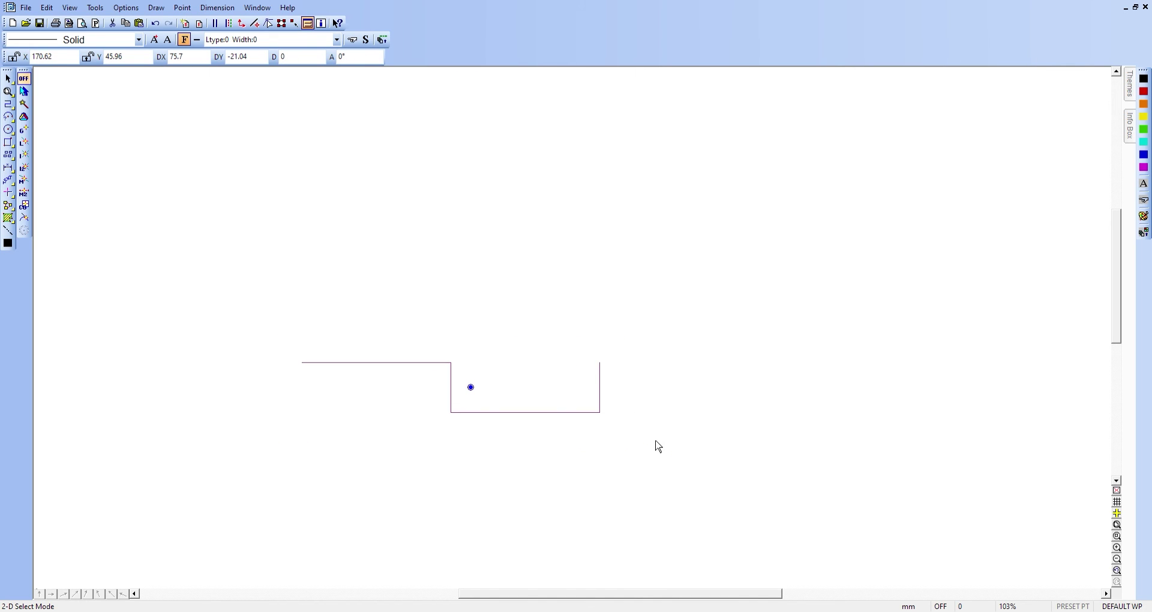
{"action": "key", "text": "d"}
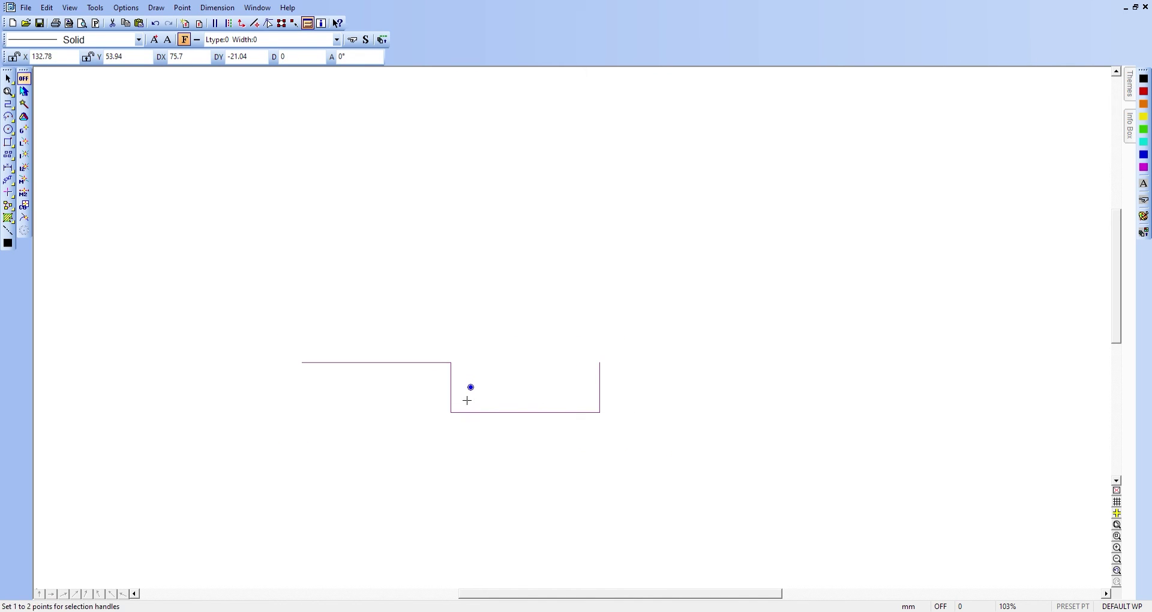
{"action": "left_click", "coordinate": [301, 361]}
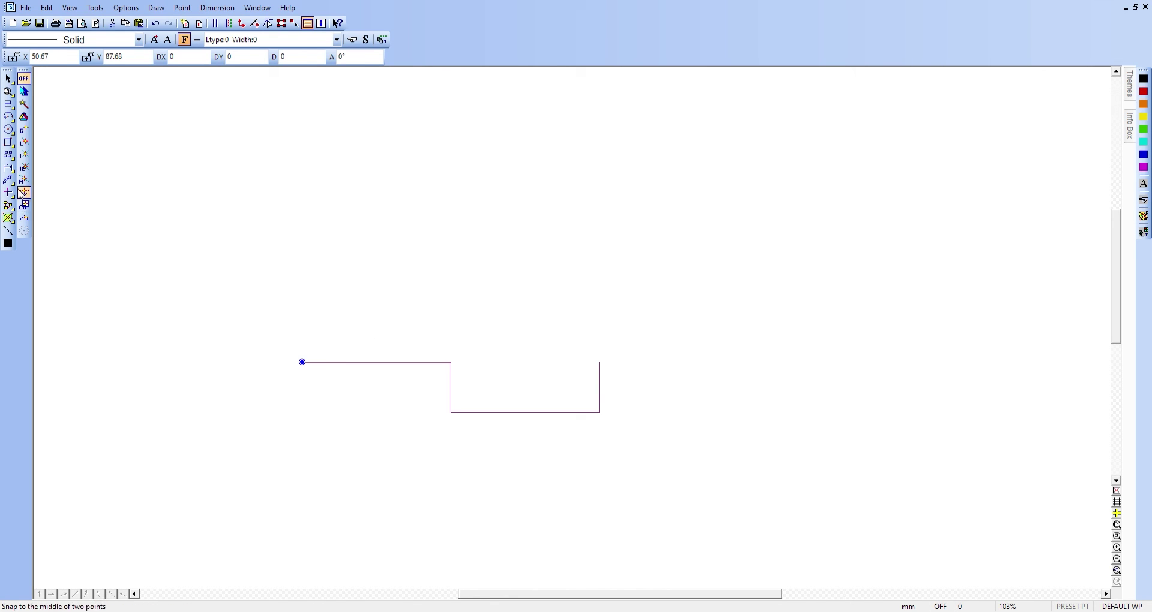
{"action": "left_click", "coordinate": [12, 158]}
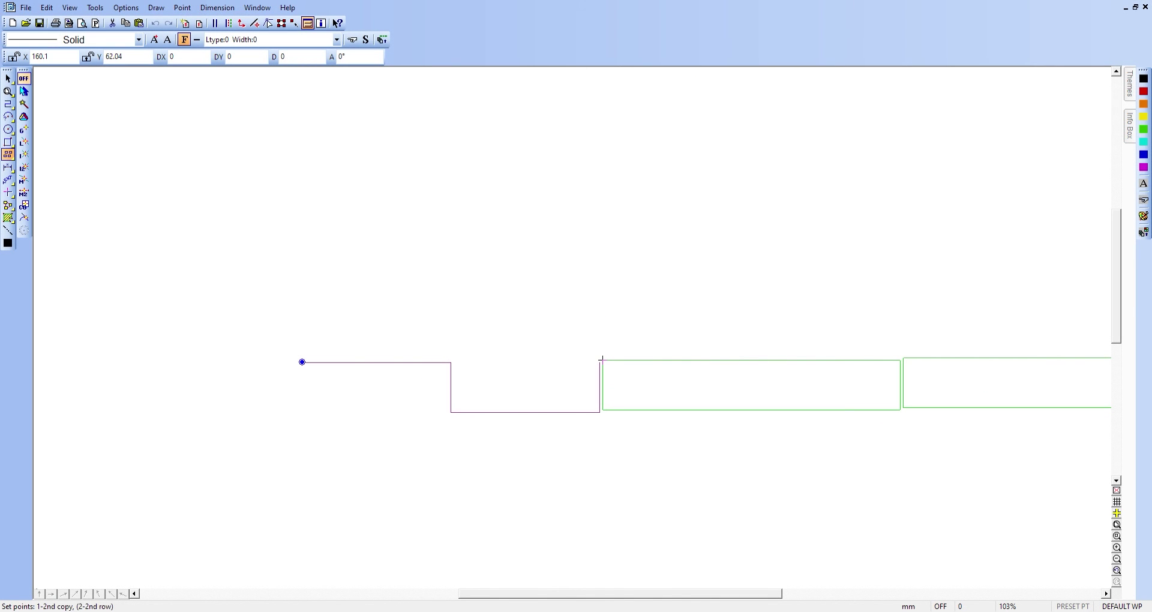
{"action": "left_click", "coordinate": [602, 360]}
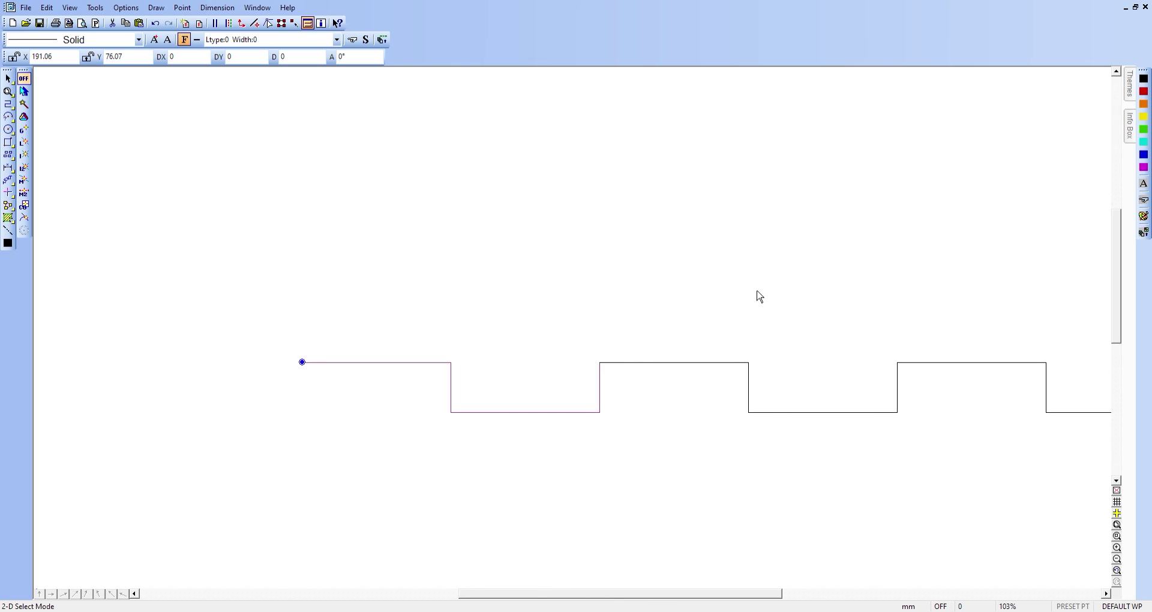
{"action": "key", "text": "Home"}
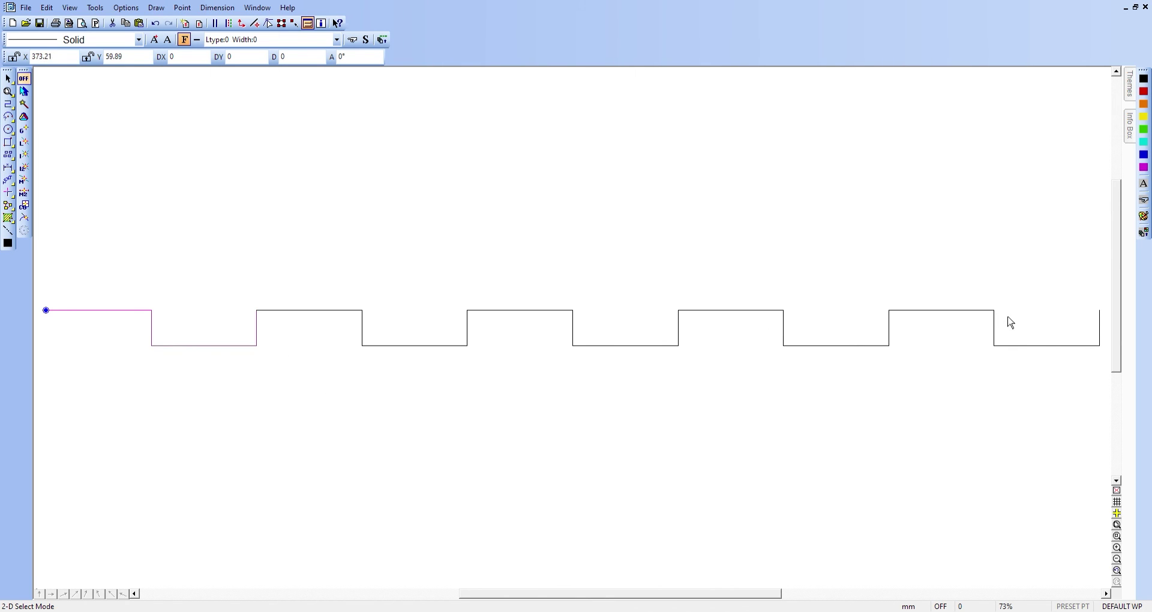
Step: Delete the last lower horizontal line and the two vertical lines beside it so the row ends on an upper horizontal line
{"action": "left_click", "coordinate": [1025, 350]}
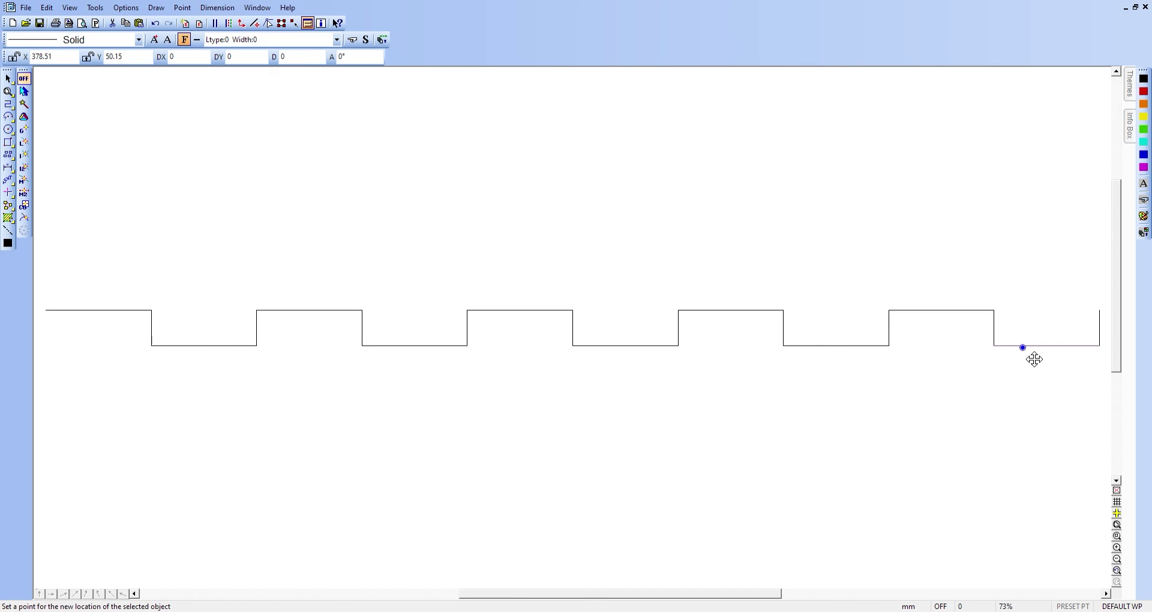
{"action": "key", "text": "Delete"}
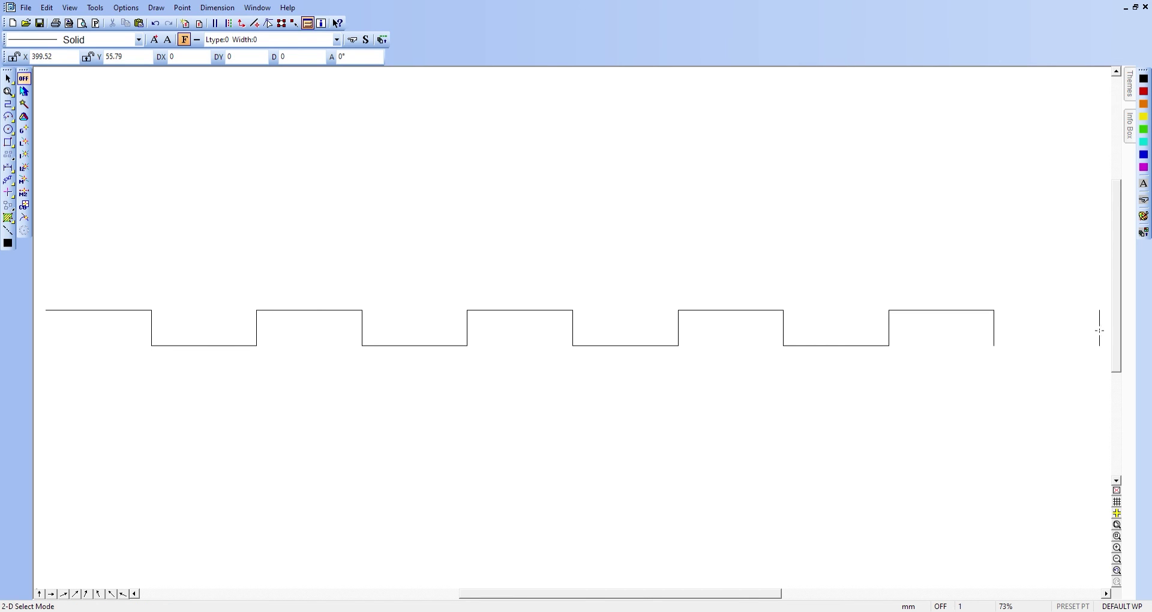
{"action": "left_click", "coordinate": [1099, 336]}
{"action": "key", "text": "Delete"}
{"action": "left_click", "coordinate": [997, 337]}
{"action": "key", "text": "Delete"}
{"action": "key", "text": "ctrl+shift+e"}
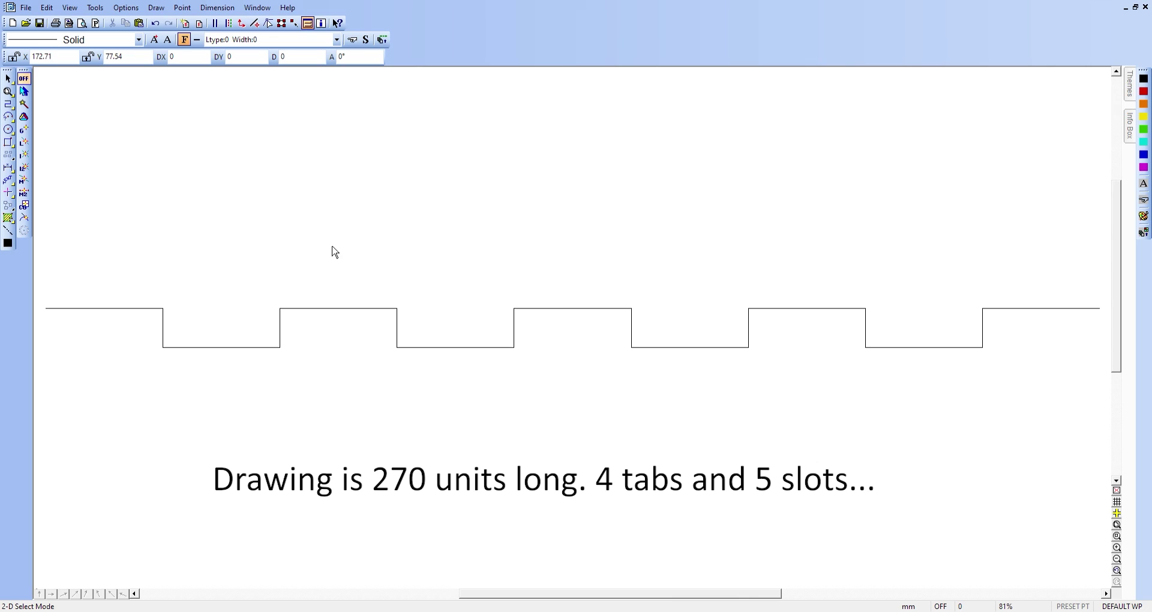
Step: Mirror the whole profile row normal to the Y axis and place the mirror image above the original
{"action": "left_click", "coordinate": [11, 103]}
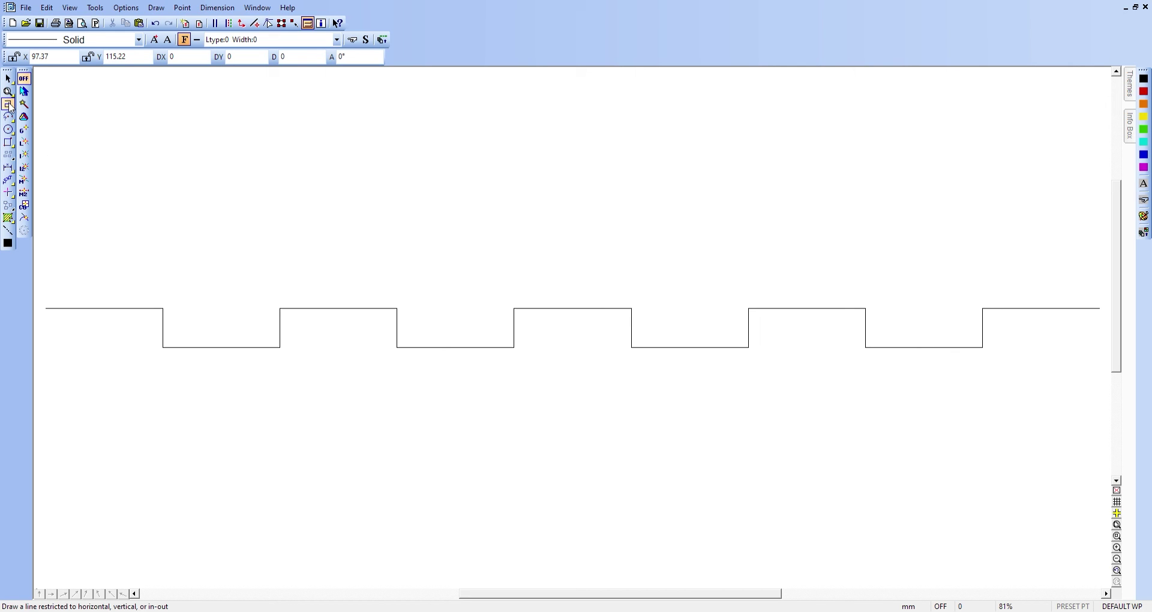
{"action": "key", "text": "ctrl+a"}
{"action": "key", "text": "ctrl+m"}
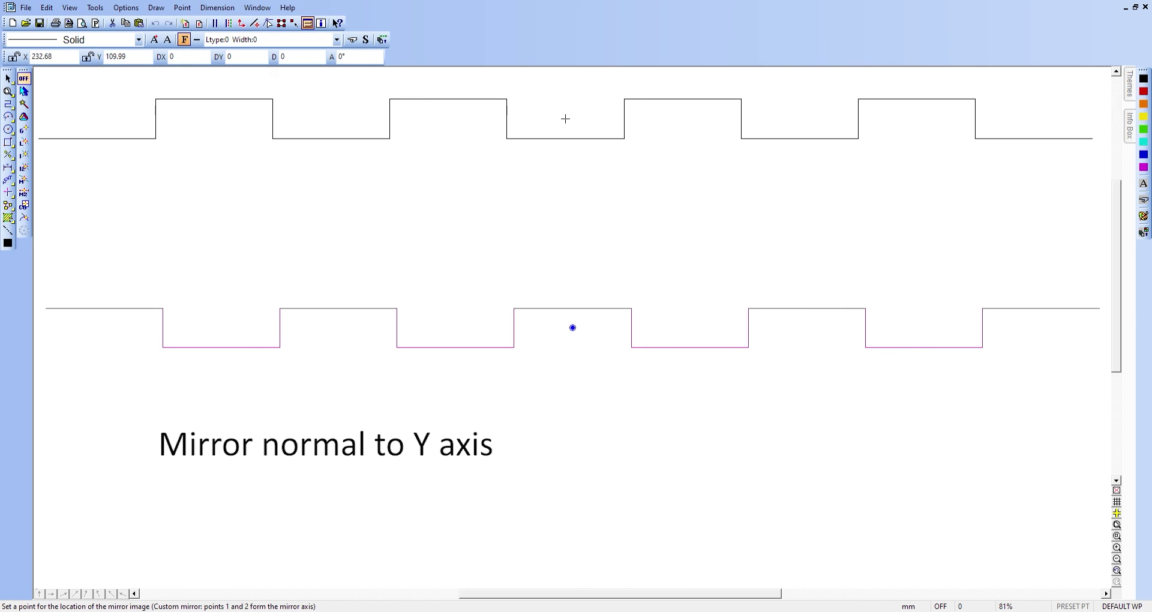
{"action": "left_click", "coordinate": [566, 122]}
Step: Draw an orthogonal line upward from the lower row's left end, with one inward notch between two equal vertical runs
{"action": "scroll", "coordinate": [157, 329], "scroll_direction": "up", "scroll_amount": 1}
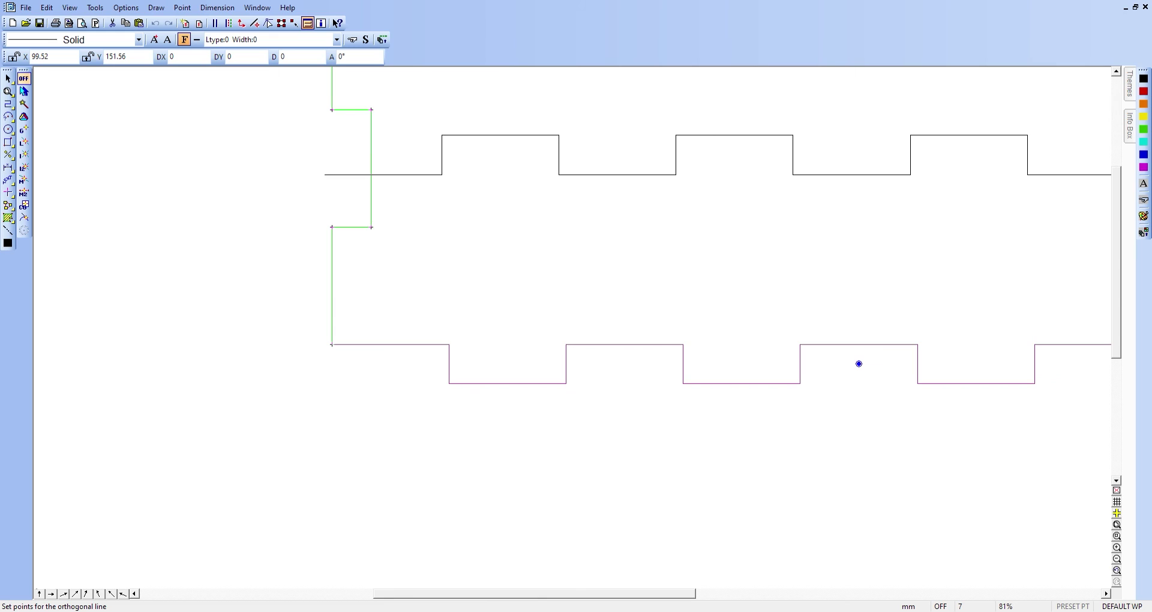
{"action": "key", "text": "Return"}
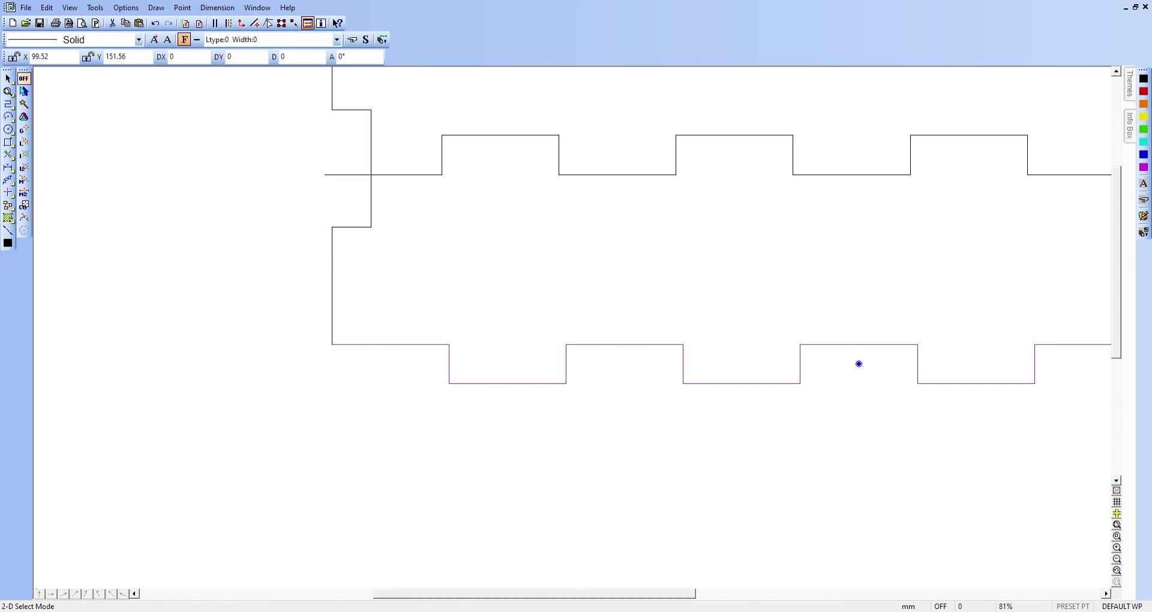
{"action": "middle_click_drag", "start_coordinate": [858, 363], "coordinate": [575, 503]}
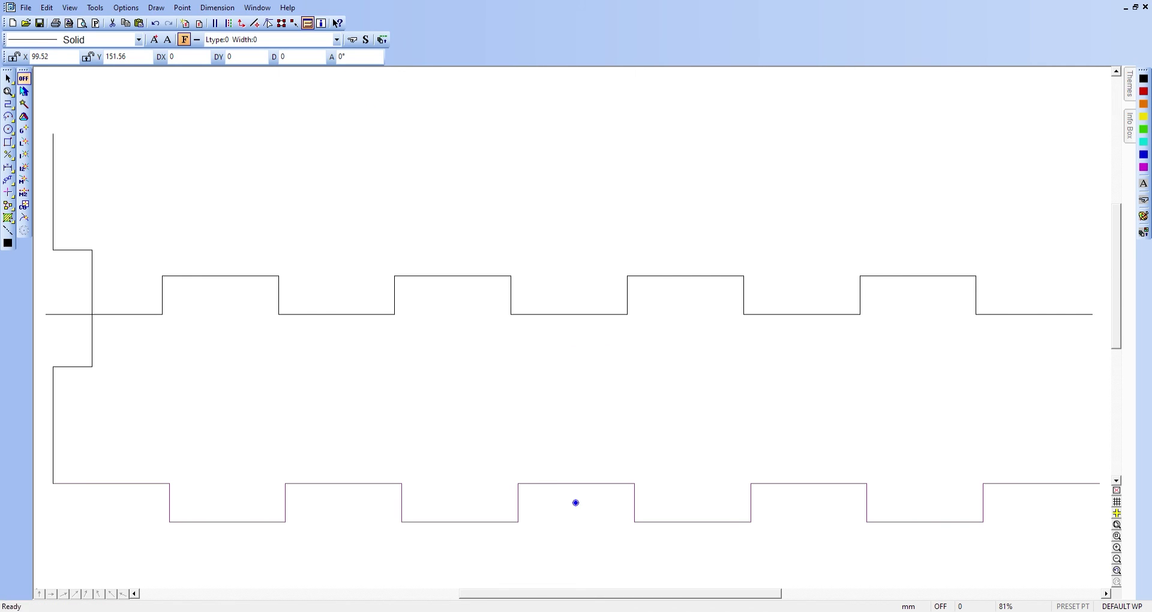
Step: Set a handle at the mirrored row's left end and move the row onto the upper end of the notched side line
{"action": "left_click_drag", "start_coordinate": [40, 265], "coordinate": [1104, 343]}
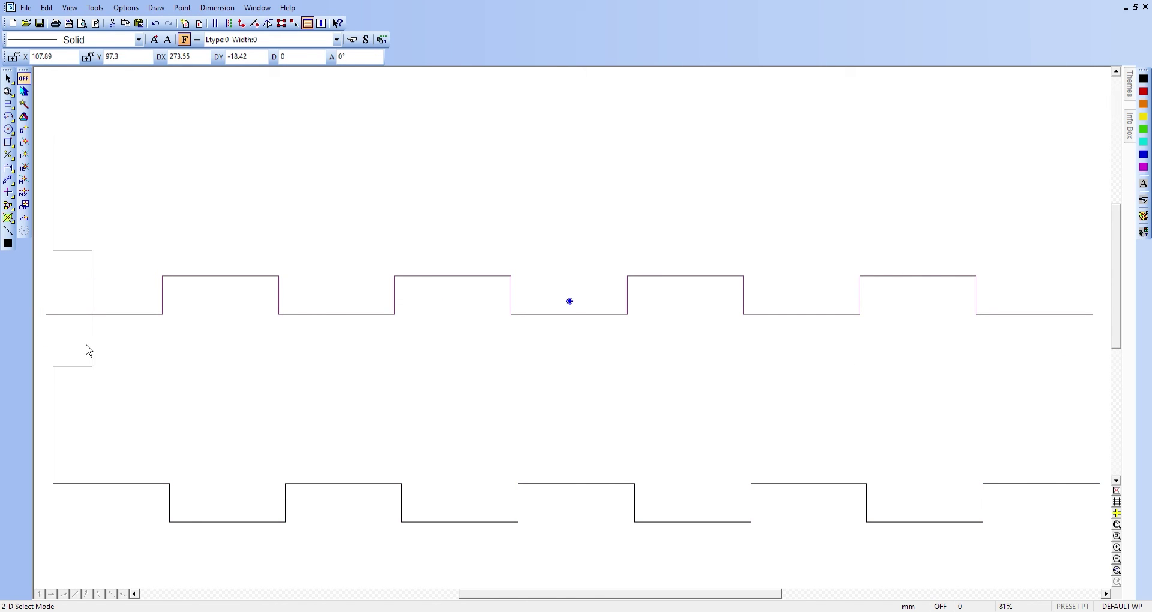
{"action": "left_click", "coordinate": [48, 314]}
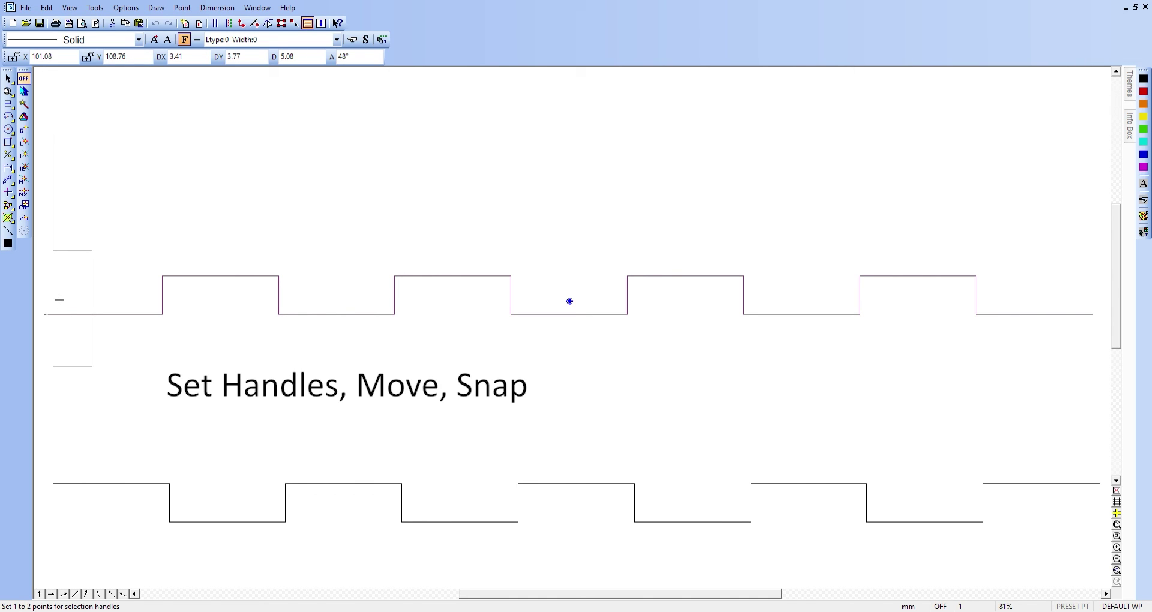
{"action": "key", "text": "Return"}
{"action": "key", "text": "m"}
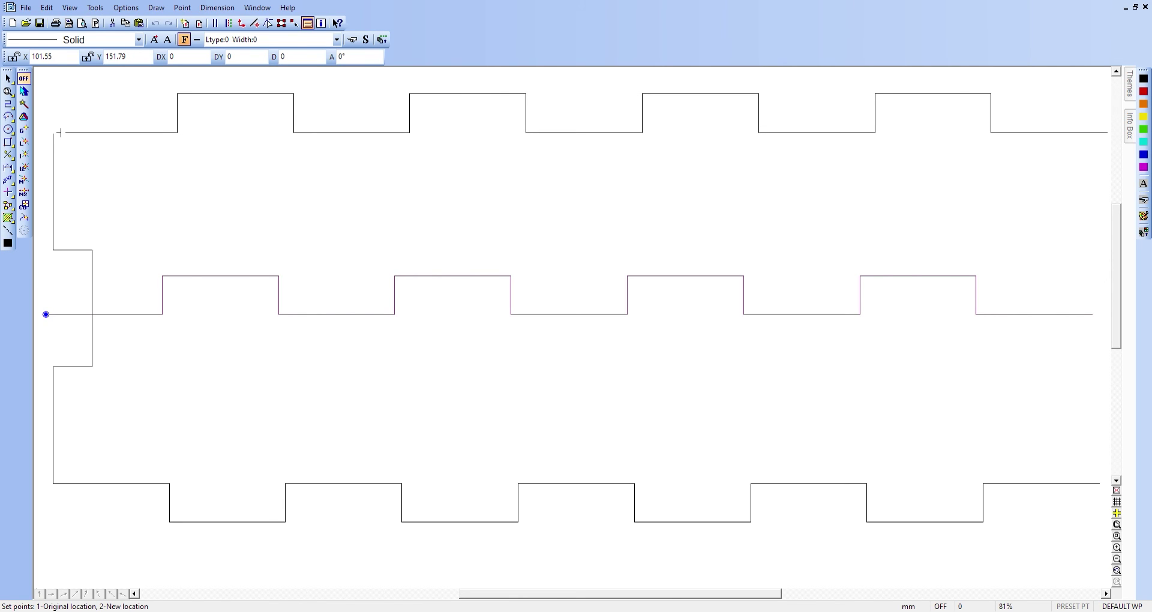
{"action": "left_click", "coordinate": [59, 133]}
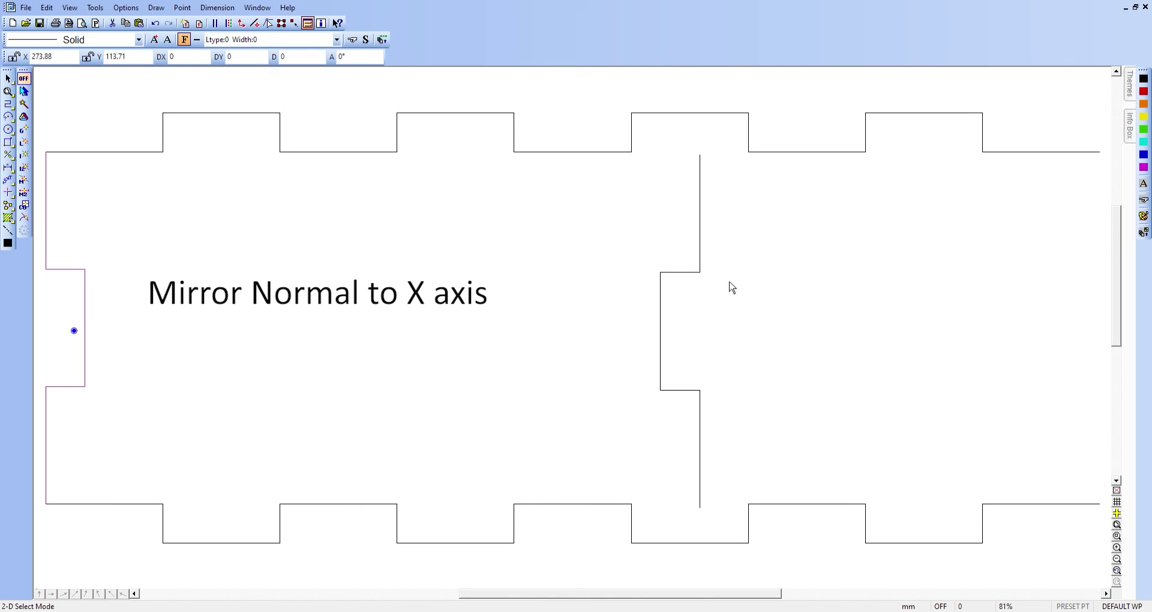
Step: Set a handle at the mirrored side line's upper end and move it to the upper row's right end, closing the outline
{"action": "left_click_drag", "start_coordinate": [644, 145], "coordinate": [741, 527]}
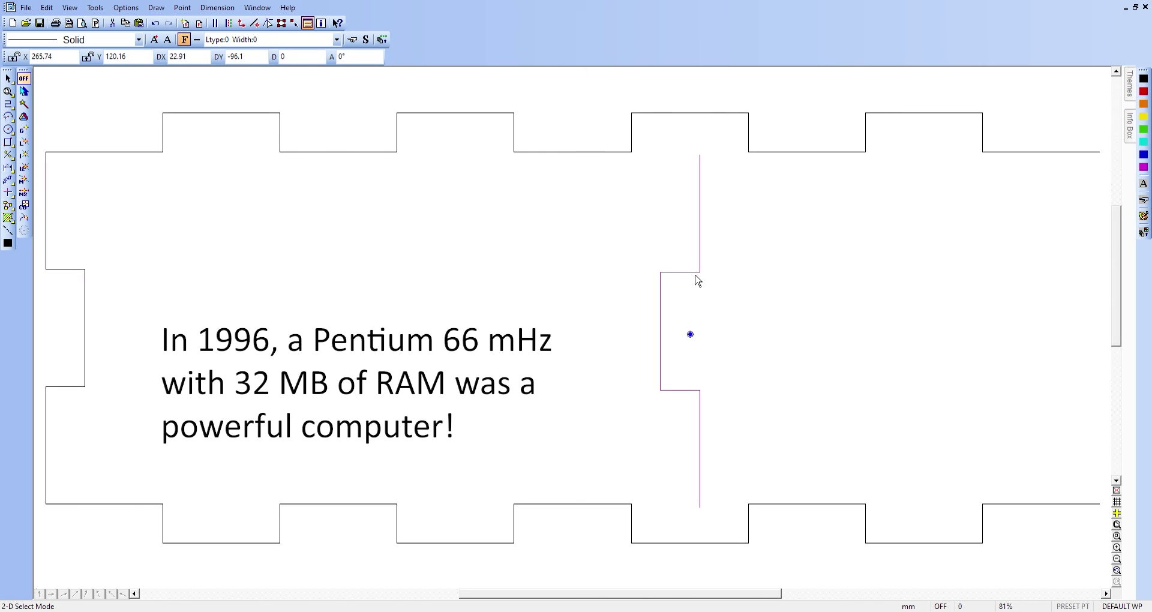
{"action": "key", "text": "h"}
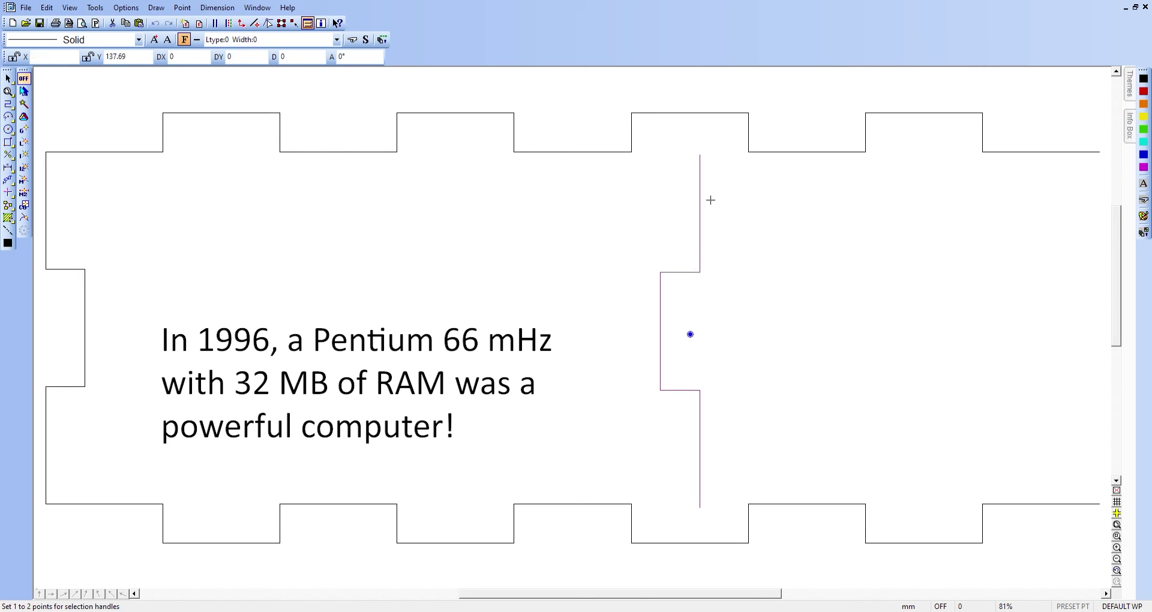
{"action": "left_click", "coordinate": [700, 154]}
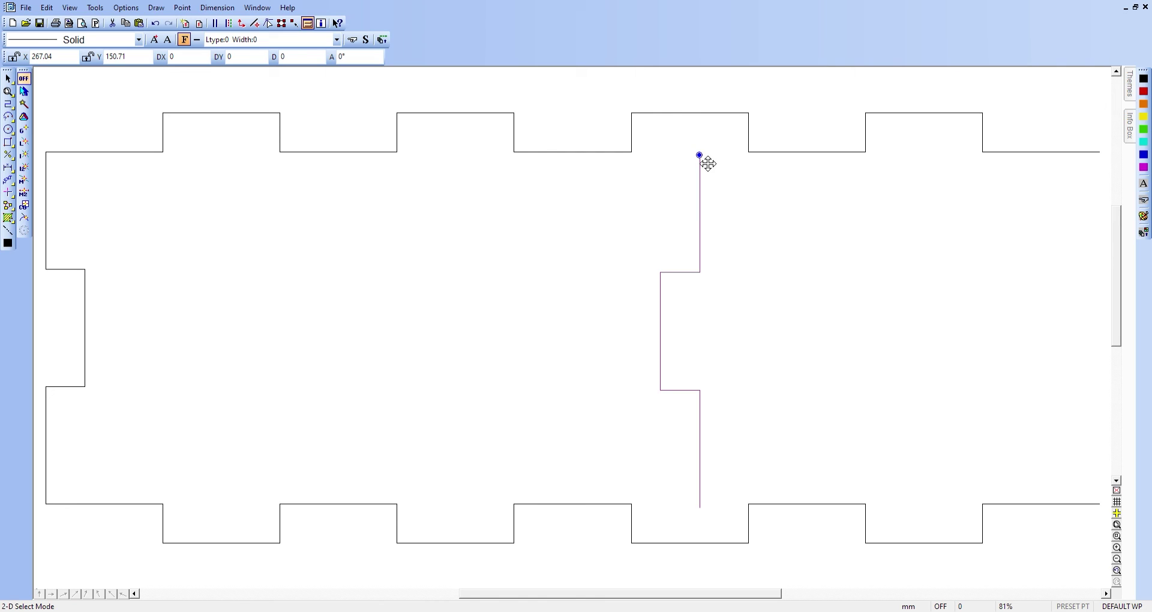
{"action": "left_click_drag", "start_coordinate": [708, 163], "coordinate": [1097, 154]}
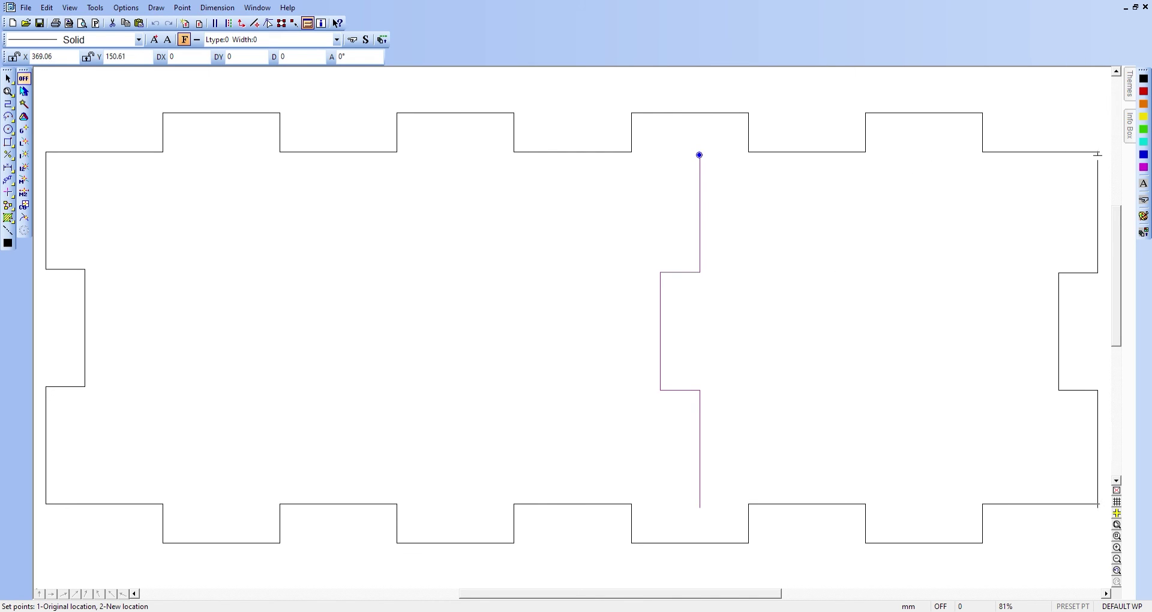
{"action": "left_click", "coordinate": [1098, 153]}
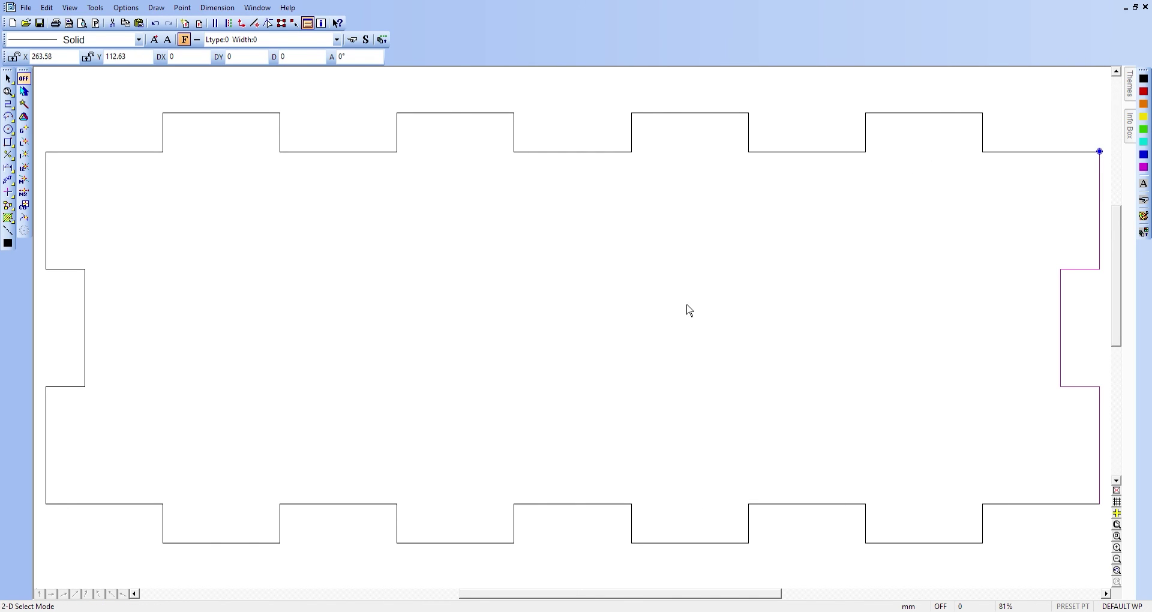
{"action": "left_click", "coordinate": [656, 322]}
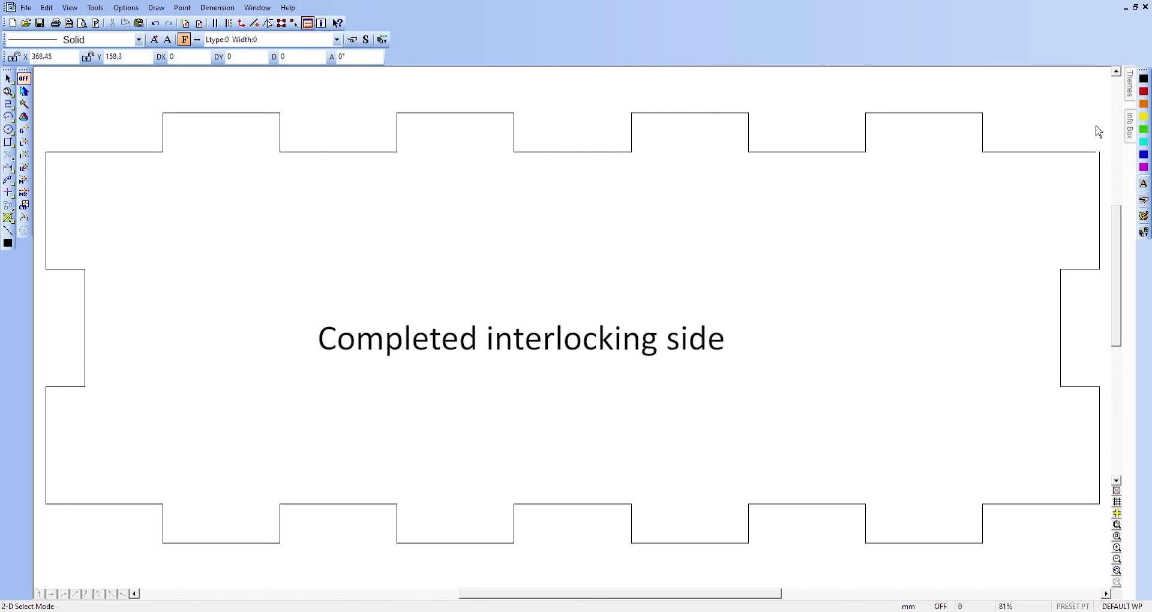